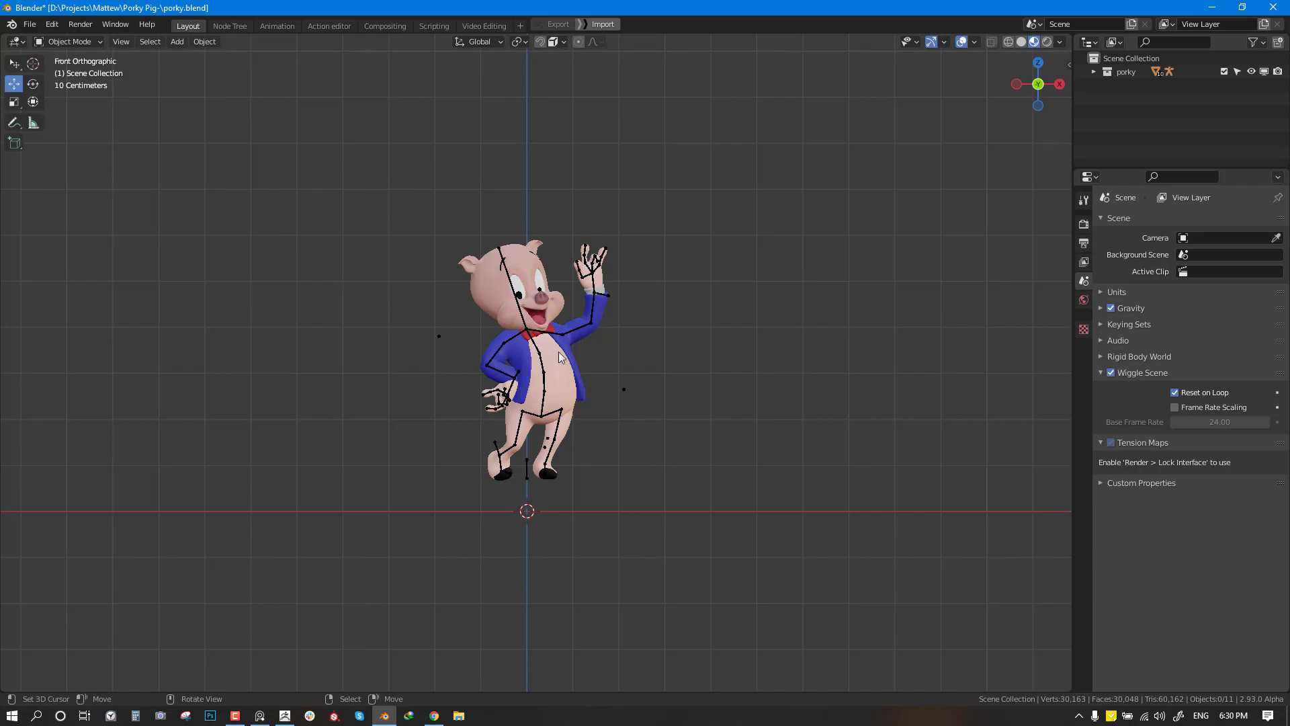
Step: Examine the stage concept sketch on the reference board, including the wooden floor, microphone, stage lights and the character's pose
{"action": "scroll", "coordinate": [559, 357], "scroll_direction": "down", "scroll_amount": 1}
{"action": "right_click_drag", "start_coordinate": [1289, 287], "coordinate": [639, 299]}
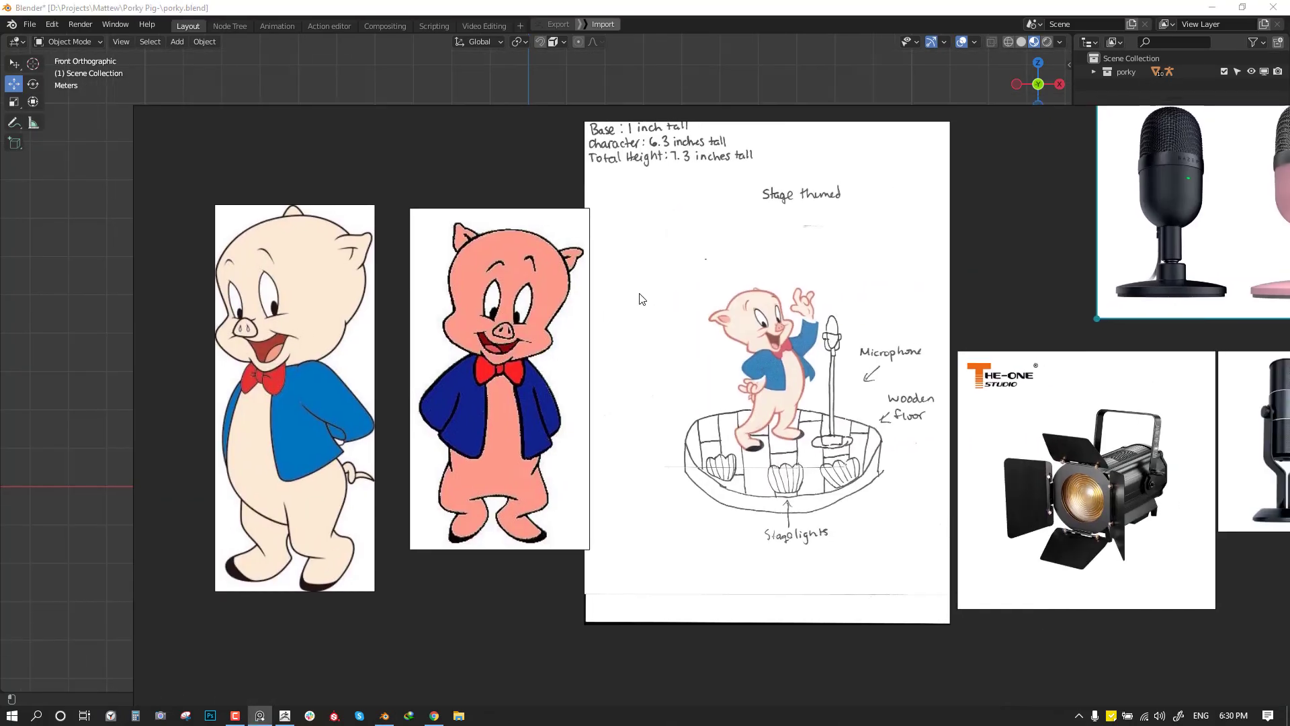
{"action": "scroll", "coordinate": [713, 311], "scroll_direction": "up", "scroll_amount": 6}
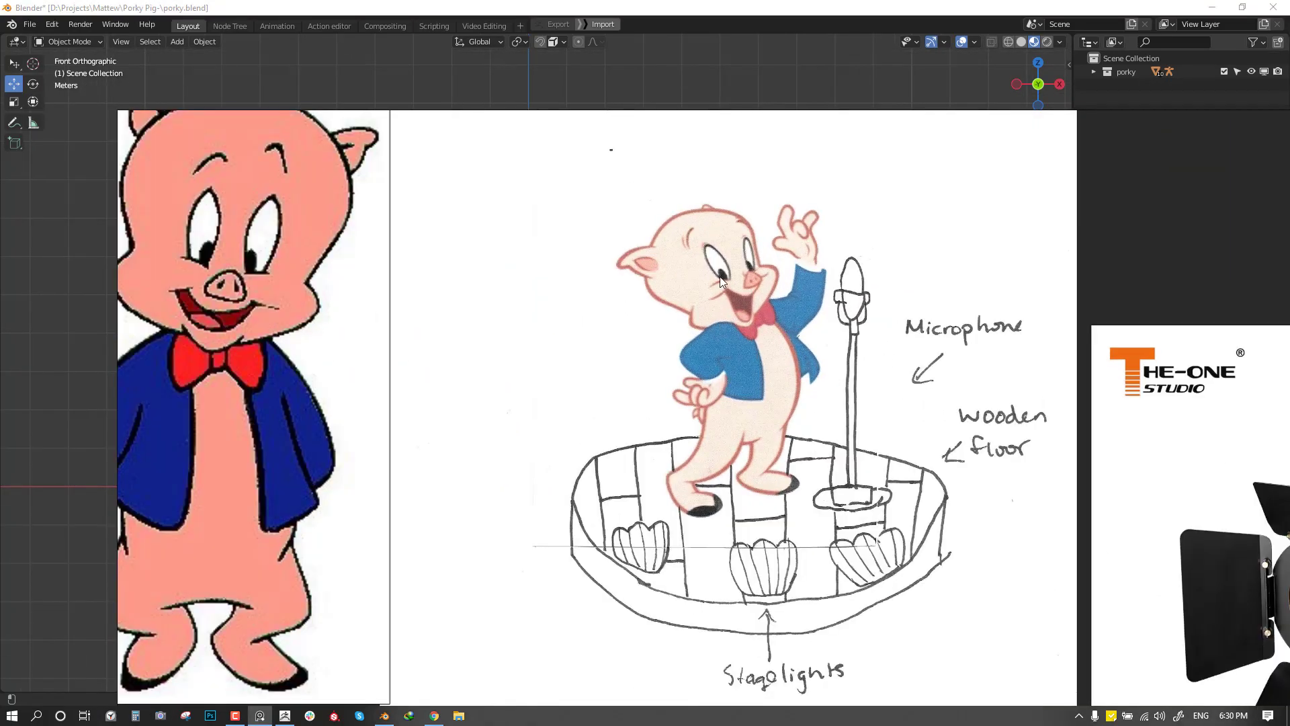
{"action": "mouse_move", "coordinate": [720, 276]}
{"action": "right_mouse_down"}
{"action": "mouse_move", "coordinate": [680, 578]}
{"action": "mouse_move", "coordinate": [701, 278]}
{"action": "right_mouse_up"}
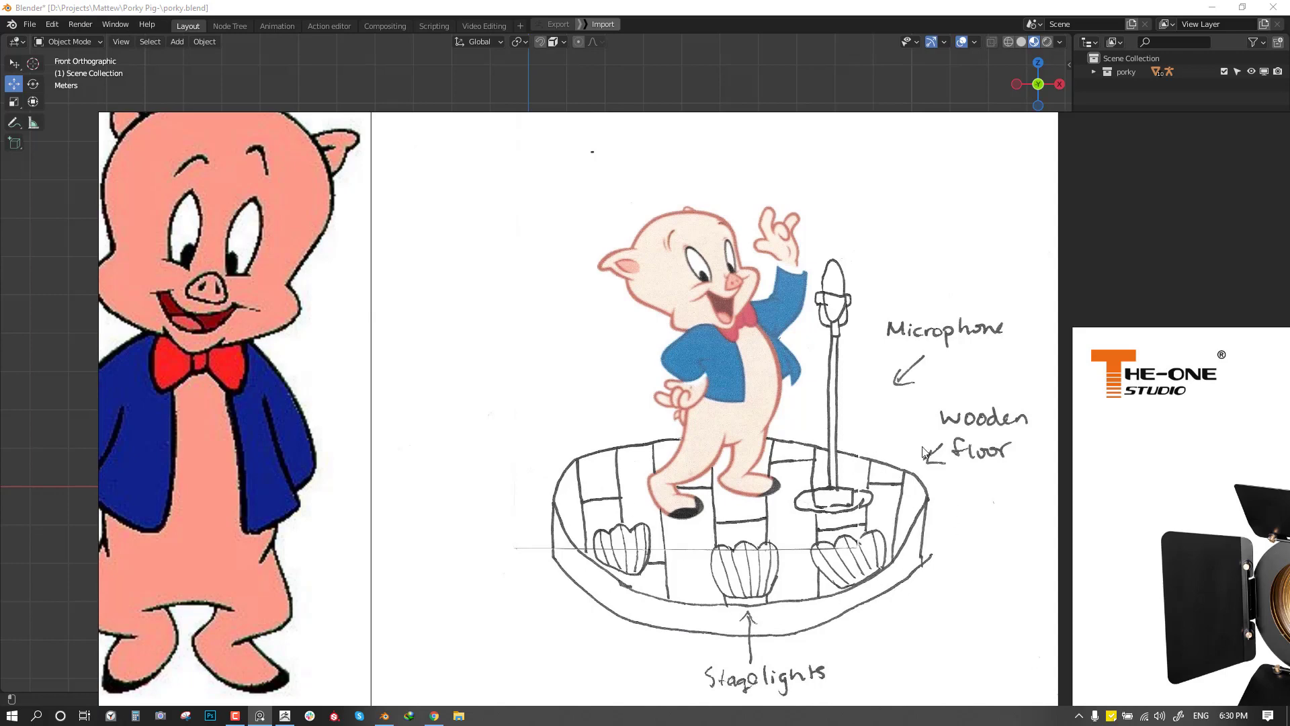
{"action": "scroll", "coordinate": [768, 502], "scroll_direction": "down", "scroll_amount": 2}
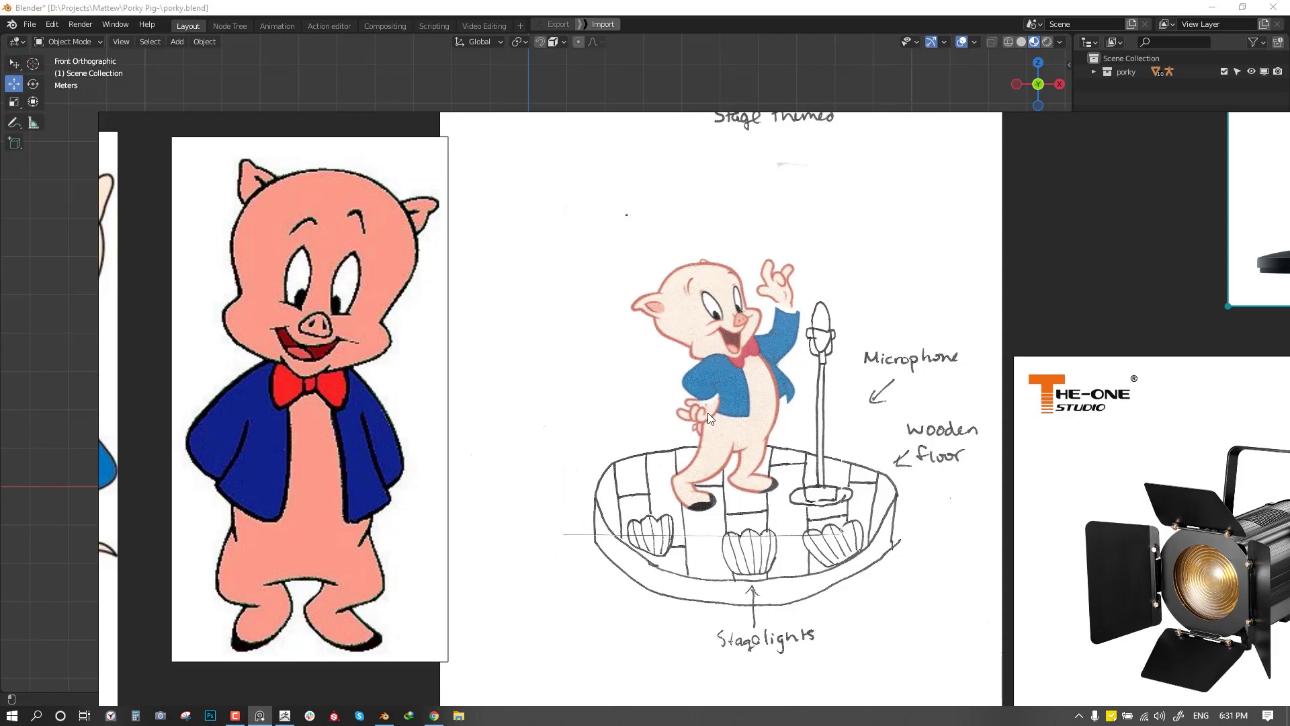
{"action": "right_click_drag", "start_coordinate": [675, 386], "coordinate": [660, 346]}
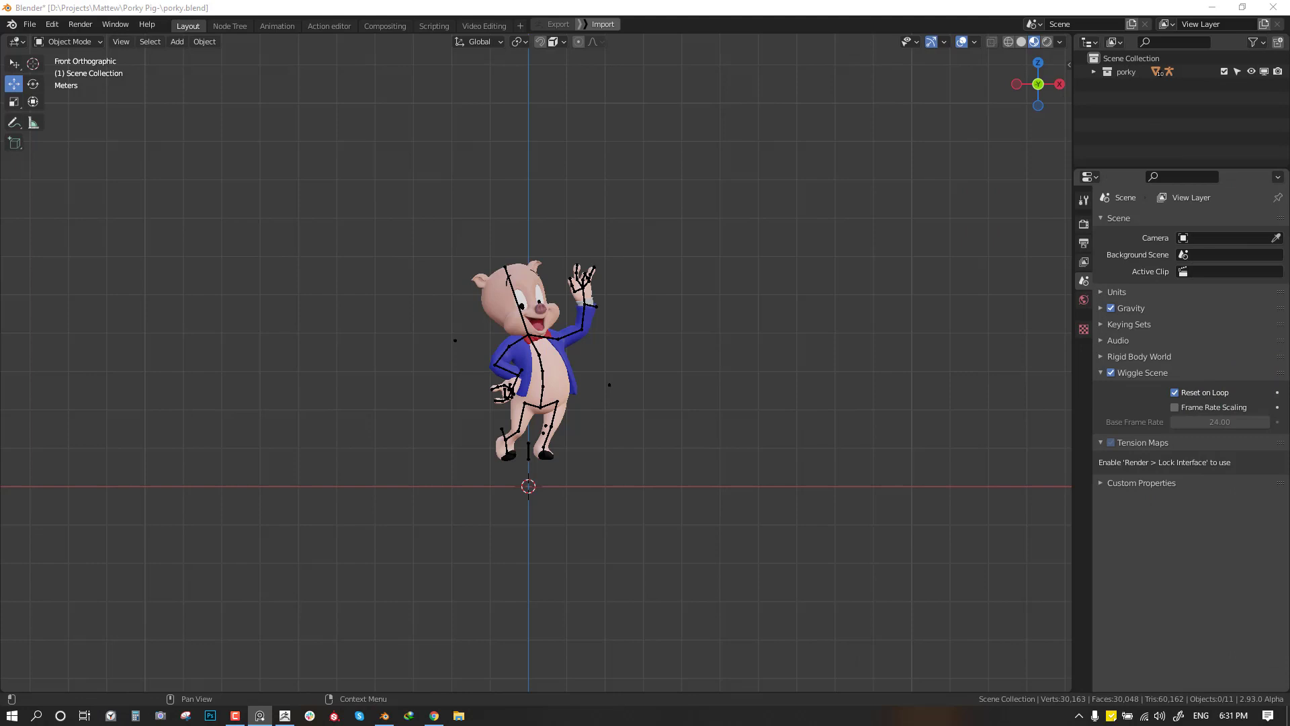
Step: Return to the Blender scene, review the rigged pig character and exclude the porky collection from the view layer
{"action": "middle_click_drag", "start_coordinate": [511, 437], "coordinate": [840, 378]}
{"action": "key", "text": "shift+alt+z"}
{"action": "key", "text": "shift+alt+z"}
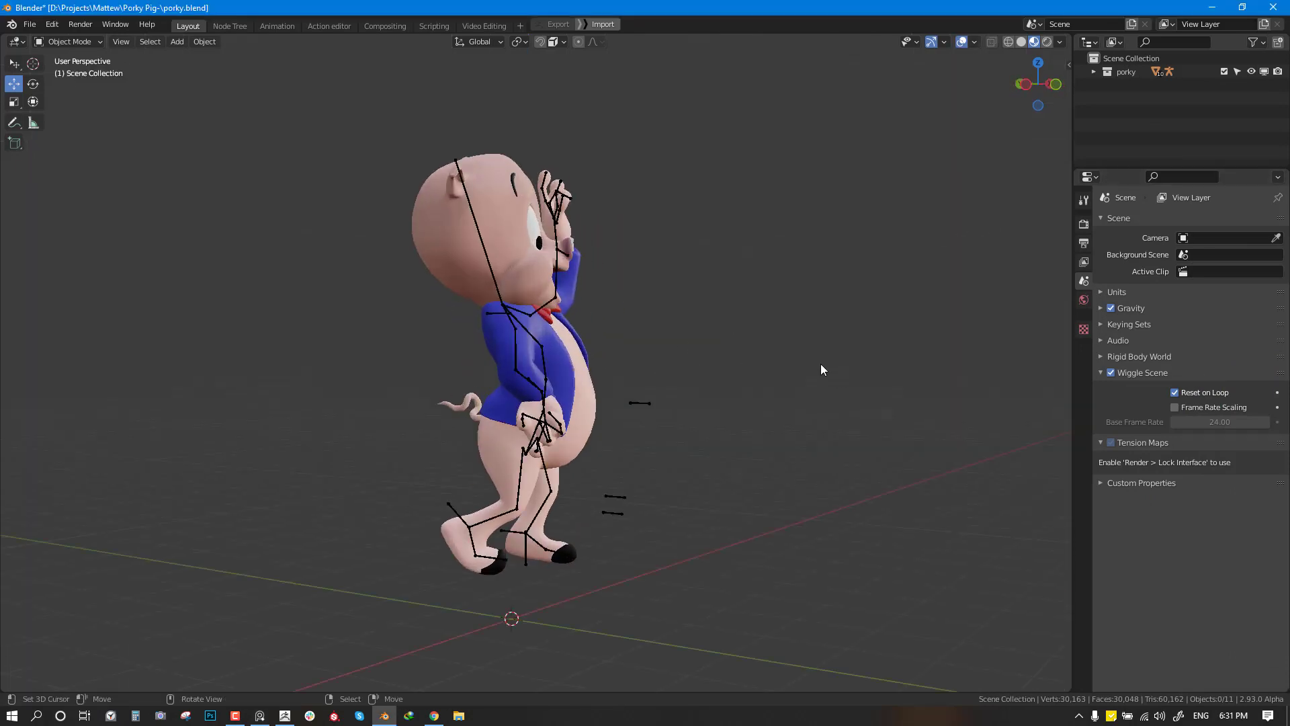
{"action": "key", "text": "KP_1"}
{"action": "middle_click_drag", "start_coordinate": [622, 308], "coordinate": [840, 329]}
{"action": "key", "text": "KP_1"}
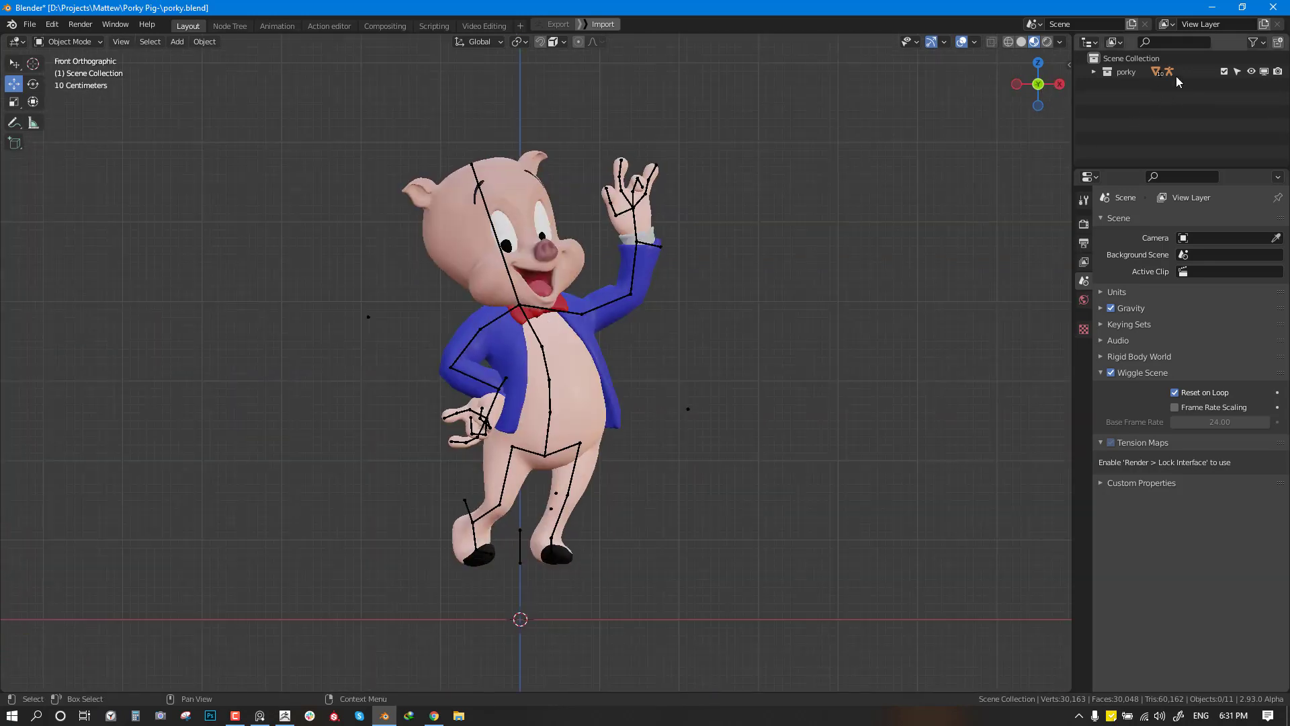
{"action": "left_click", "coordinate": [1224, 71]}
Step: Add a mesh plane at the scene origin
{"action": "middle_click_drag", "start_coordinate": [692, 340], "coordinate": [763, 320]}
{"action": "key", "text": "shift+a"}
{"action": "mouse_move", "coordinate": [739, 132]}
{"action": "left_click", "coordinate": [806, 134]}
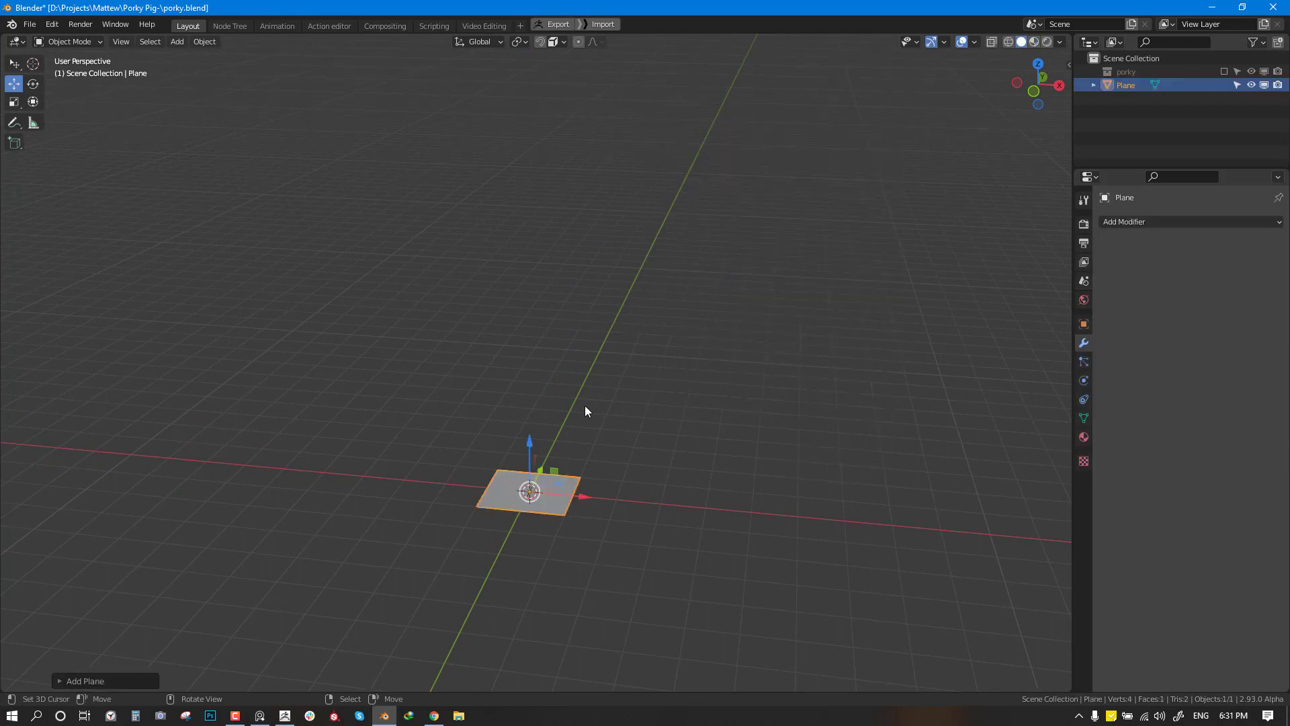
Step: Scale the plane and narrow it along the X axis into a long rectangle proportioned like a floor plank
{"action": "middle_click_drag", "start_coordinate": [585, 411], "coordinate": [762, 323]}
{"action": "key", "text": "s"}
{"action": "key", "text": "x"}
{"action": "left_click", "coordinate": [564, 447]}
{"action": "key", "text": "s"}
{"action": "left_click", "coordinate": [615, 453]}
{"action": "key", "text": "s"}
{"action": "key", "text": "x"}
{"action": "left_click", "coordinate": [607, 457]}
Step: Add a Solidify modifier to the plank with a thickness of -0.18 m
{"action": "left_click", "coordinate": [1169, 222]}
{"action": "left_click", "coordinate": [1040, 451]}
{"action": "scroll", "coordinate": [789, 384], "scroll_direction": "up", "scroll_amount": 1}
{"action": "mouse_move", "coordinate": [1238, 312]}
{"action": "left_mouse_down"}
{"action": "mouse_move", "coordinate": [1263, 312]}
{"action": "mouse_move", "coordinate": [1196, 311]}
{"action": "mouse_move", "coordinate": [1219, 312]}
{"action": "left_mouse_up"}
{"action": "middle_click_drag", "start_coordinate": [676, 322], "coordinate": [852, 311]}
{"action": "left_click", "coordinate": [840, 334]}
{"action": "scroll", "coordinate": [840, 333], "scroll_direction": "up", "scroll_amount": 2}
{"action": "left_click", "coordinate": [1104, 275]}
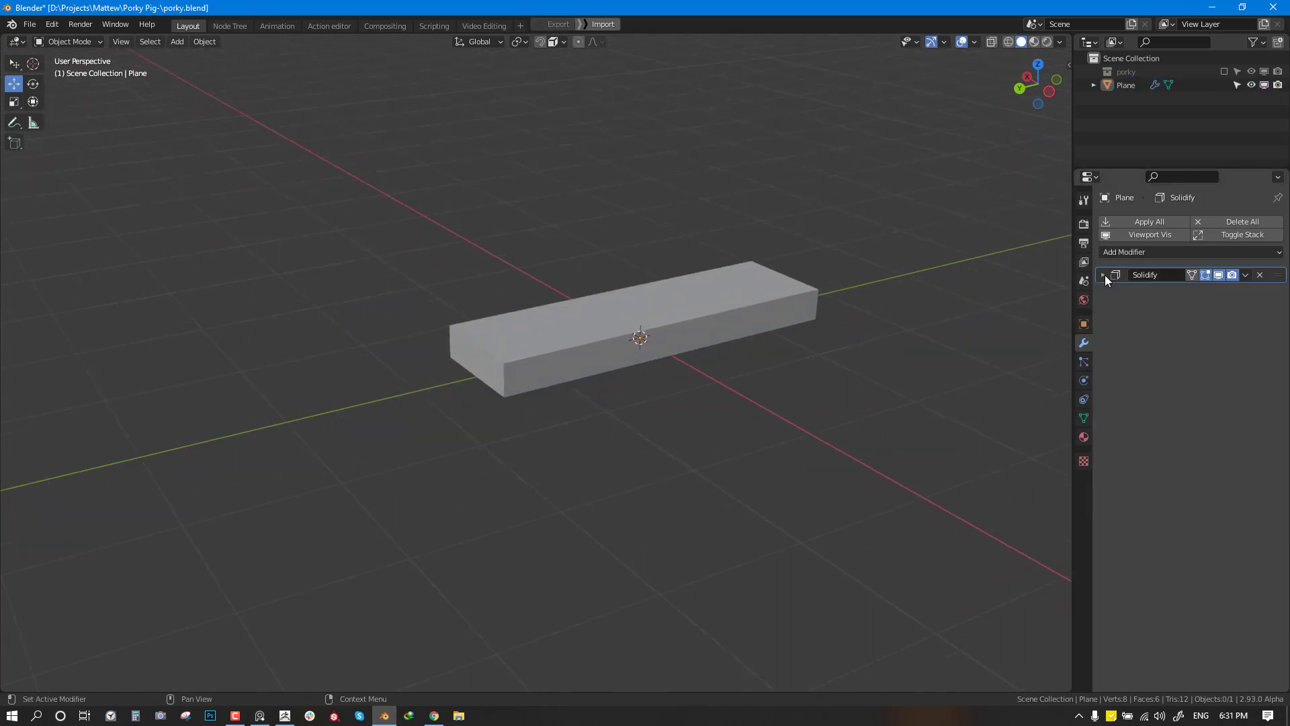
Step: Apply the plank's rotation and scale and increase its Solidify thickness to make the board deeper
{"action": "left_click", "coordinate": [720, 285]}
{"action": "left_click", "coordinate": [197, 42]}
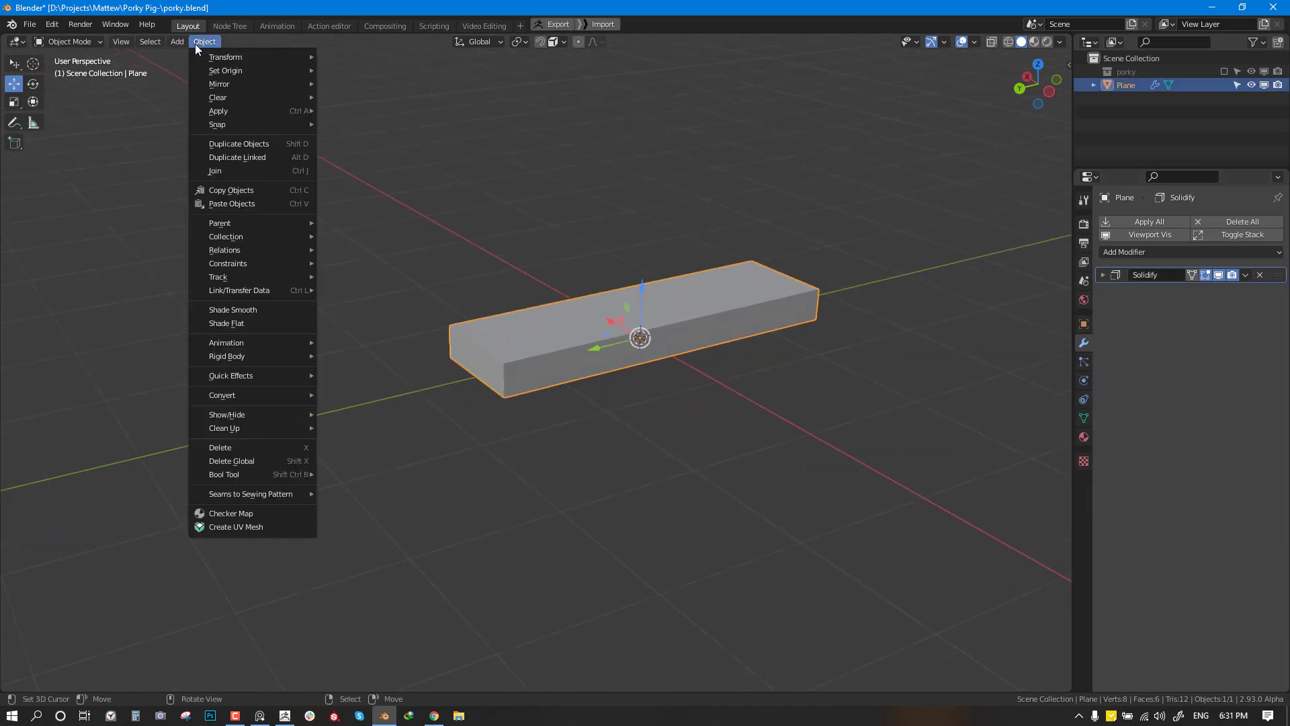
{"action": "mouse_move", "coordinate": [236, 110]}
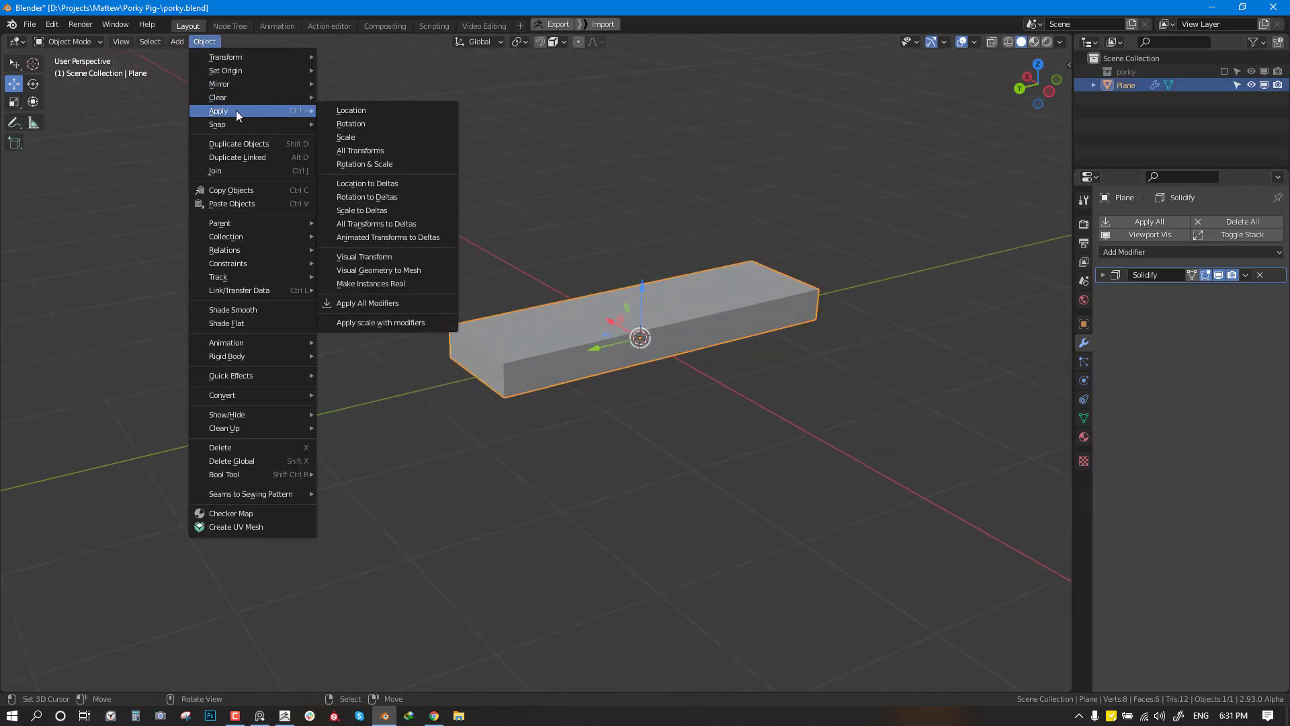
{"action": "left_click", "coordinate": [354, 164]}
{"action": "left_click", "coordinate": [1104, 276]}
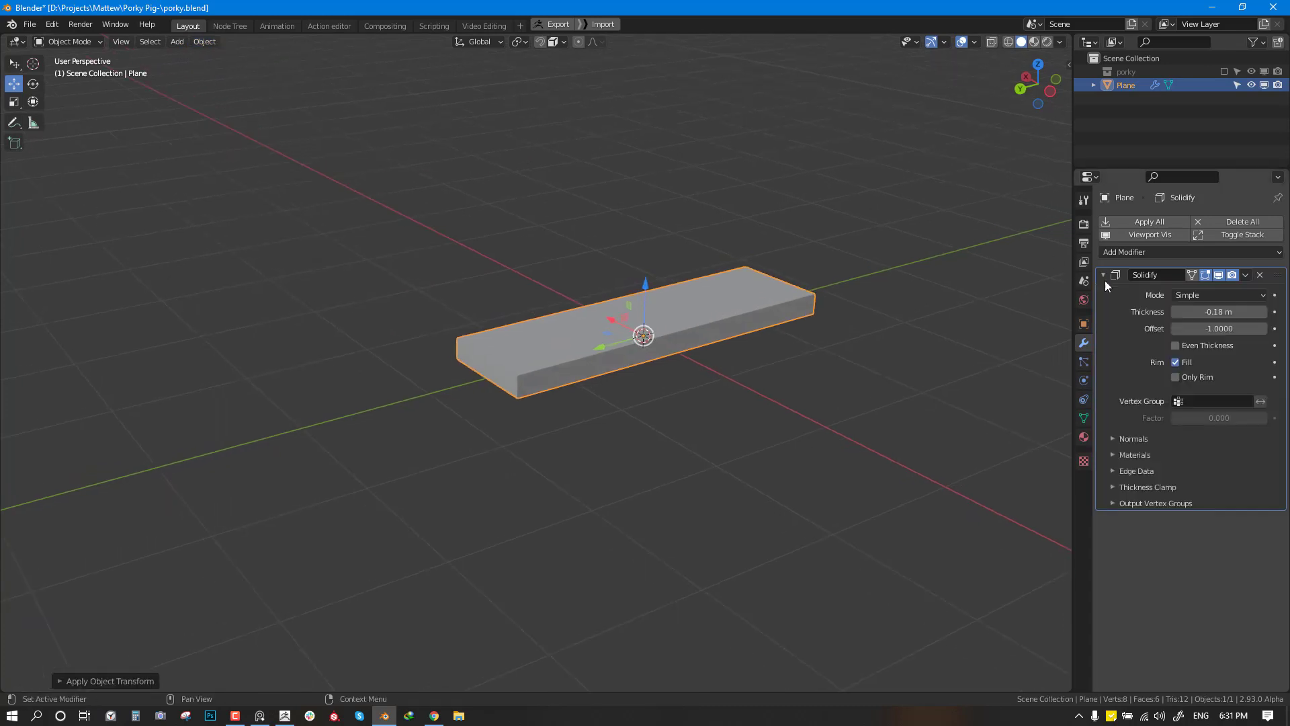
{"action": "left_click_drag", "start_coordinate": [1225, 313], "coordinate": [1180, 313]}
{"action": "key", "text": "alt+a"}
{"action": "left_click", "coordinate": [1103, 275]}
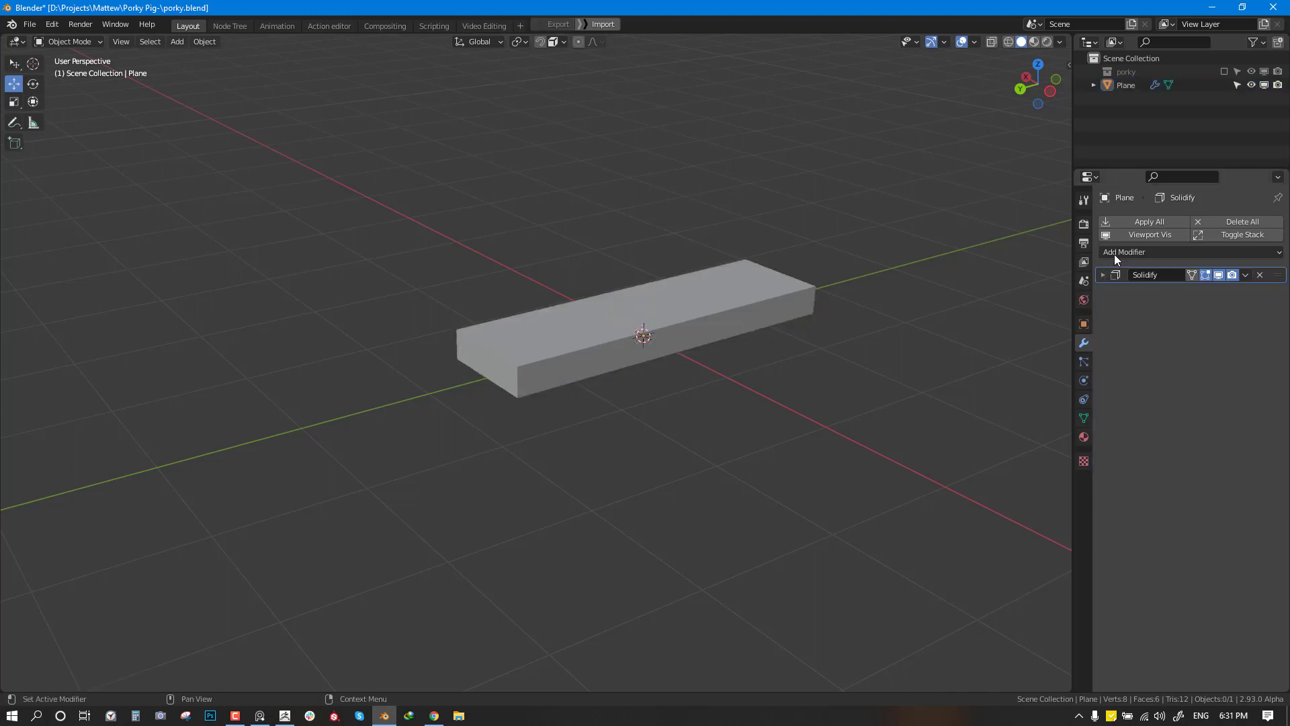
Step: Add a Bevel modifier to the plank with an amount of 0.02 m and 3 segments
{"action": "left_click", "coordinate": [1122, 251]}
{"action": "left_click", "coordinate": [1025, 304]}
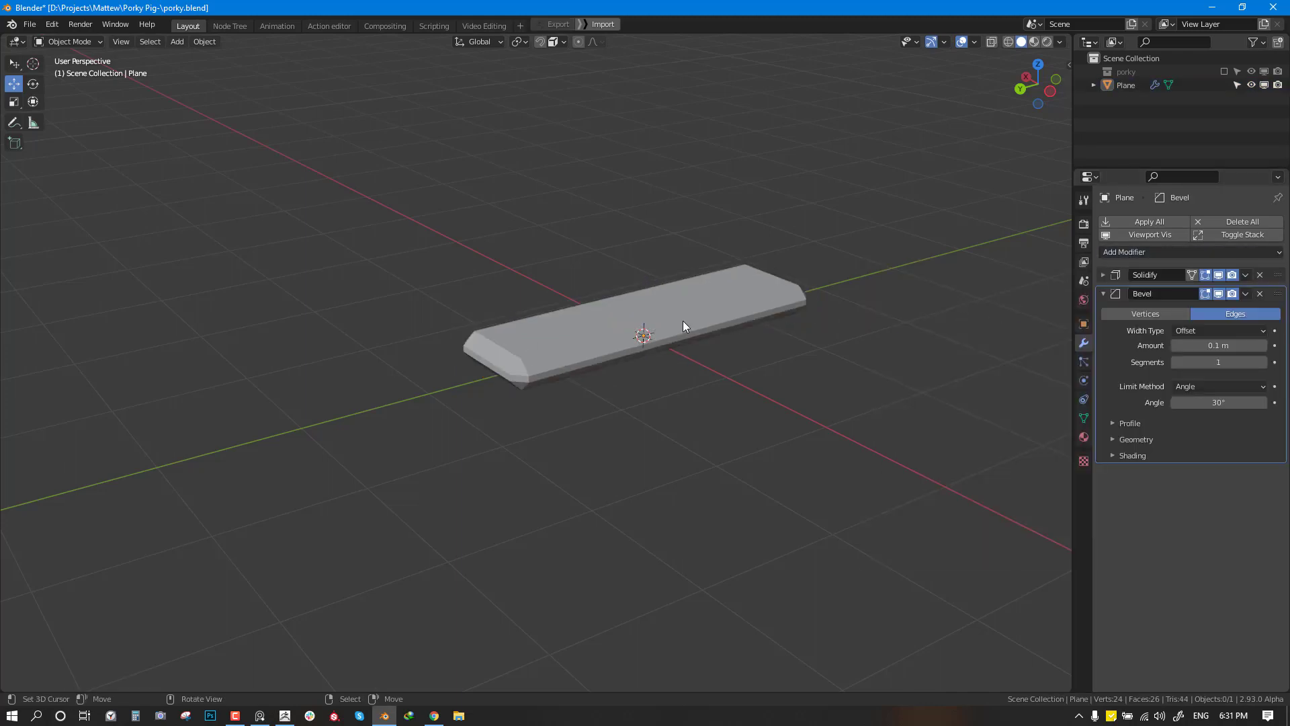
{"action": "middle_click_drag", "start_coordinate": [682, 321], "coordinate": [784, 300]}
{"action": "left_click_drag", "start_coordinate": [1218, 345], "coordinate": [1185, 346]}
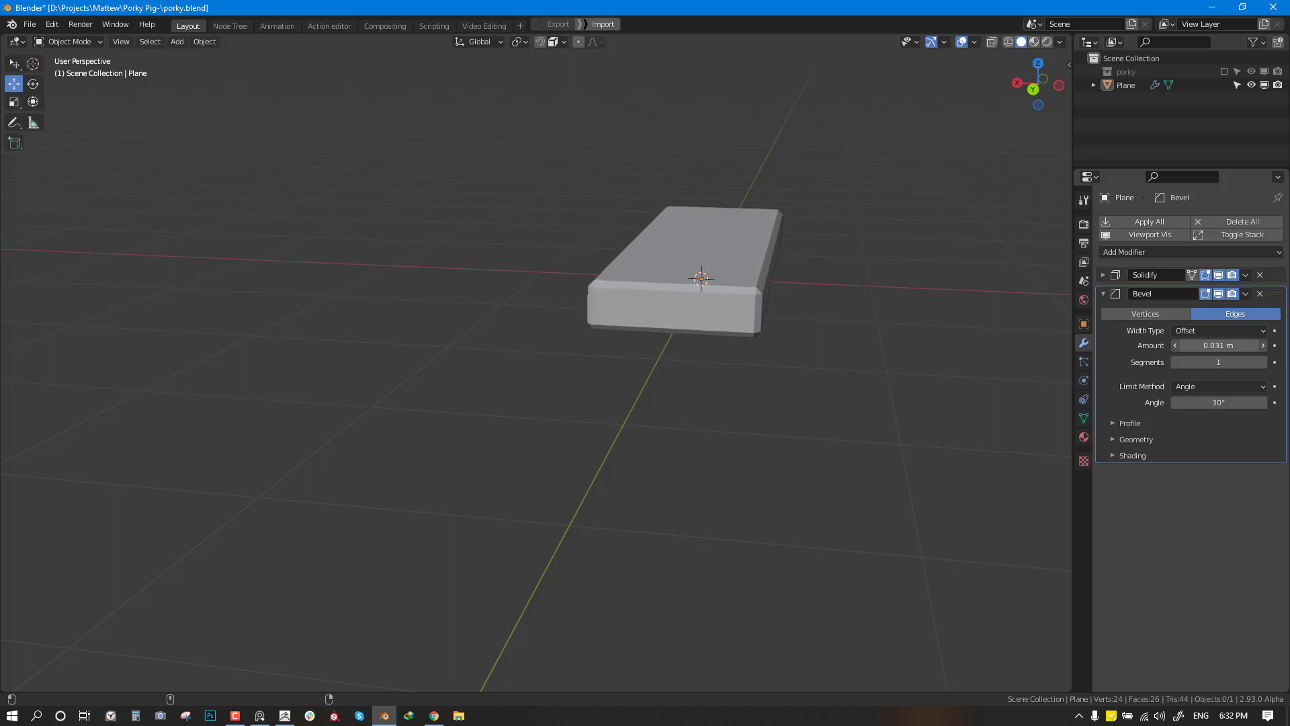
{"action": "left_click", "coordinate": [1262, 363]}
{"action": "left_click", "coordinate": [1263, 363]}
{"action": "middle_click_drag", "start_coordinate": [708, 351], "coordinate": [658, 342]}
Step: Subdivide the plank's base face in Edit Mode with 10 loop cuts across its length and 4 lengthwise cuts
{"action": "key", "text": "Tab"}
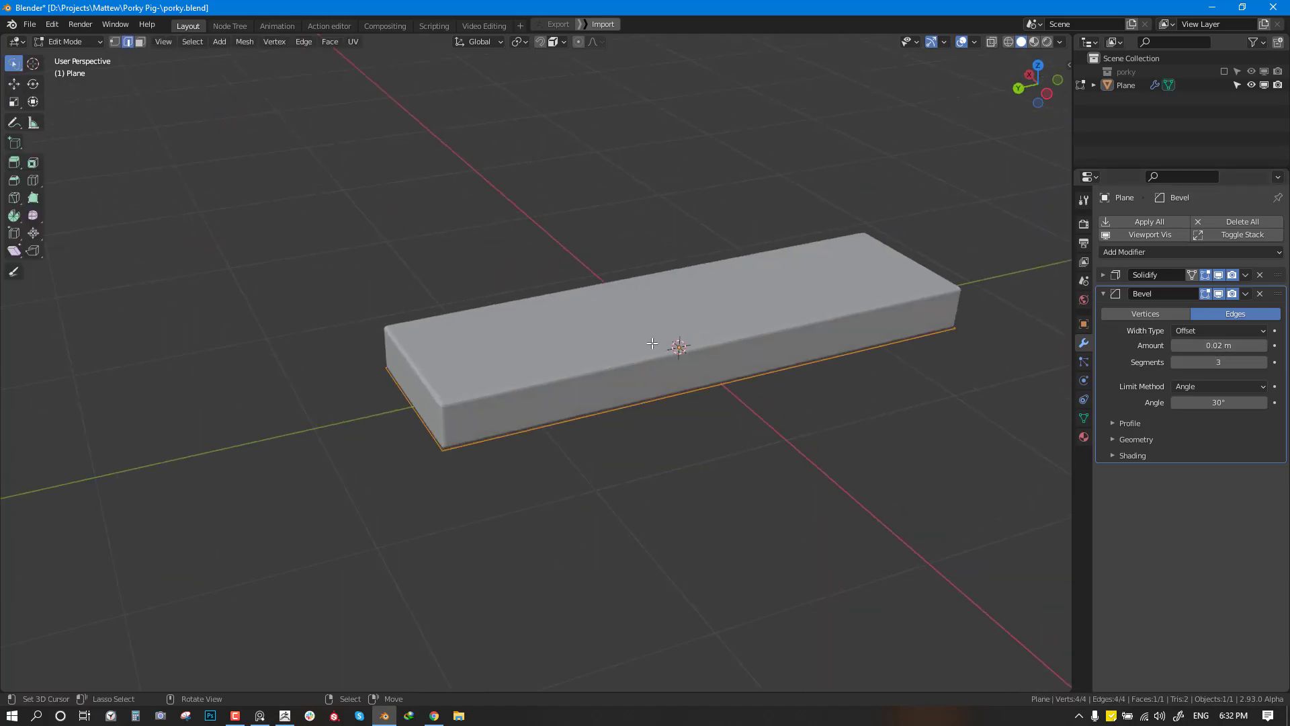
{"action": "scroll", "coordinate": [824, 343], "scroll_direction": "down", "scroll_amount": 5}
{"action": "mouse_move", "coordinate": [825, 344]}
{"action": "middle_mouse_down"}
{"action": "mouse_move", "coordinate": [991, 328]}
{"action": "mouse_move", "coordinate": [821, 341]}
{"action": "middle_mouse_up"}
{"action": "key", "text": "alt+z"}
{"action": "key", "text": "alt+z"}
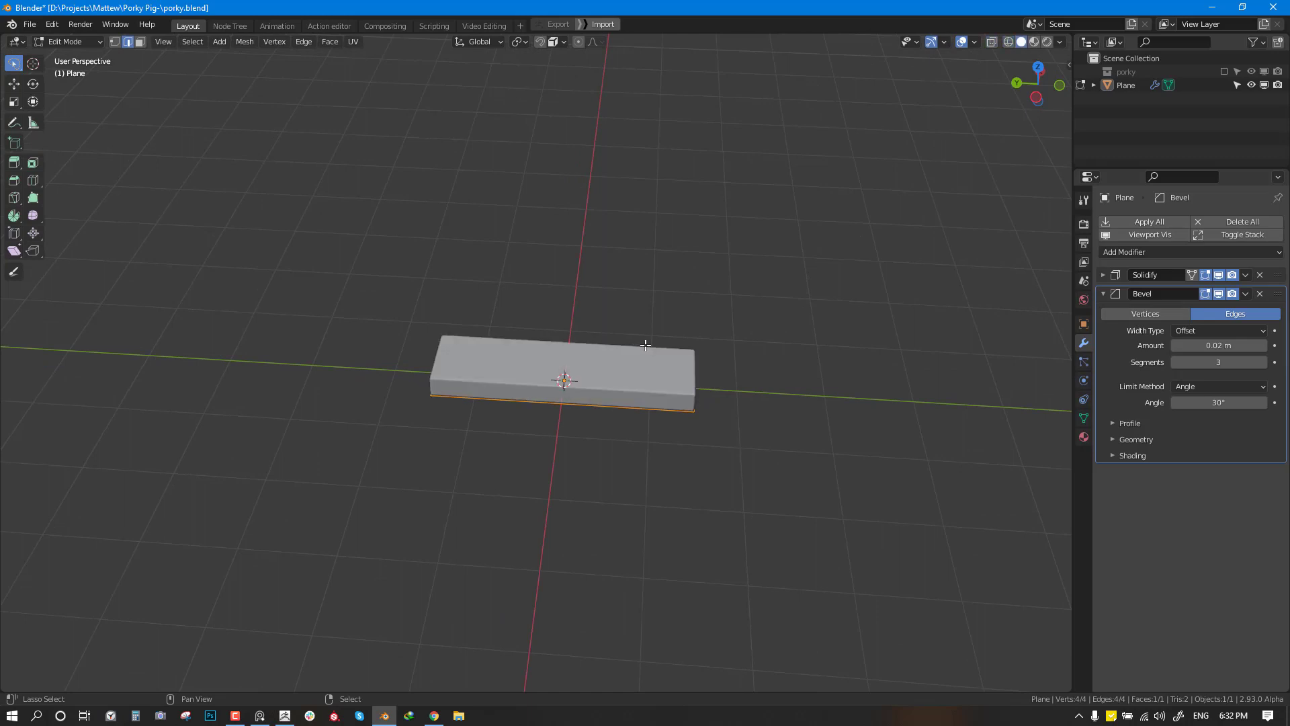
{"action": "key", "text": "alt+z"}
{"action": "key", "text": "ctrl+r"}
{"action": "scroll", "coordinate": [553, 386], "scroll_direction": "up", "scroll_amount": 4}
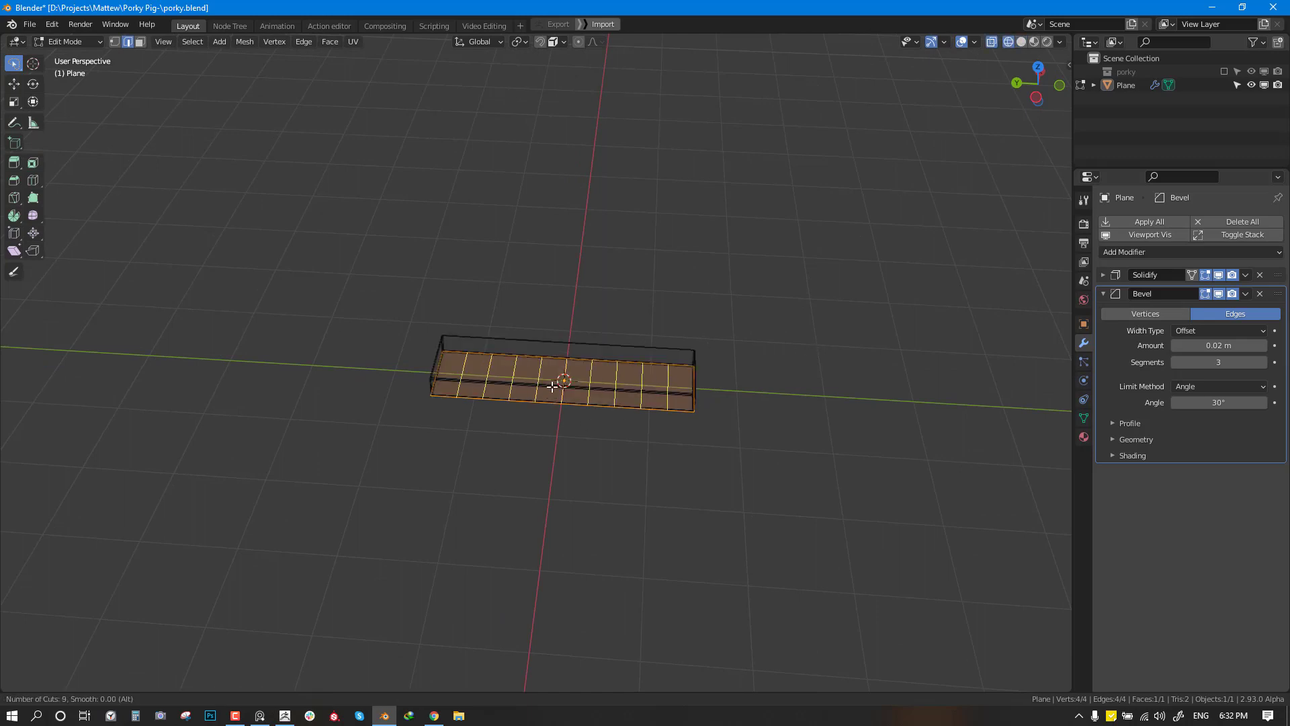
{"action": "scroll", "coordinate": [553, 386], "scroll_direction": "up", "scroll_amount": 1}
{"action": "left_click", "coordinate": [553, 386]}
{"action": "mouse_move", "coordinate": [553, 387]}
{"action": "middle_mouse_down"}
{"action": "mouse_move", "coordinate": [539, 455]}
{"action": "mouse_move", "coordinate": [631, 412]}
{"action": "middle_mouse_up"}
{"action": "key", "text": "shift+z"}
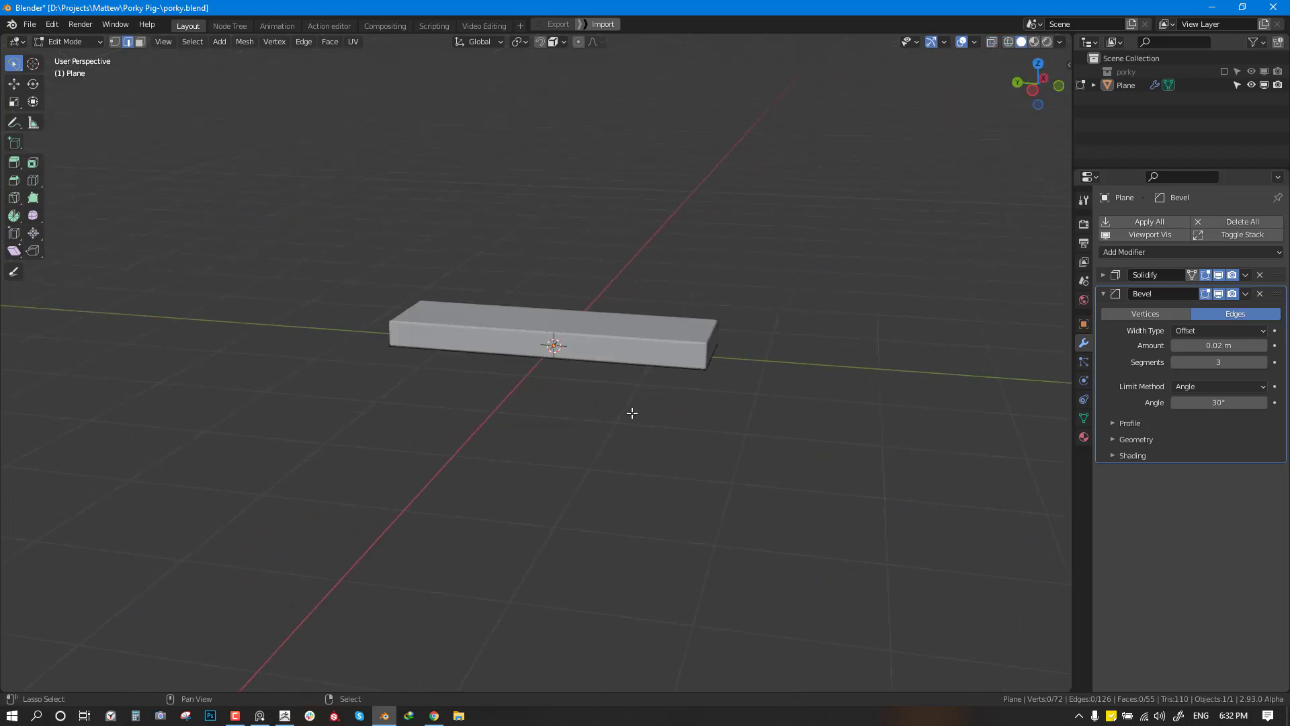
Step: Turn on the Solidify modifier's edit-cage display for the plank mesh and return to Object Mode
{"action": "key", "text": "a"}
{"action": "middle_click_drag", "start_coordinate": [893, 328], "coordinate": [873, 324]}
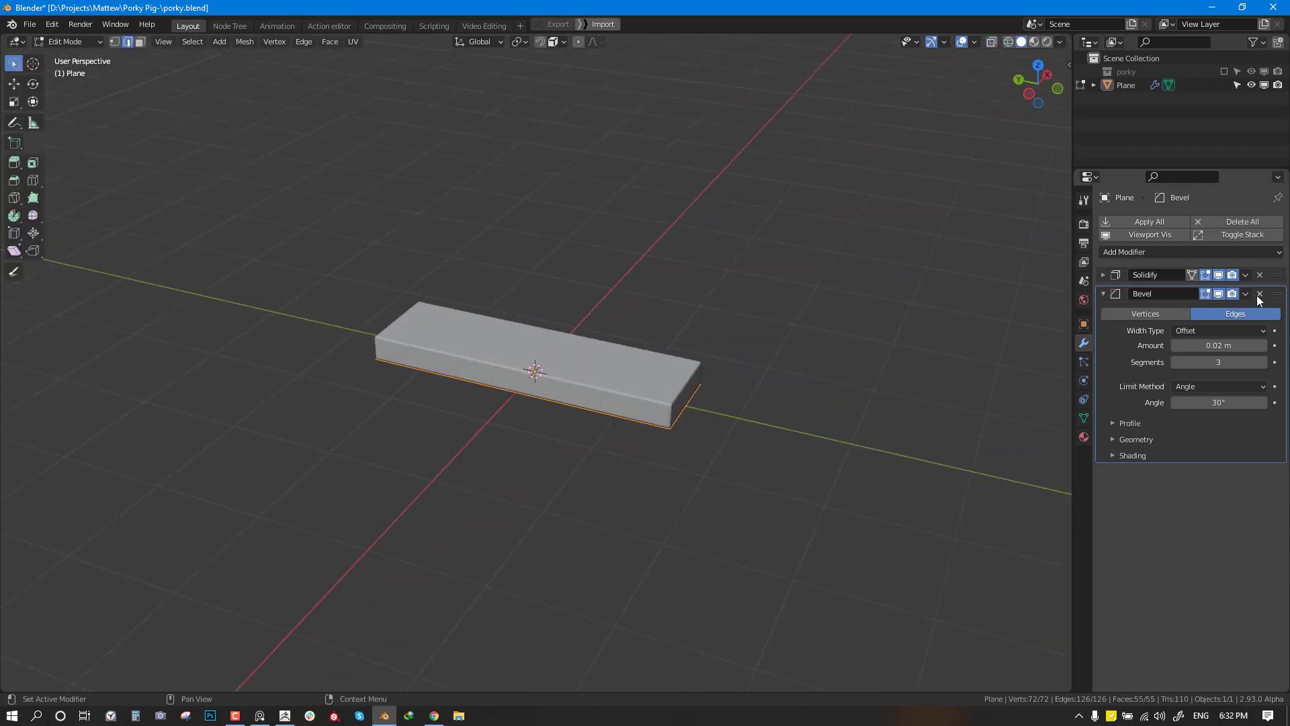
{"action": "left_click", "coordinate": [1107, 297]}
{"action": "mouse_move", "coordinate": [766, 390]}
{"action": "middle_mouse_down"}
{"action": "mouse_move", "coordinate": [782, 399]}
{"action": "mouse_move", "coordinate": [773, 412]}
{"action": "middle_mouse_up"}
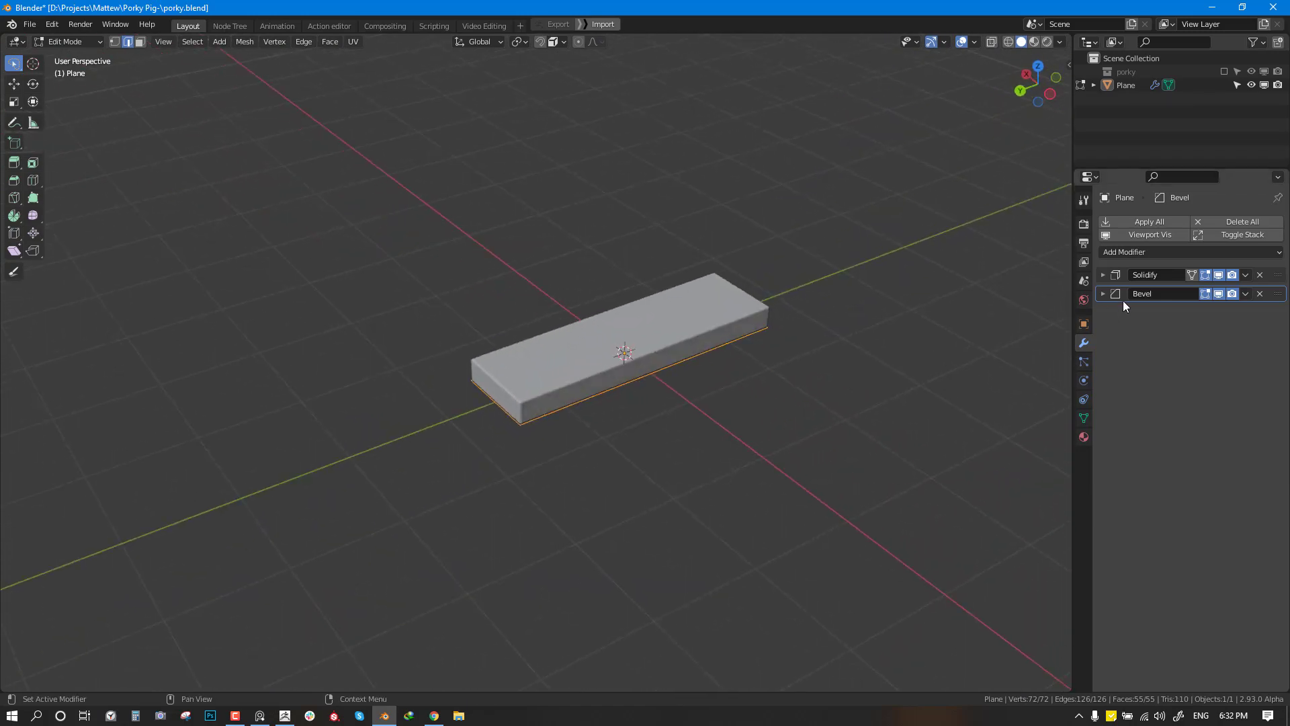
{"action": "left_click", "coordinate": [1192, 276]}
{"action": "middle_click_drag", "start_coordinate": [994, 336], "coordinate": [821, 337]}
{"action": "key", "text": "alt+a"}
{"action": "middle_click_drag", "start_coordinate": [1034, 358], "coordinate": [624, 388]}
{"action": "key", "text": "Tab"}
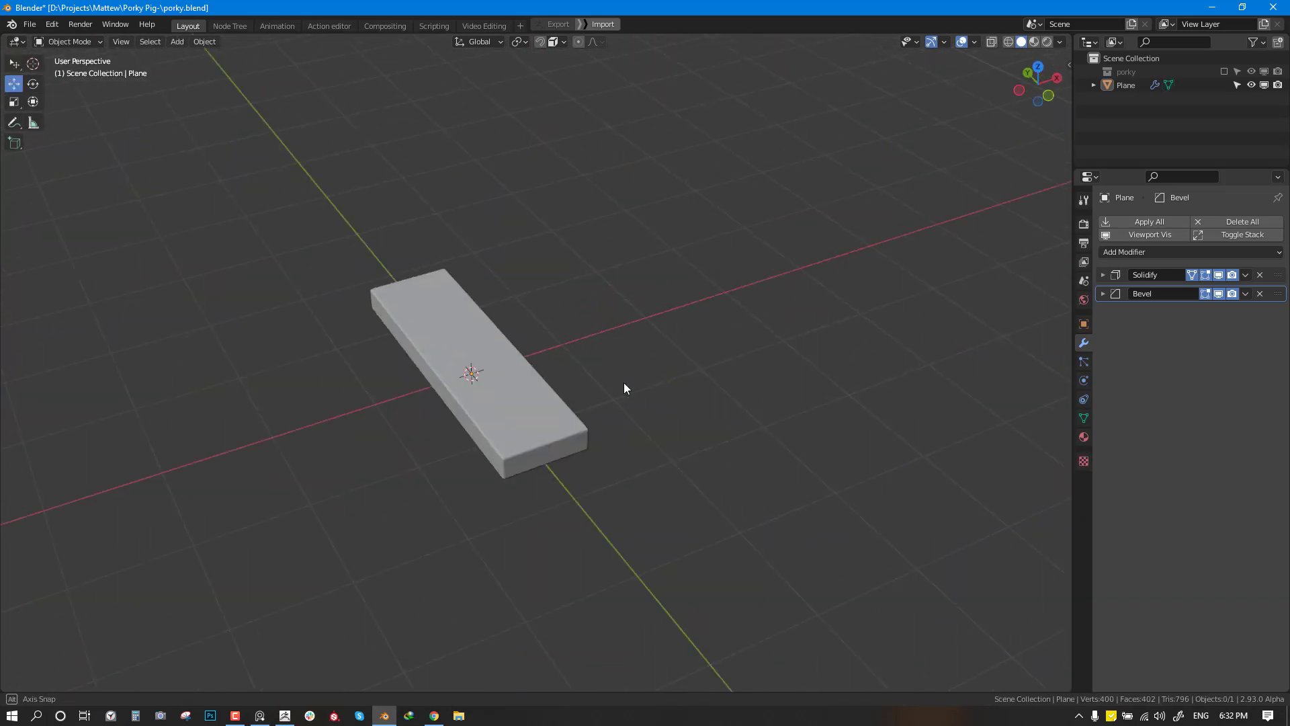
Step: Add an Array modifier to the plank and set its relative X offset factor to 0
{"action": "left_click", "coordinate": [1142, 252]}
{"action": "left_click", "coordinate": [994, 292]}
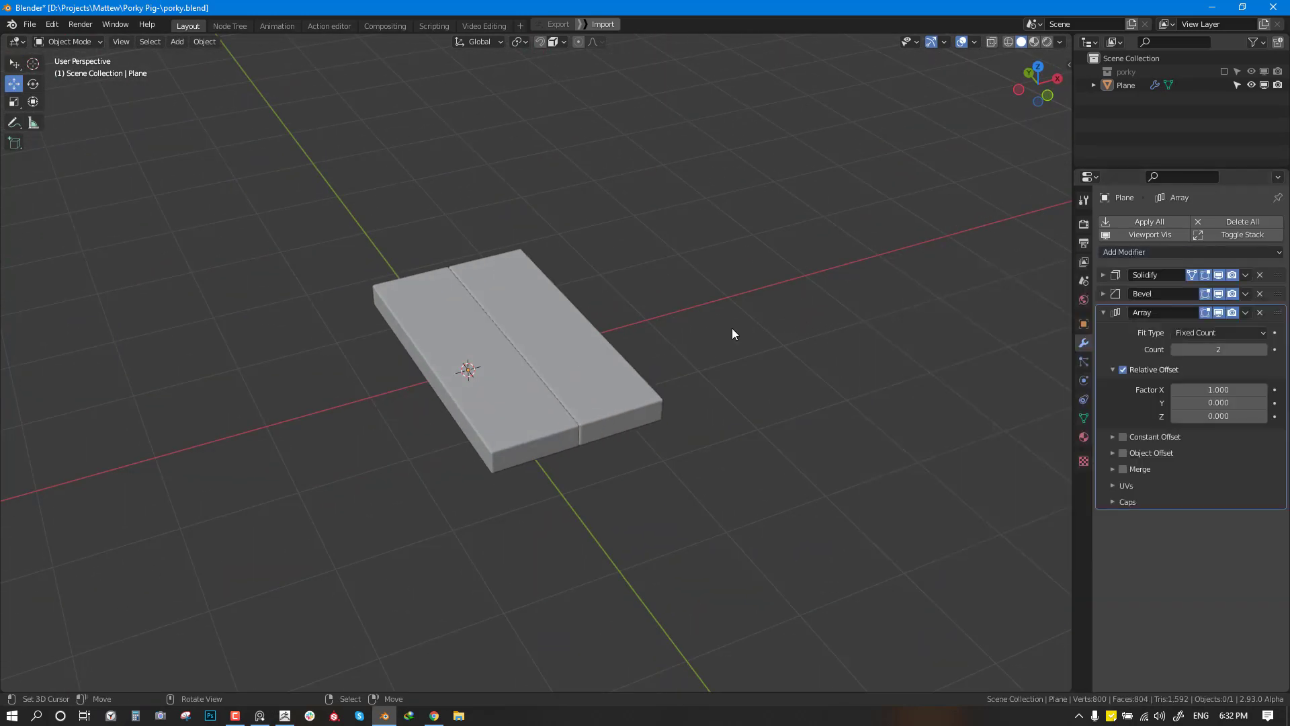
{"action": "middle_click_drag", "start_coordinate": [732, 334], "coordinate": [779, 336]}
{"action": "middle_click_drag", "start_coordinate": [604, 349], "coordinate": [787, 346]}
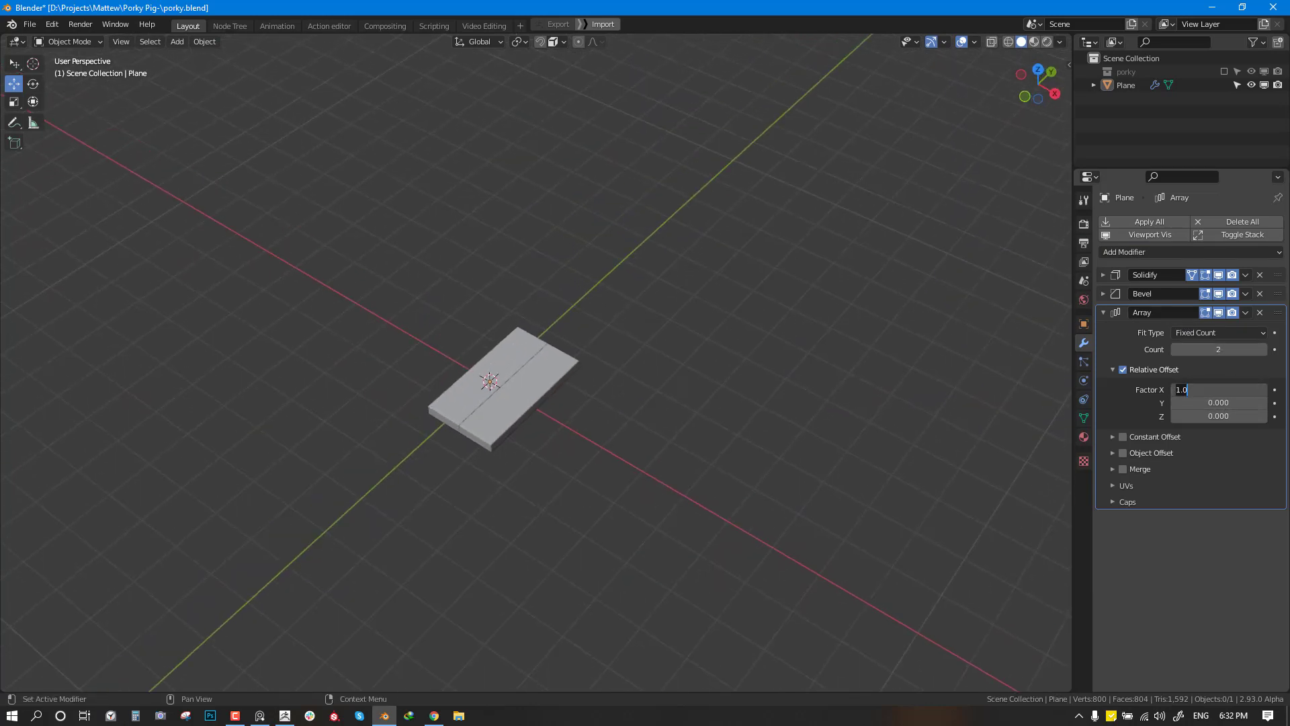
{"action": "key", "text": "Return"}
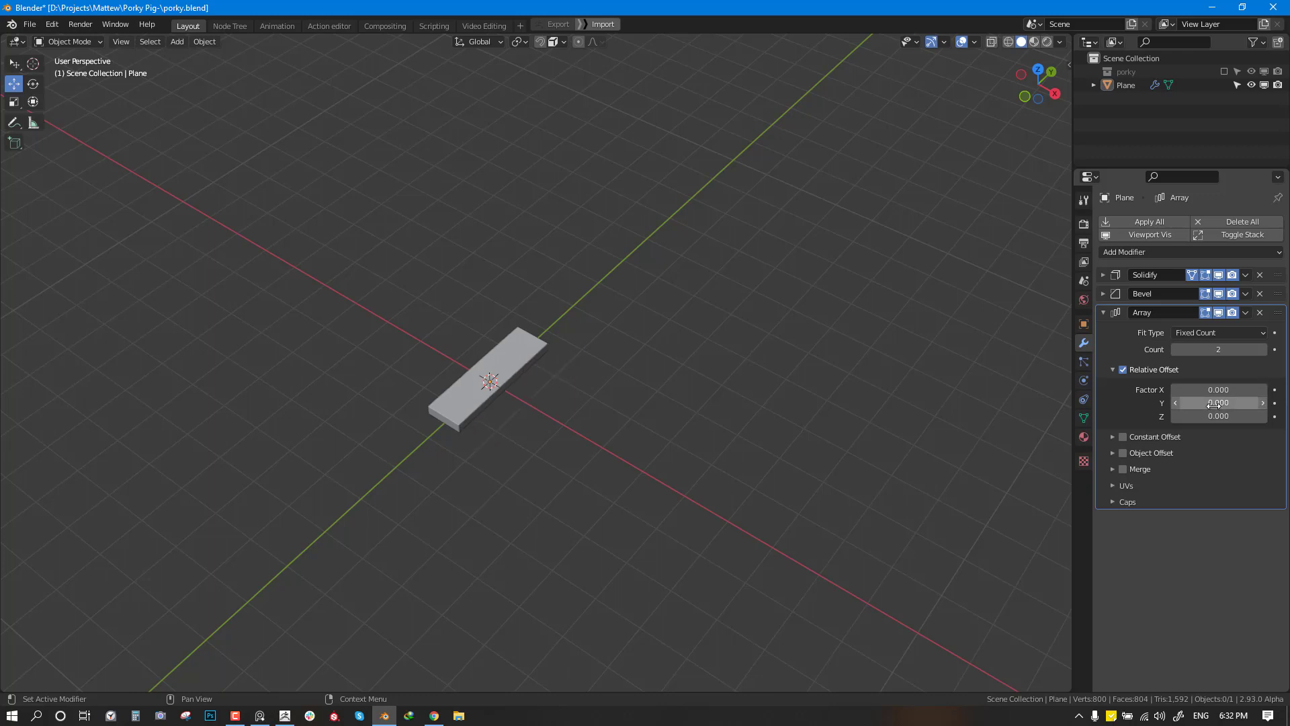
{"action": "left_click", "coordinate": [1189, 416]}
{"action": "type", "text": "1"}
{"action": "key", "text": "Return"}
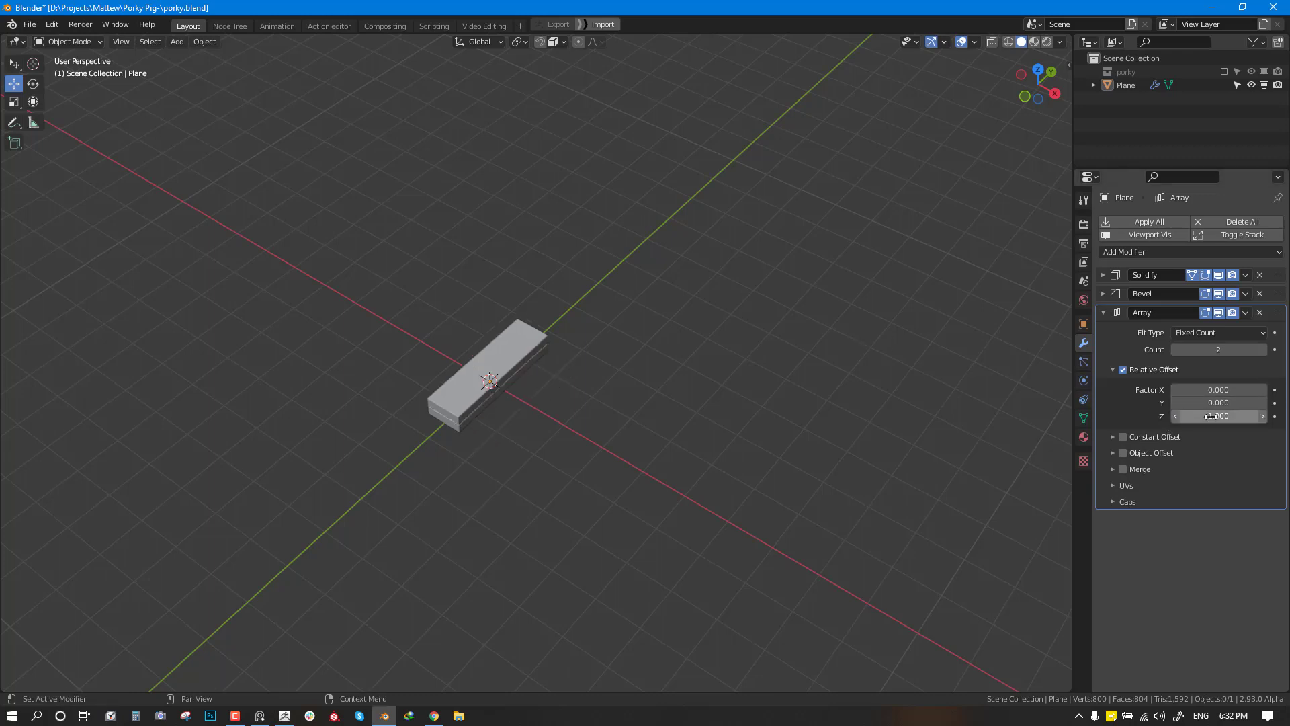
{"action": "left_click", "coordinate": [1177, 417]}
{"action": "type", "text": "0"}
{"action": "key", "text": "Return"}
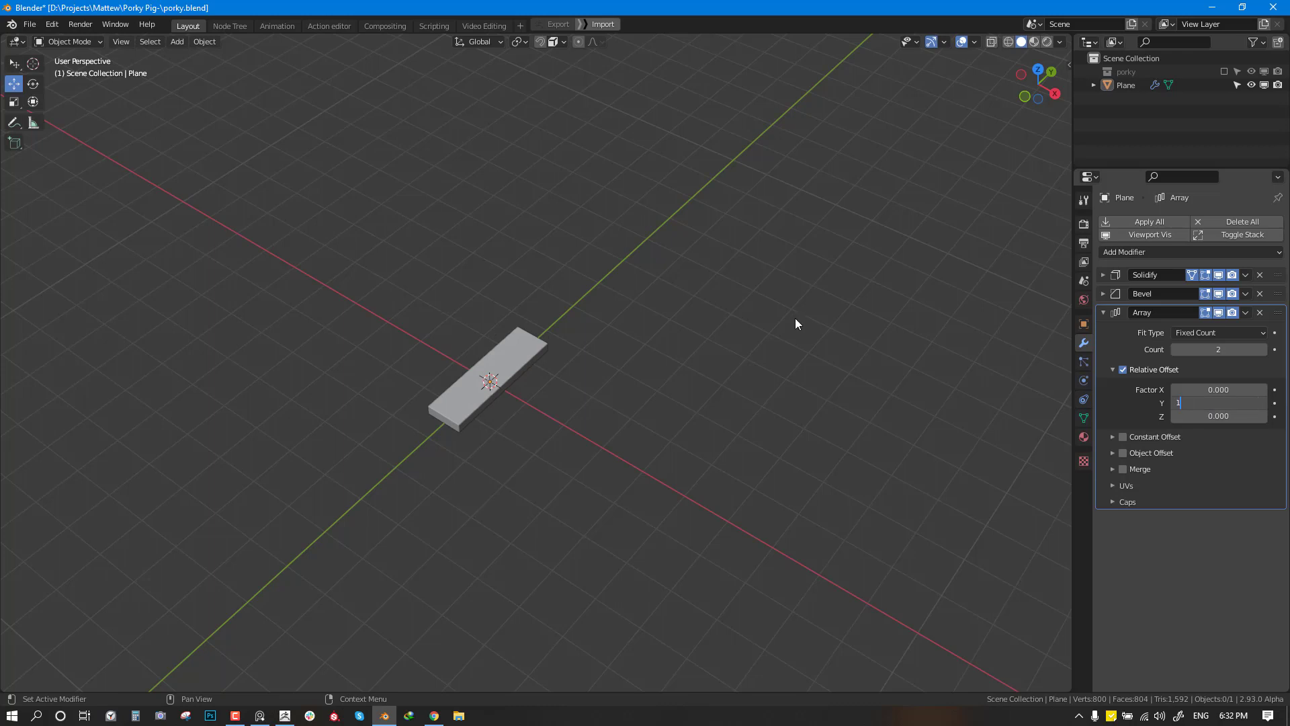
Step: Set the array's relative Y offset factor to 1 so the plank copies line up end to end
{"action": "type", "text": "1"}
{"action": "key", "text": "Return"}
{"action": "middle_click_drag", "start_coordinate": [613, 345], "coordinate": [930, 342]}
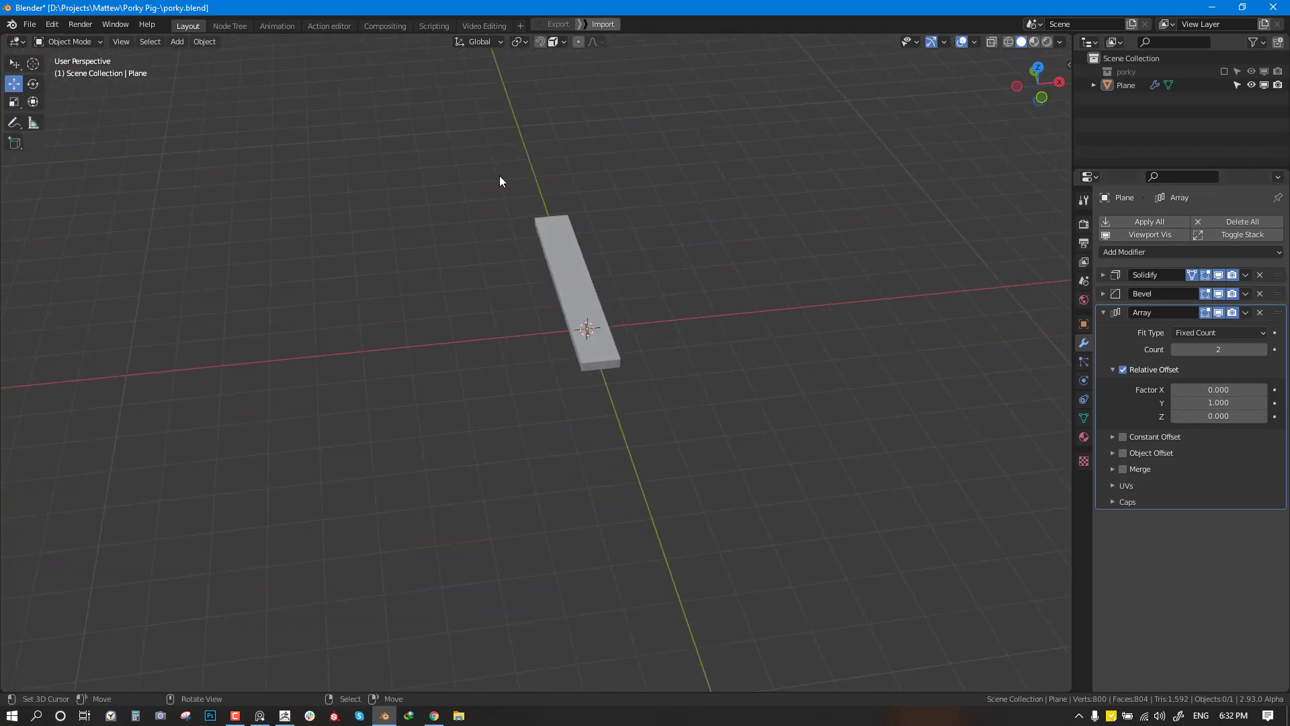
{"action": "right_click", "coordinate": [564, 254]}
{"action": "middle_click_drag", "start_coordinate": [591, 236], "coordinate": [590, 279], "text": "shift"}
{"action": "key", "text": "shift+space"}
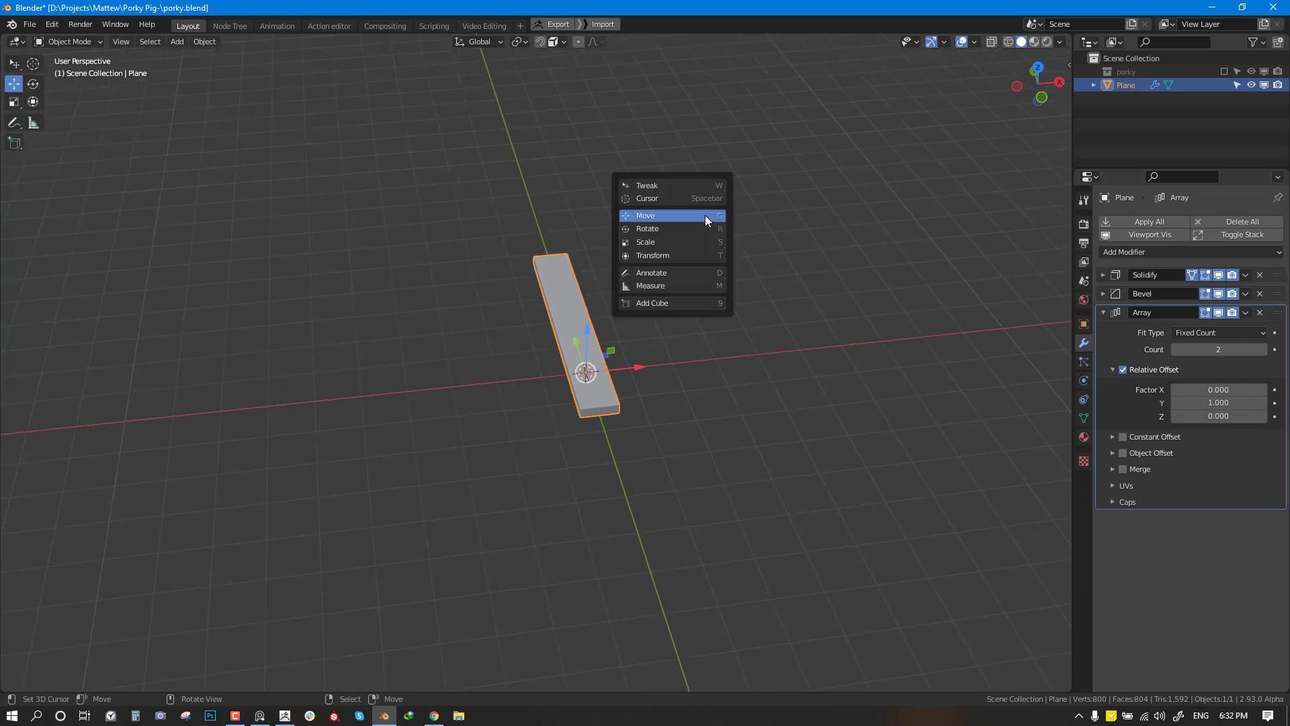
{"action": "left_click", "coordinate": [704, 215]}
{"action": "key", "text": "shift+space"}
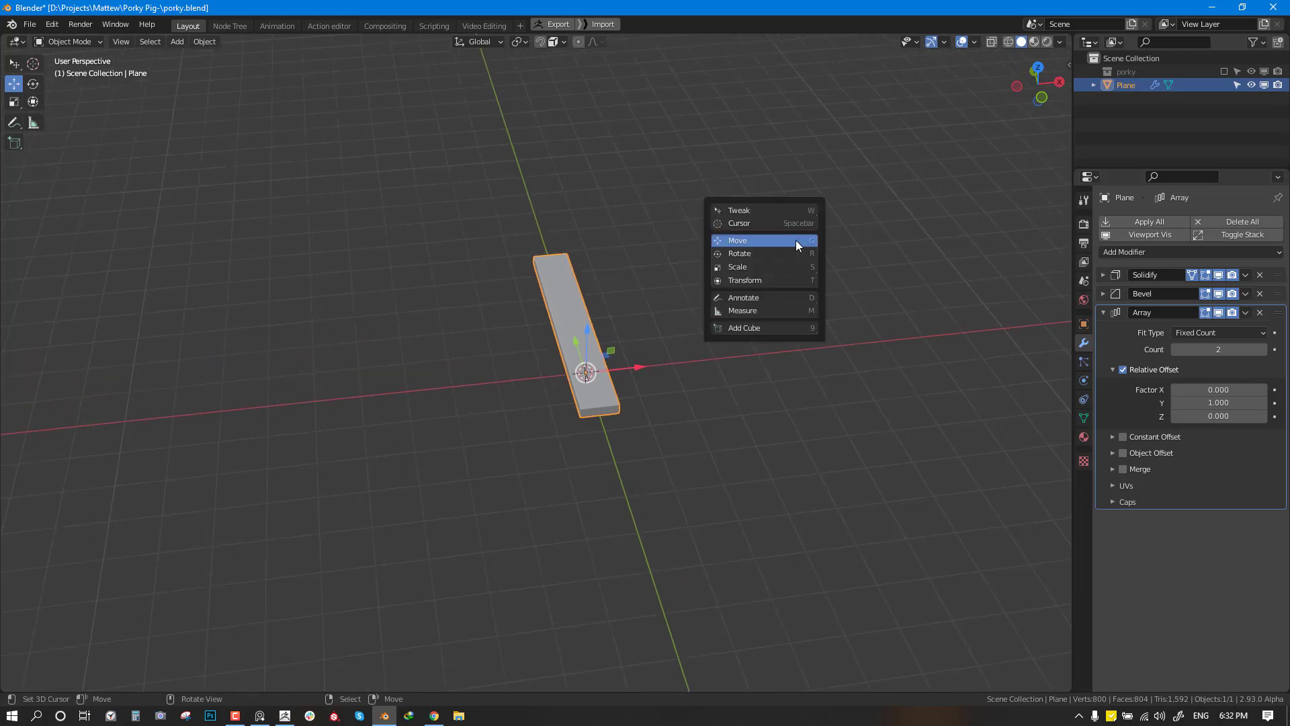
{"action": "left_click", "coordinate": [796, 240]}
{"action": "key", "text": "shift+space"}
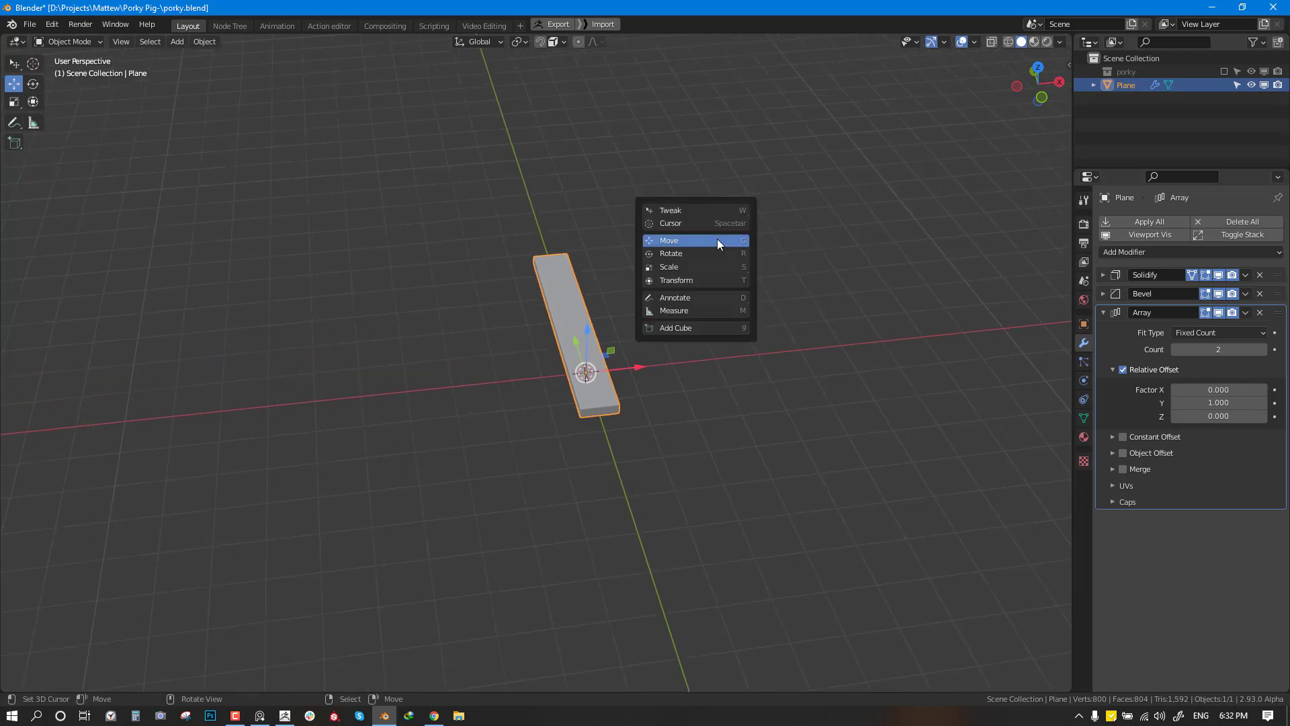
{"action": "left_click", "coordinate": [672, 249]}
{"action": "key", "text": "shift+space"}
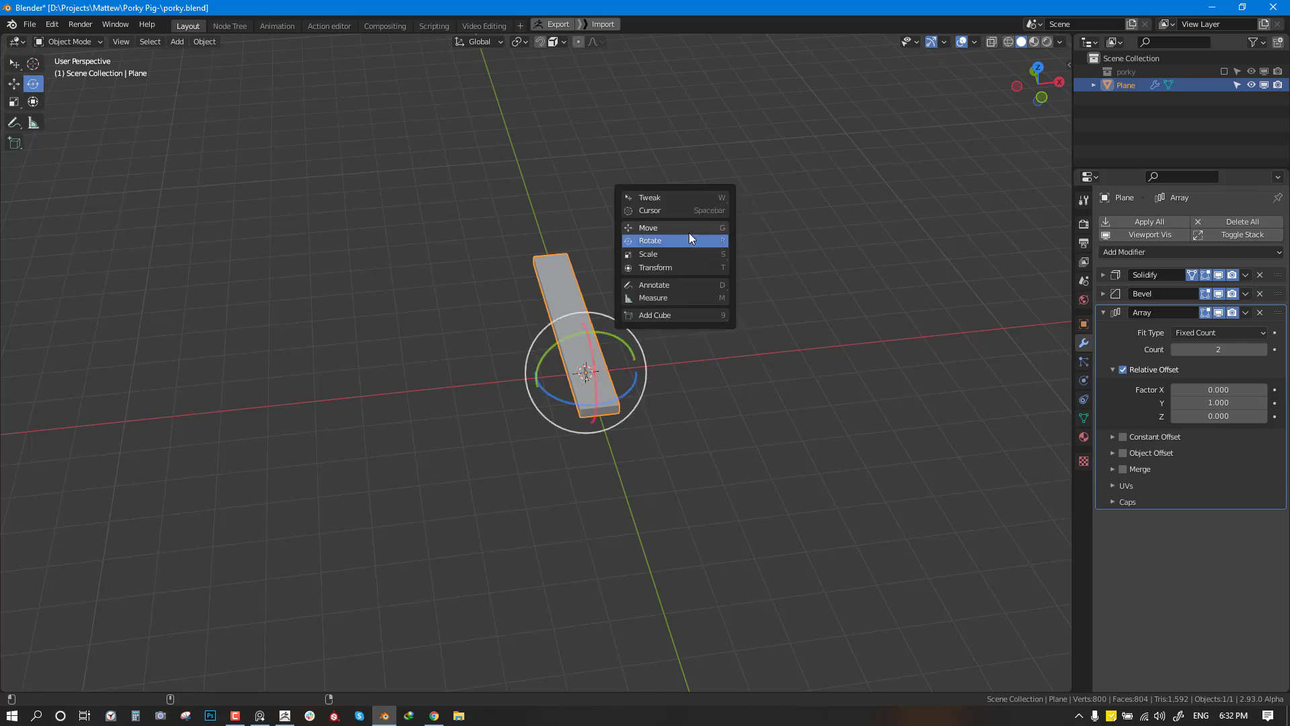
{"action": "left_click", "coordinate": [687, 228]}
Step: Examine the two arrayed planks and the bevelled seam between them from several angles
{"action": "middle_click_drag", "start_coordinate": [687, 234], "coordinate": [626, 341]}
{"action": "scroll", "coordinate": [624, 341], "scroll_direction": "up", "scroll_amount": 3}
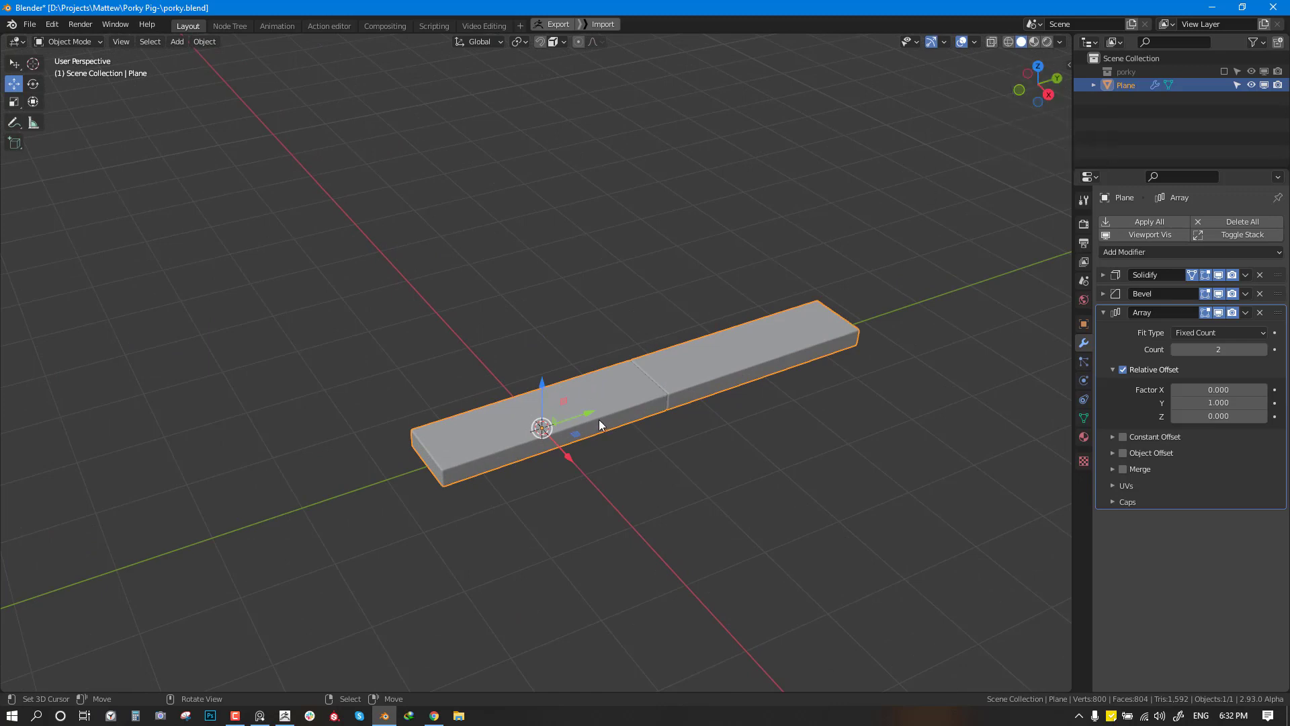
{"action": "middle_click_drag", "start_coordinate": [464, 398], "coordinate": [445, 356]}
{"action": "middle_click_drag", "start_coordinate": [518, 323], "coordinate": [568, 348]}
{"action": "left_click", "coordinate": [683, 396]}
{"action": "scroll", "coordinate": [683, 405], "scroll_direction": "up", "scroll_amount": 2}
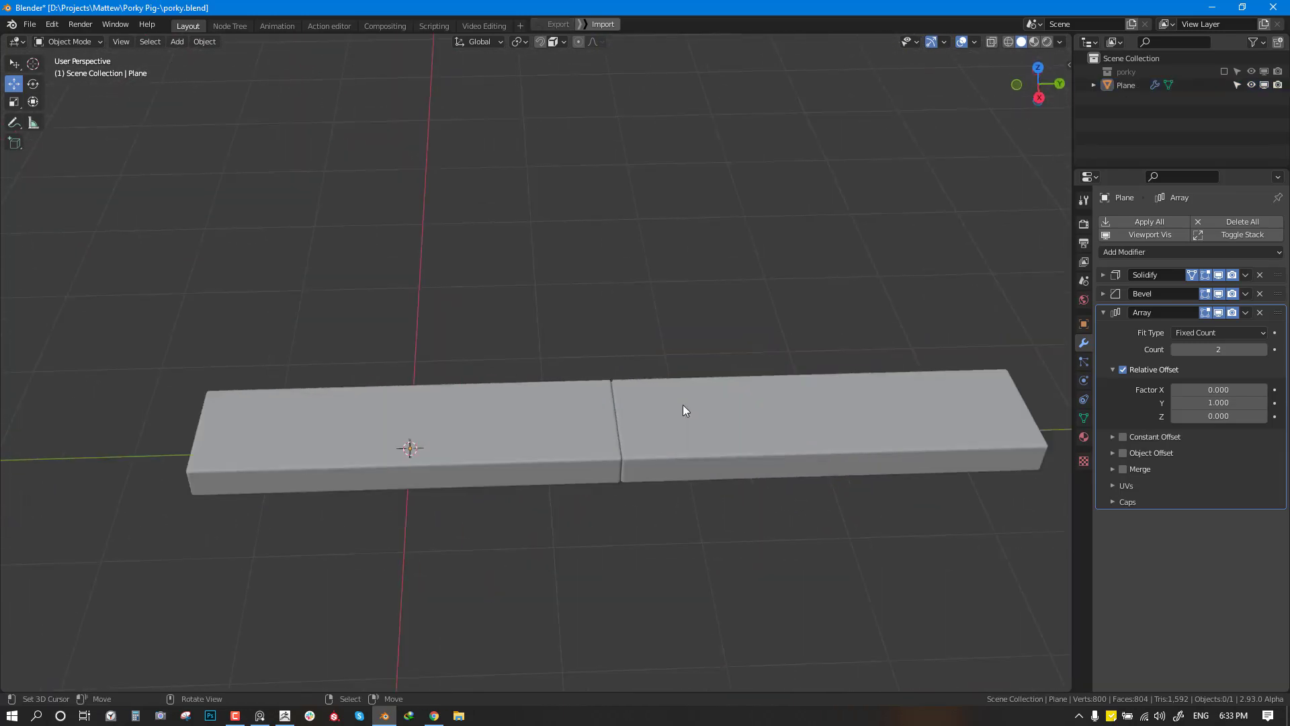
{"action": "middle_click_drag", "start_coordinate": [649, 391], "coordinate": [840, 416]}
{"action": "middle_click_drag", "start_coordinate": [659, 438], "coordinate": [595, 434]}
{"action": "scroll", "coordinate": [691, 441], "scroll_direction": "down", "scroll_amount": 3}
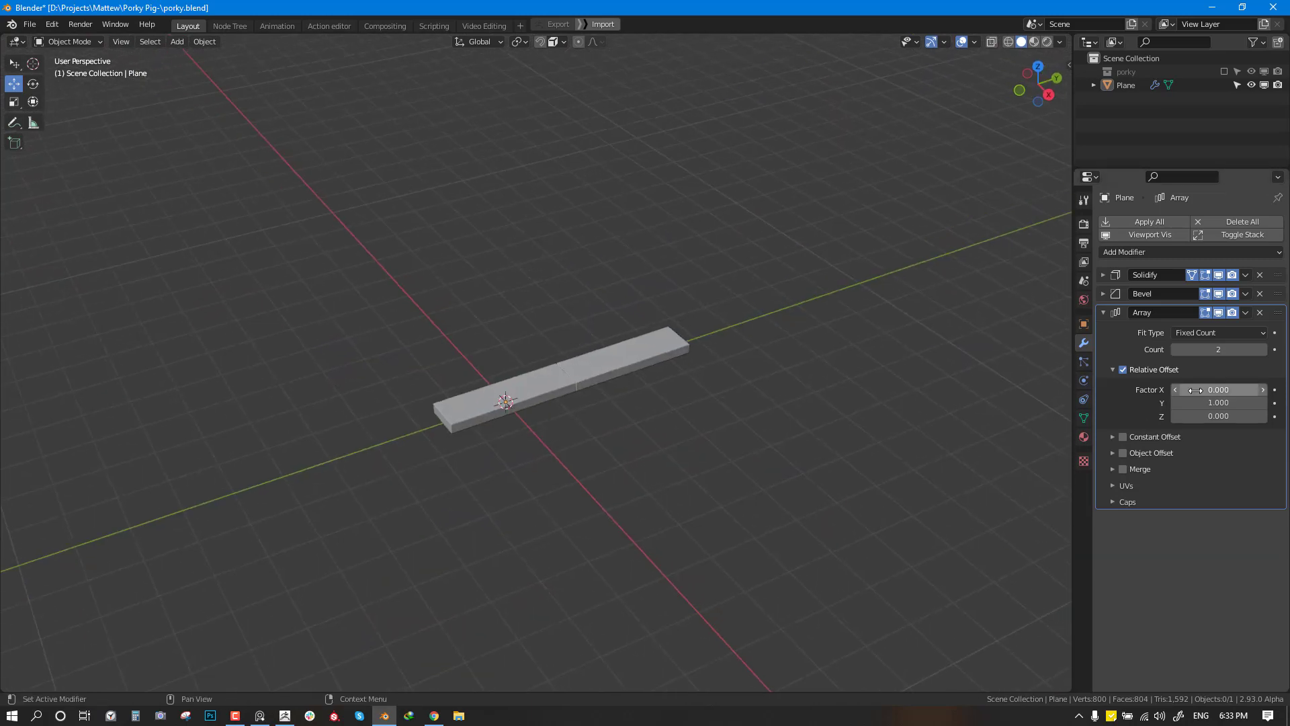
Step: Set the plank array's count to 3
{"action": "left_click", "coordinate": [1274, 349]}
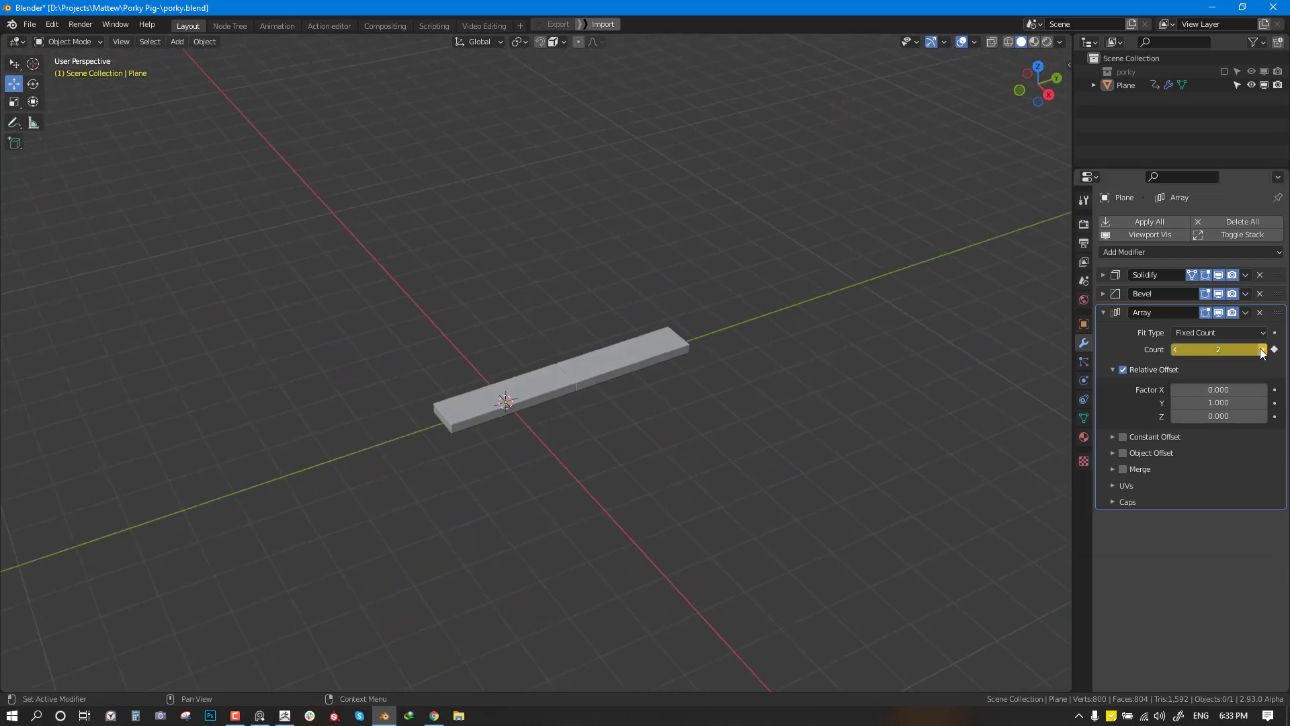
{"action": "left_click", "coordinate": [1275, 349]}
{"action": "left_click", "coordinate": [1263, 350]}
{"action": "middle_click_drag", "start_coordinate": [591, 357], "coordinate": [574, 482]}
{"action": "left_click", "coordinate": [574, 385]}
{"action": "left_click", "coordinate": [639, 522]}
{"action": "left_click", "coordinate": [526, 414]}
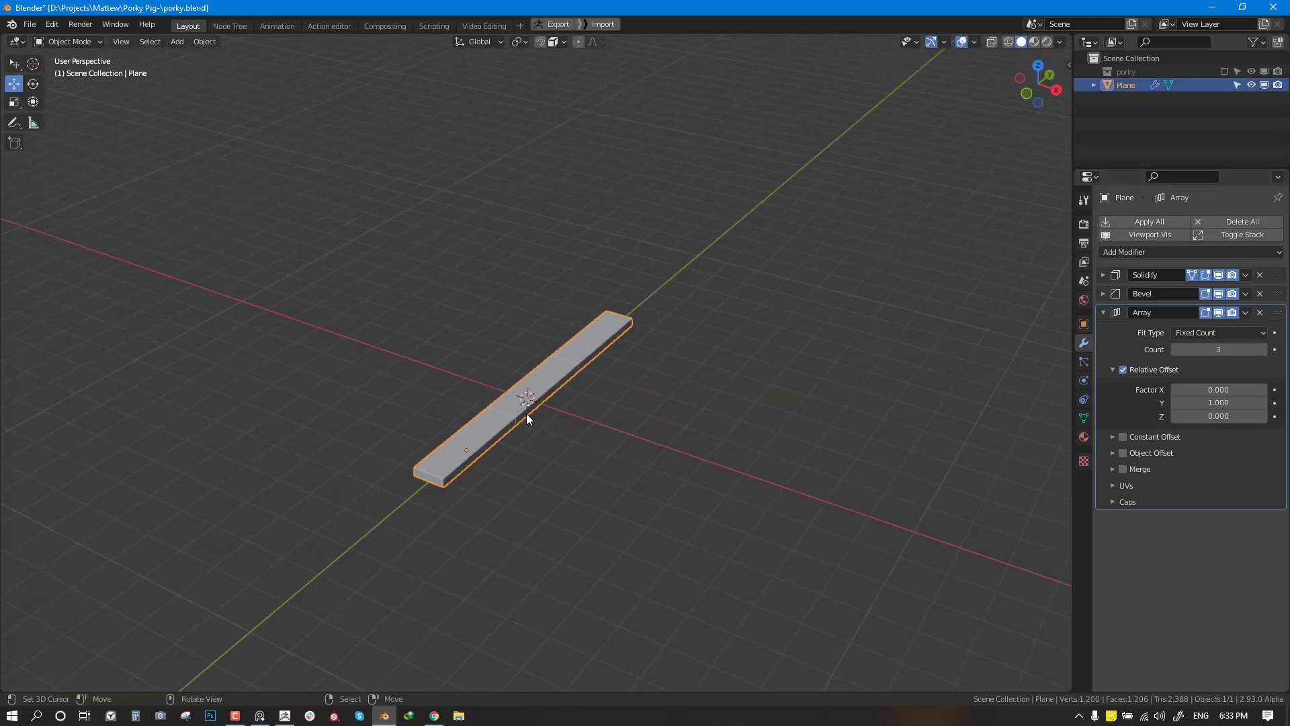
Step: Set the plank array's relative Y offset factor to 1.010 to leave small gaps between the planks
{"action": "scroll", "coordinate": [527, 417], "scroll_direction": "up", "scroll_amount": 2}
{"action": "middle_click_drag", "start_coordinate": [527, 417], "coordinate": [712, 403]}
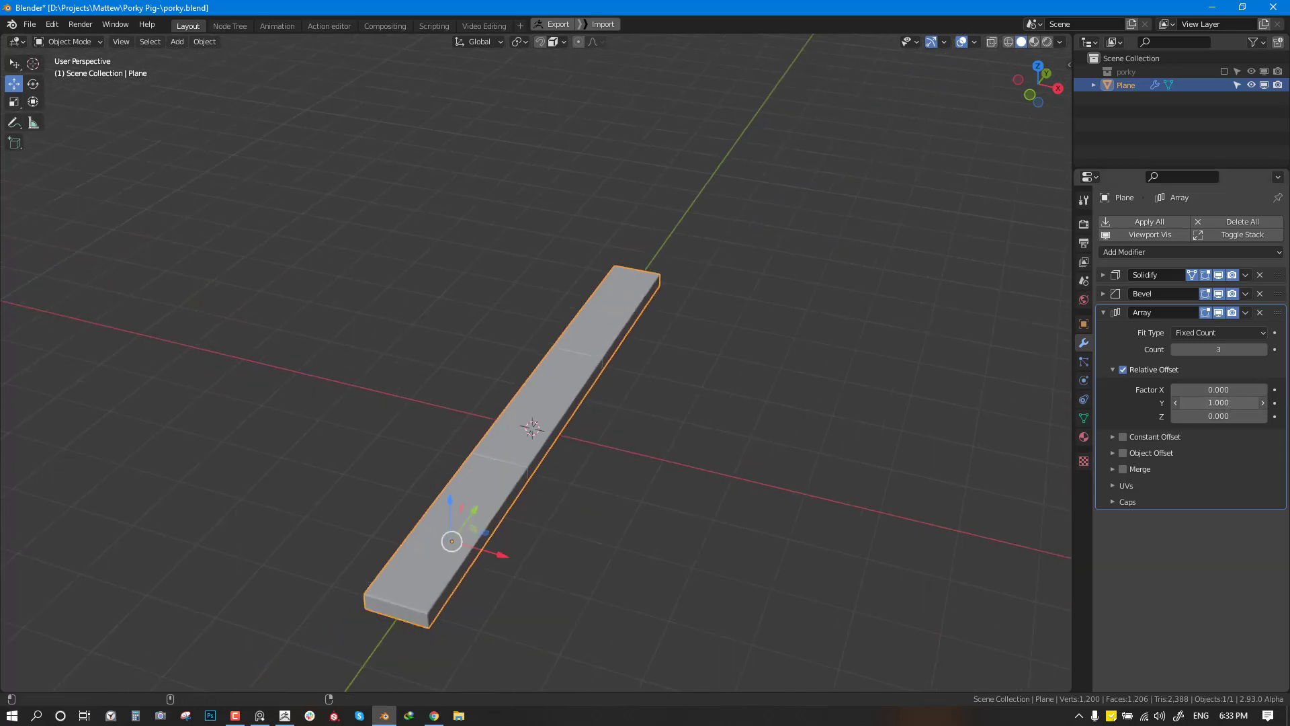
{"action": "mouse_move", "coordinate": [1218, 403]}
{"action": "left_mouse_down"}
{"action": "mouse_move", "coordinate": [1243, 402]}
{"action": "mouse_move", "coordinate": [1215, 403]}
{"action": "left_mouse_up"}
{"action": "left_click", "coordinate": [586, 399]}
{"action": "middle_click_drag", "start_coordinate": [586, 399], "coordinate": [632, 388]}
Step: Add a second Array modifier that repeats the plank row side by side along X
{"action": "left_click", "coordinate": [1104, 312]}
{"action": "left_click", "coordinate": [1131, 252]}
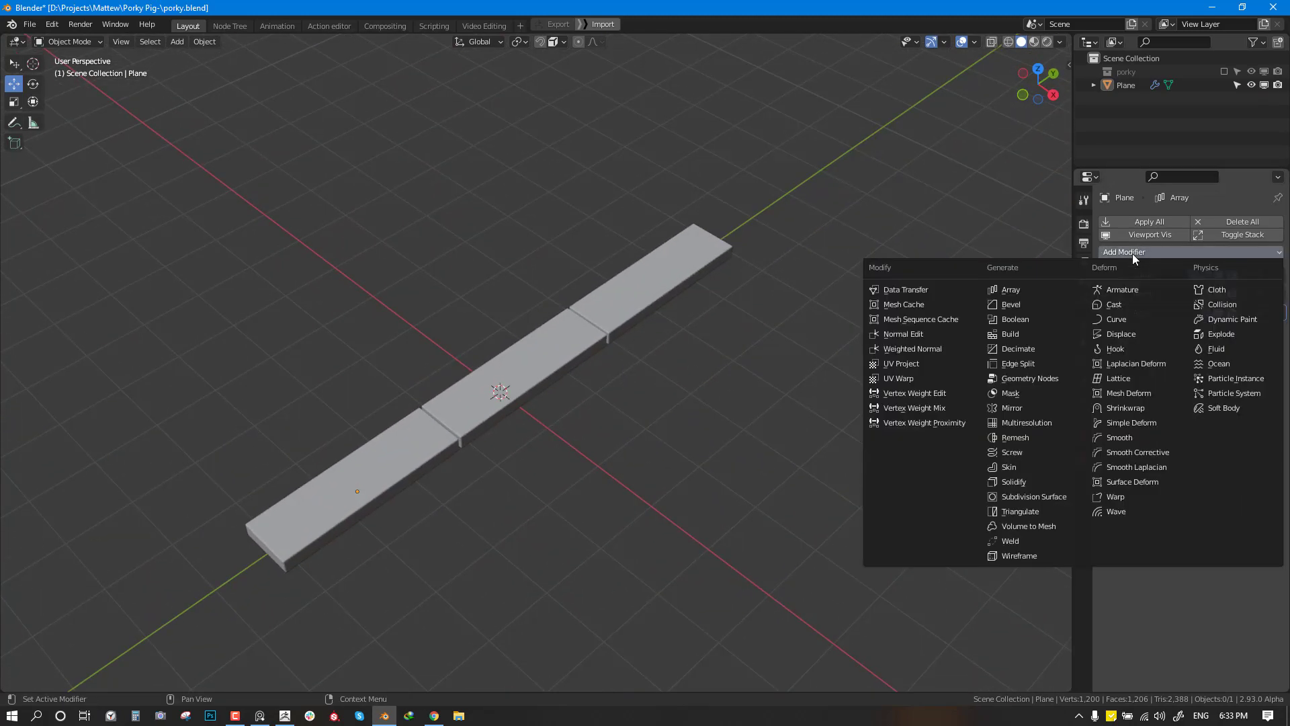
{"action": "left_click", "coordinate": [1034, 289]}
{"action": "mouse_move", "coordinate": [772, 383]}
{"action": "middle_mouse_down"}
{"action": "mouse_move", "coordinate": [692, 405]}
{"action": "mouse_move", "coordinate": [780, 393]}
{"action": "middle_mouse_up"}
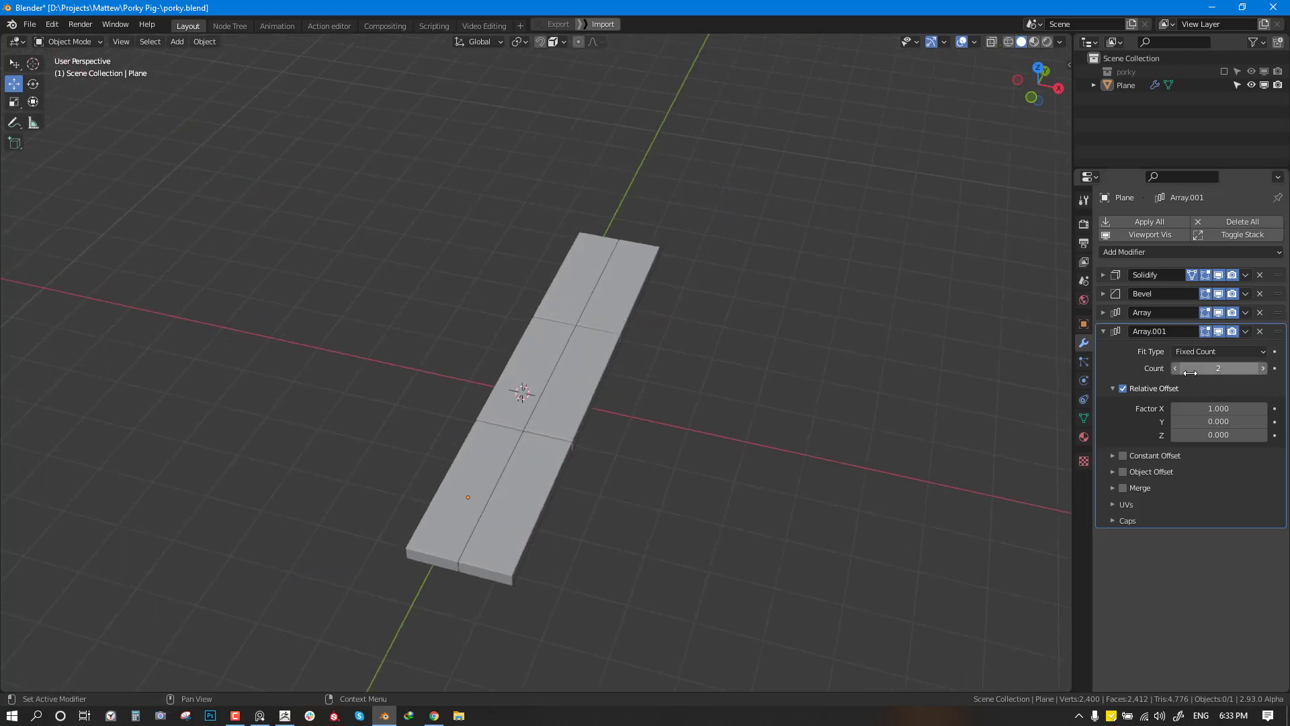
{"action": "left_click_drag", "start_coordinate": [1214, 373], "coordinate": [1230, 374]}
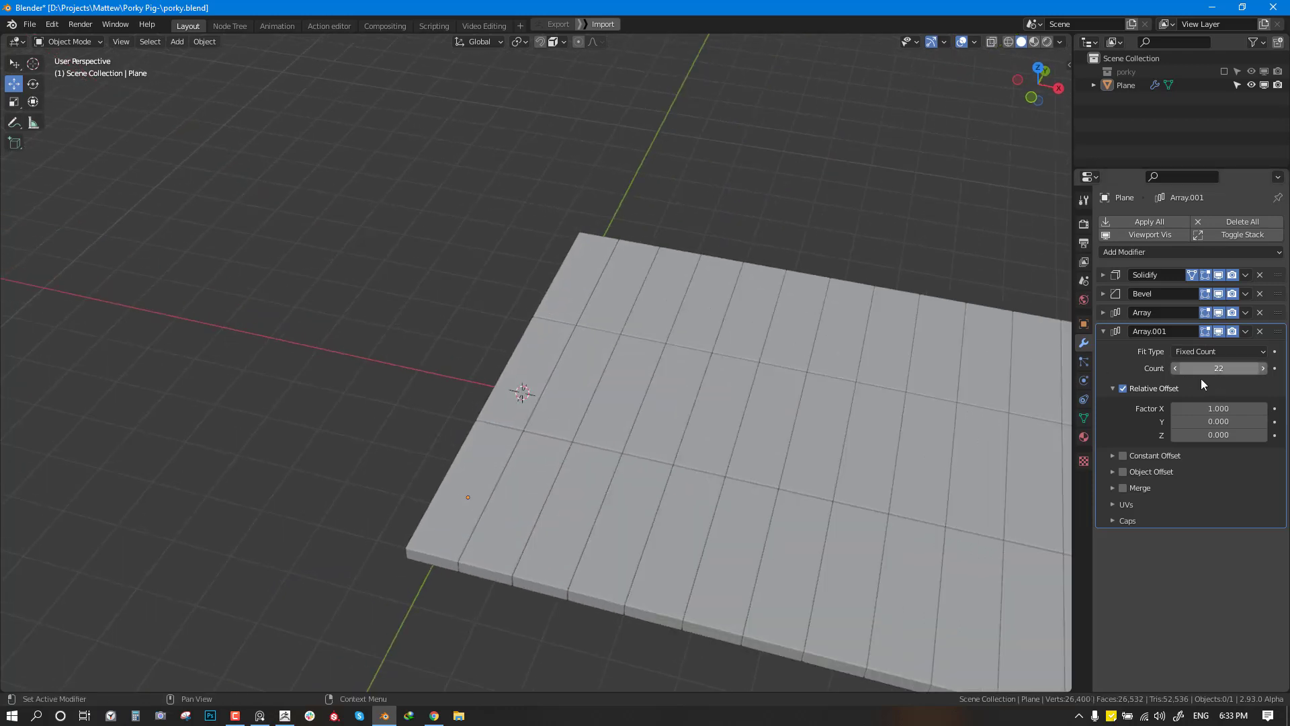
{"action": "key", "text": "ctrl+z"}
Step: Set the second array's relative Y offset factor to 0.05 to stagger the neighbouring plank rows
{"action": "left_click_drag", "start_coordinate": [1222, 421], "coordinate": [1234, 422]}
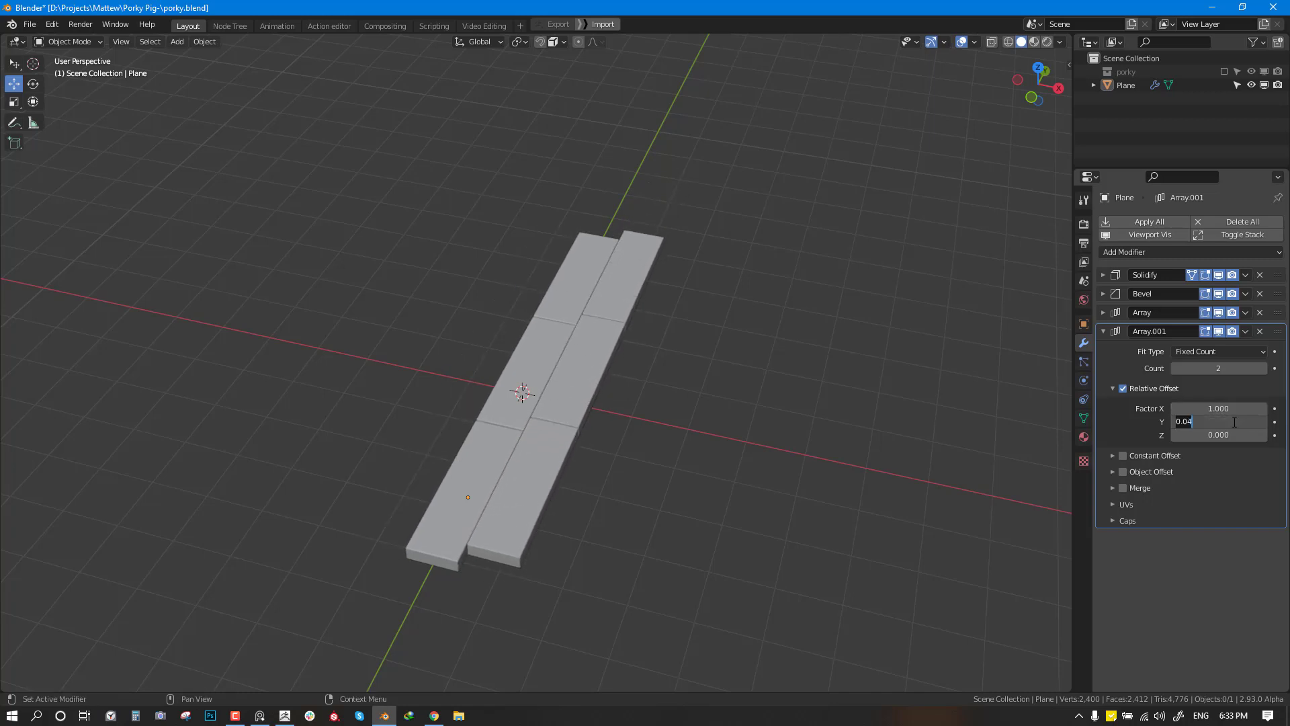
{"action": "type", "text": ".5"}
{"action": "key", "text": "Return"}
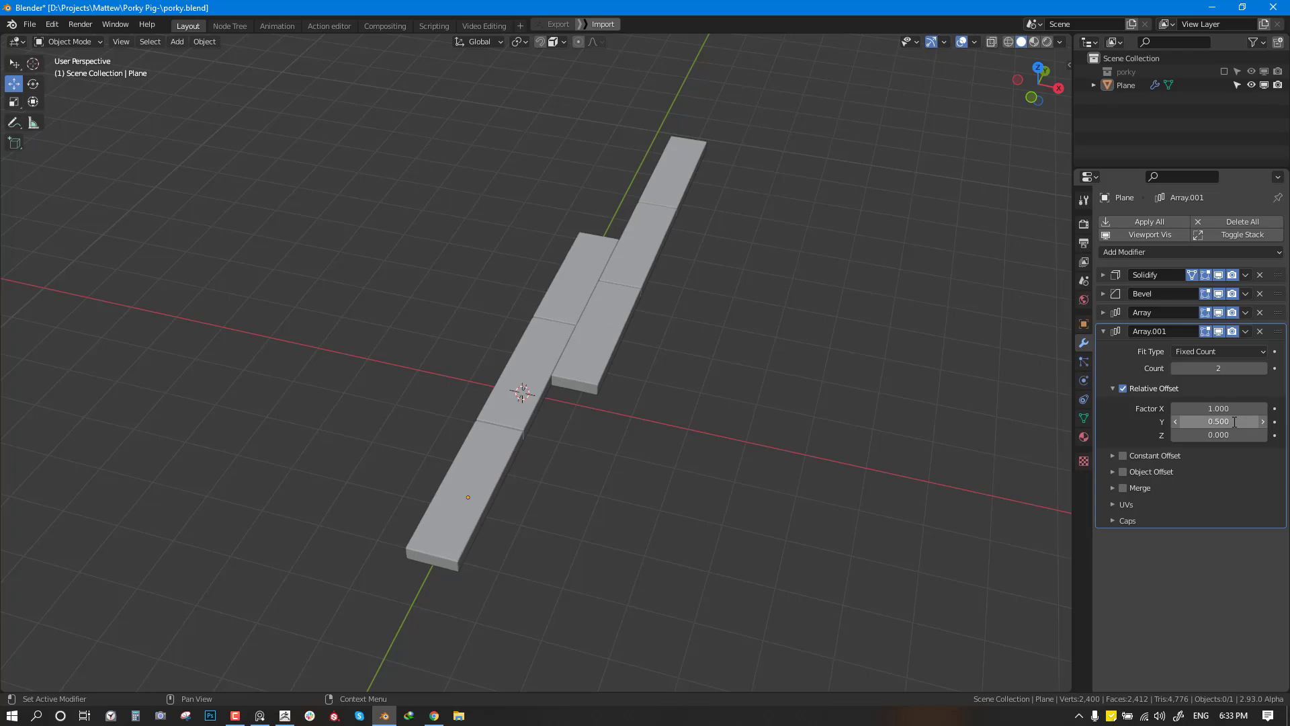
{"action": "type", "text": ".05"}
{"action": "key", "text": "Return"}
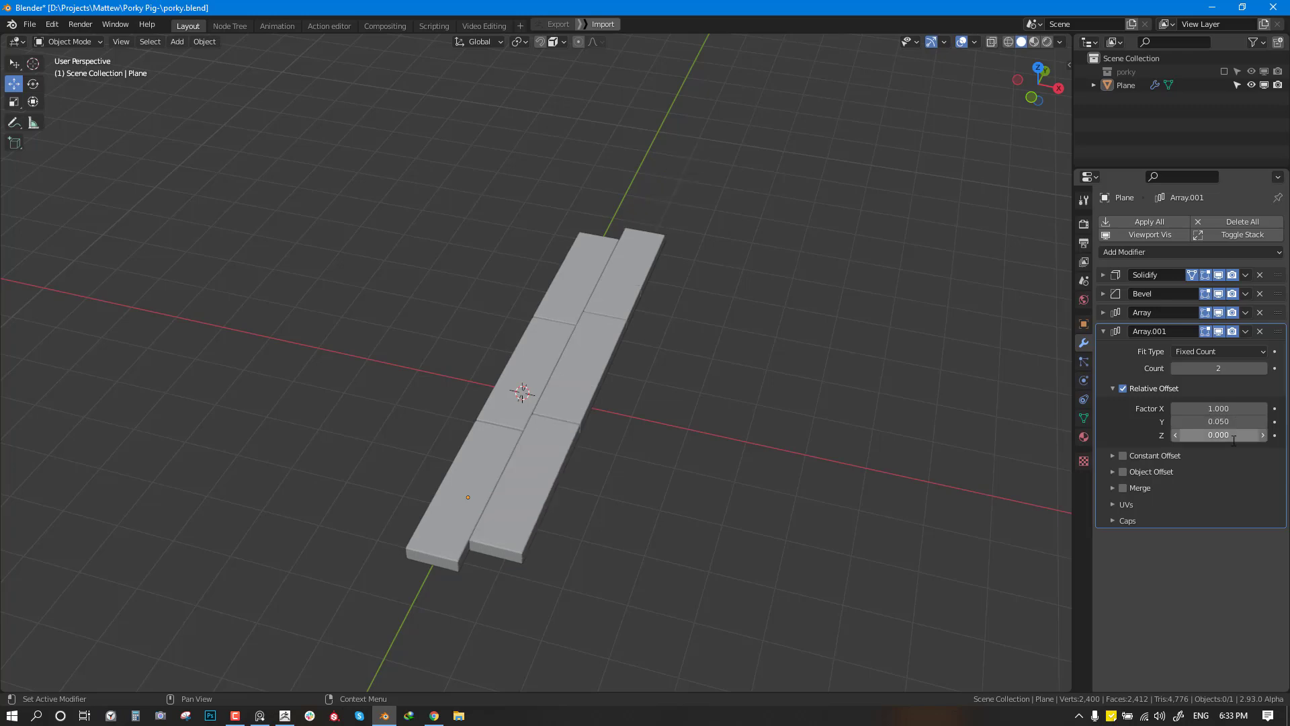
{"action": "middle_click_drag", "start_coordinate": [712, 403], "coordinate": [873, 430]}
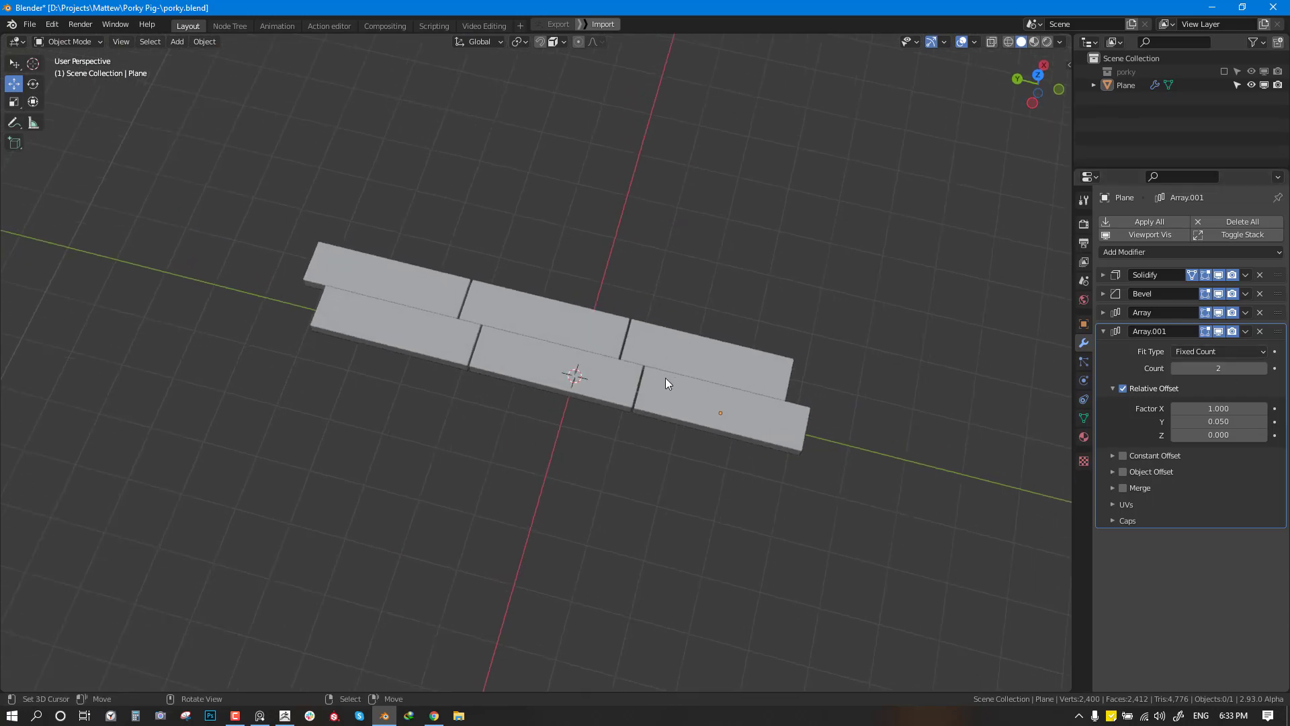
{"action": "mouse_move", "coordinate": [666, 378]}
{"action": "middle_mouse_down"}
{"action": "mouse_move", "coordinate": [609, 333]}
{"action": "mouse_move", "coordinate": [786, 394]}
{"action": "mouse_move", "coordinate": [671, 384]}
{"action": "middle_mouse_up"}
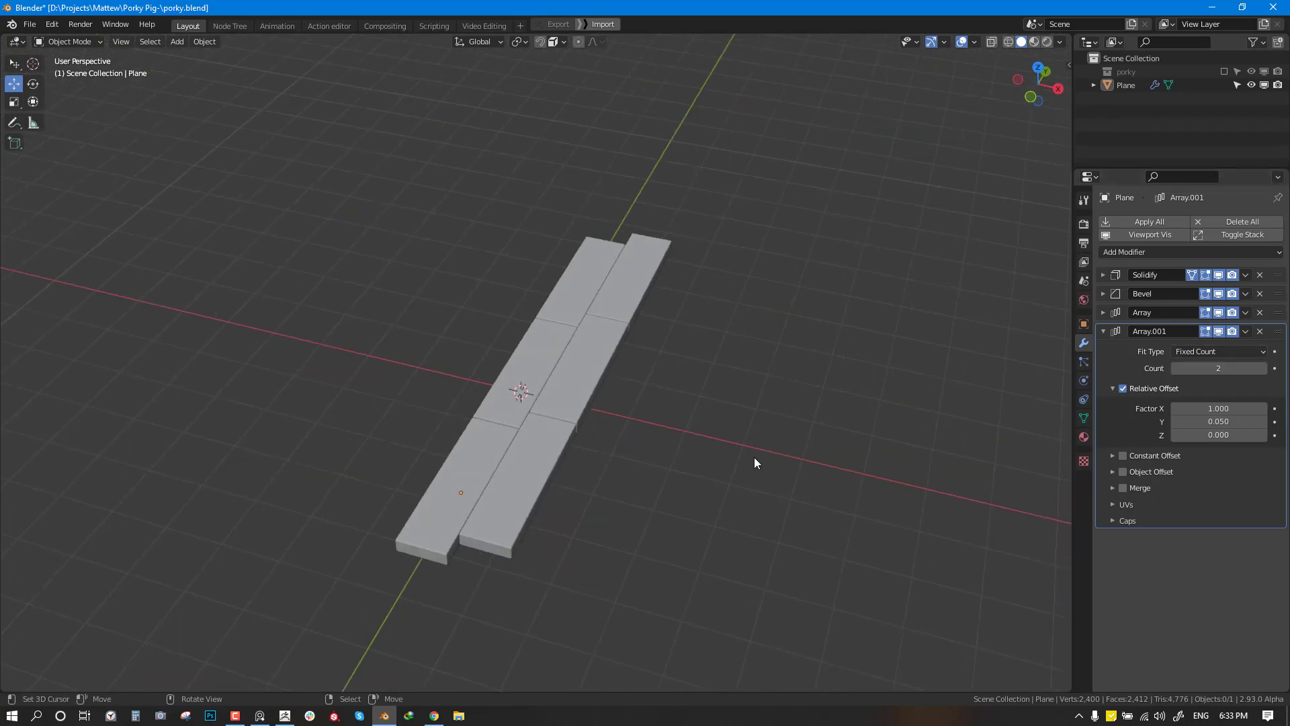
Step: Raise the second array's count to 9 to widen the plank floor
{"action": "middle_click_drag", "start_coordinate": [754, 462], "coordinate": [889, 397]}
{"action": "left_click", "coordinate": [1259, 369]}
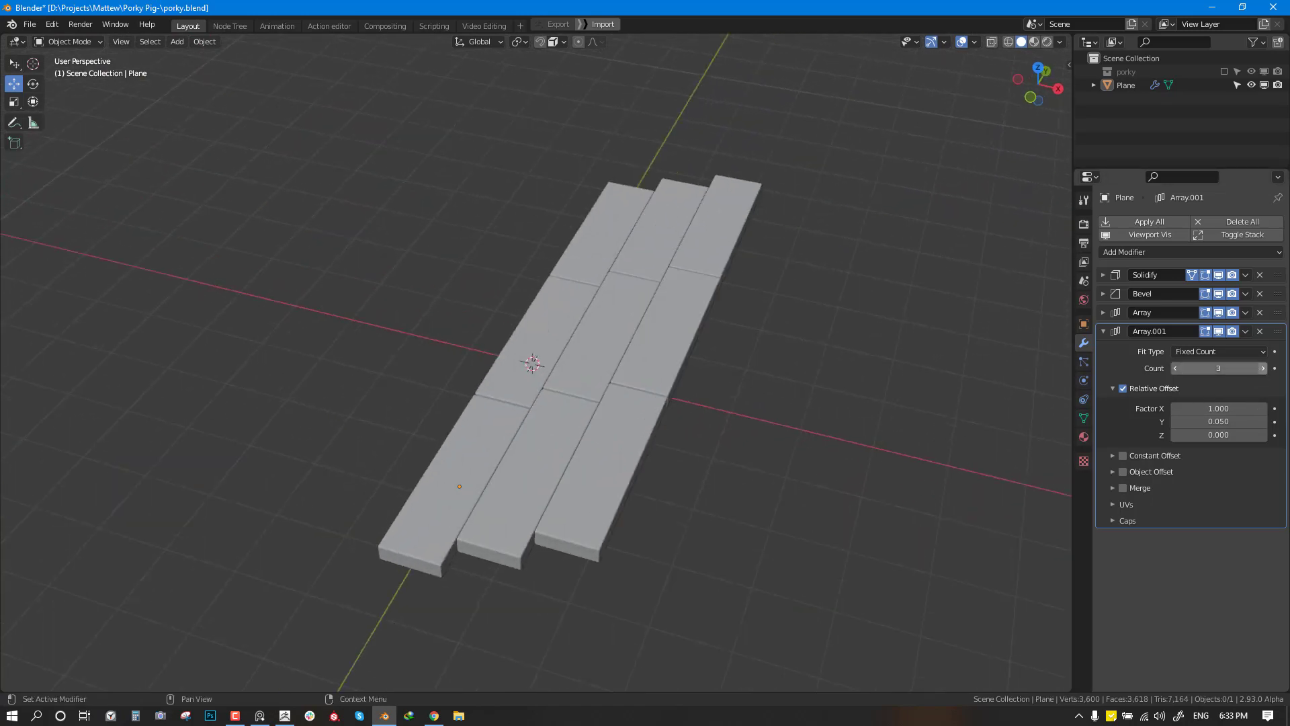
{"action": "left_click", "coordinate": [1259, 368]}
{"action": "left_click", "coordinate": [1260, 368]}
{"action": "left_click", "coordinate": [1260, 368]}
{"action": "middle_click_drag", "start_coordinate": [686, 395], "coordinate": [840, 393]}
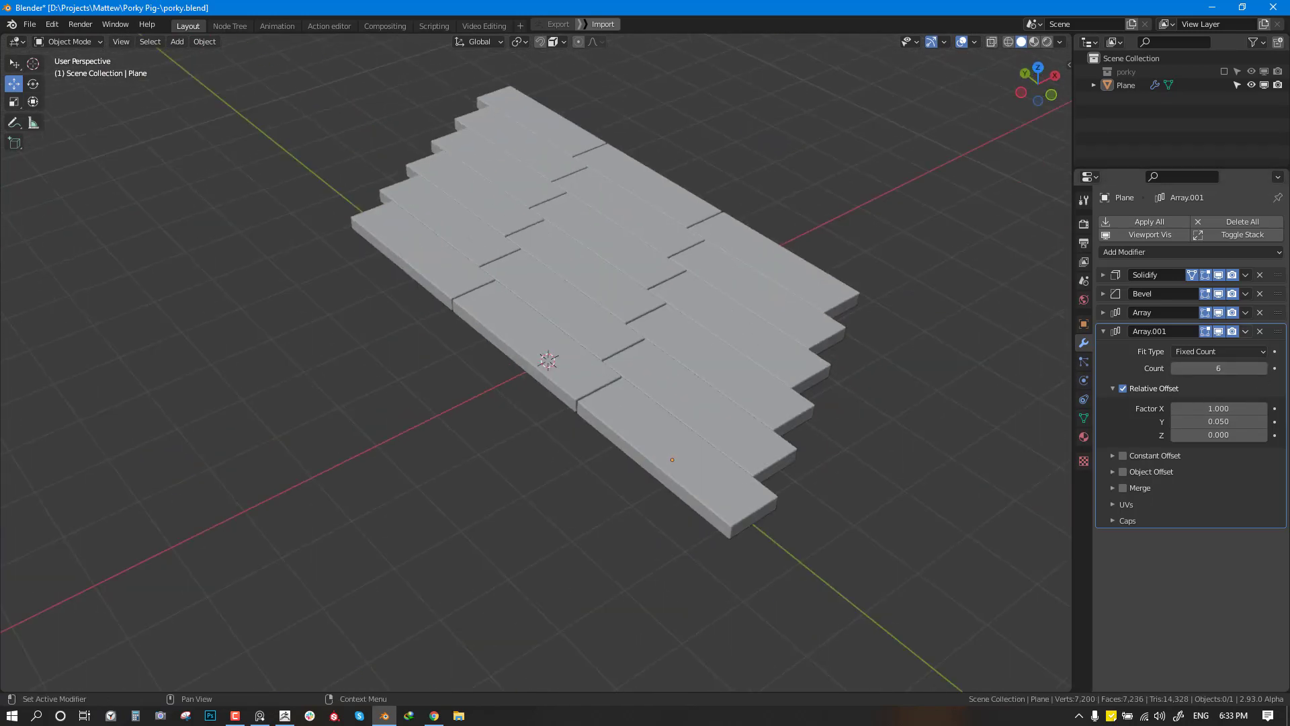
{"action": "left_click", "coordinate": [1263, 368]}
{"action": "left_click", "coordinate": [1262, 368]}
{"action": "left_click", "coordinate": [1262, 369]}
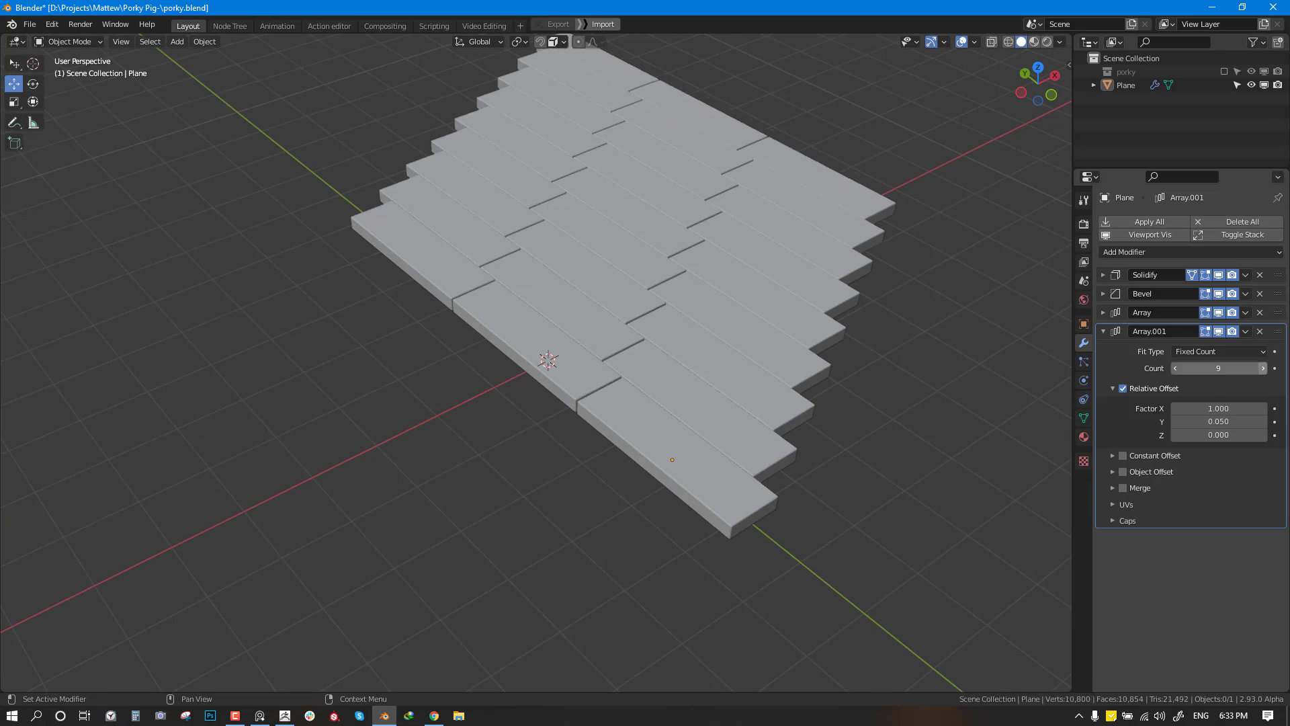
Step: Add a mesh circle at the world origin from the top view and scale it up as the round stage outline
{"action": "middle_click_drag", "start_coordinate": [918, 397], "coordinate": [873, 406]}
{"action": "key", "text": "KP_7"}
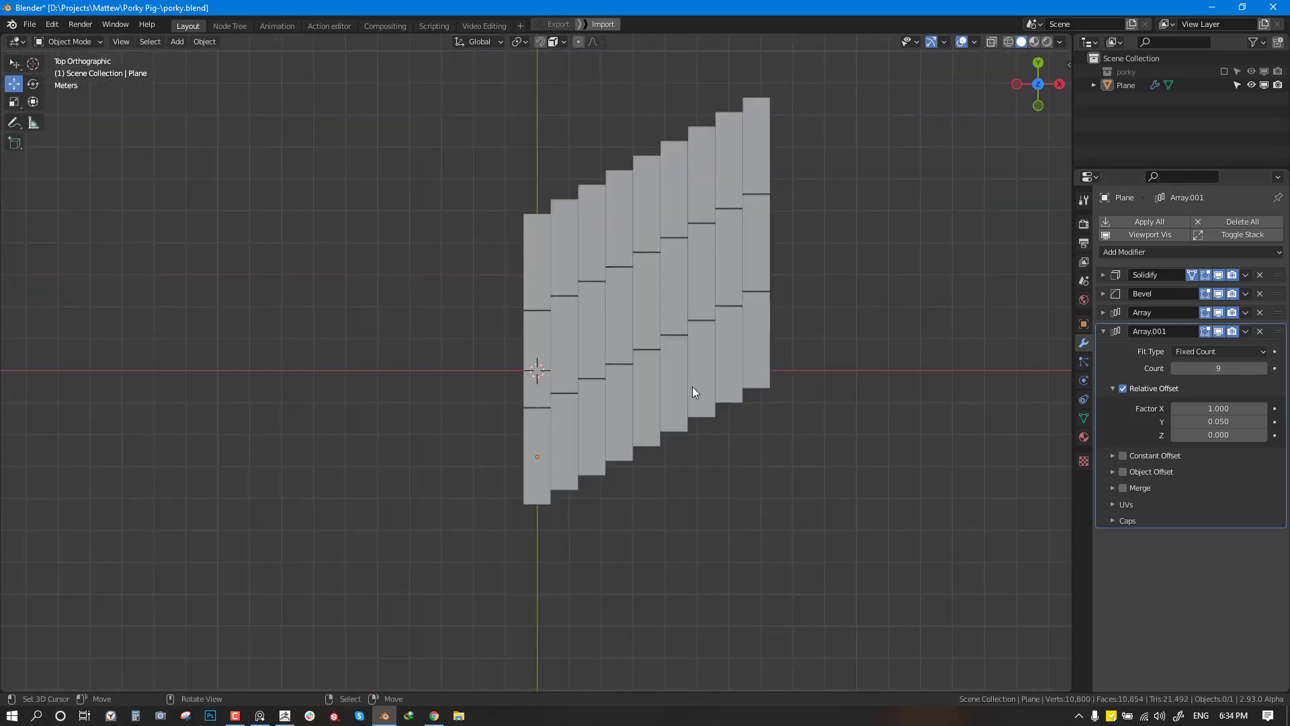
{"action": "left_click", "coordinate": [672, 306]}
{"action": "key", "text": "shift+a"}
{"action": "mouse_move", "coordinate": [759, 212]}
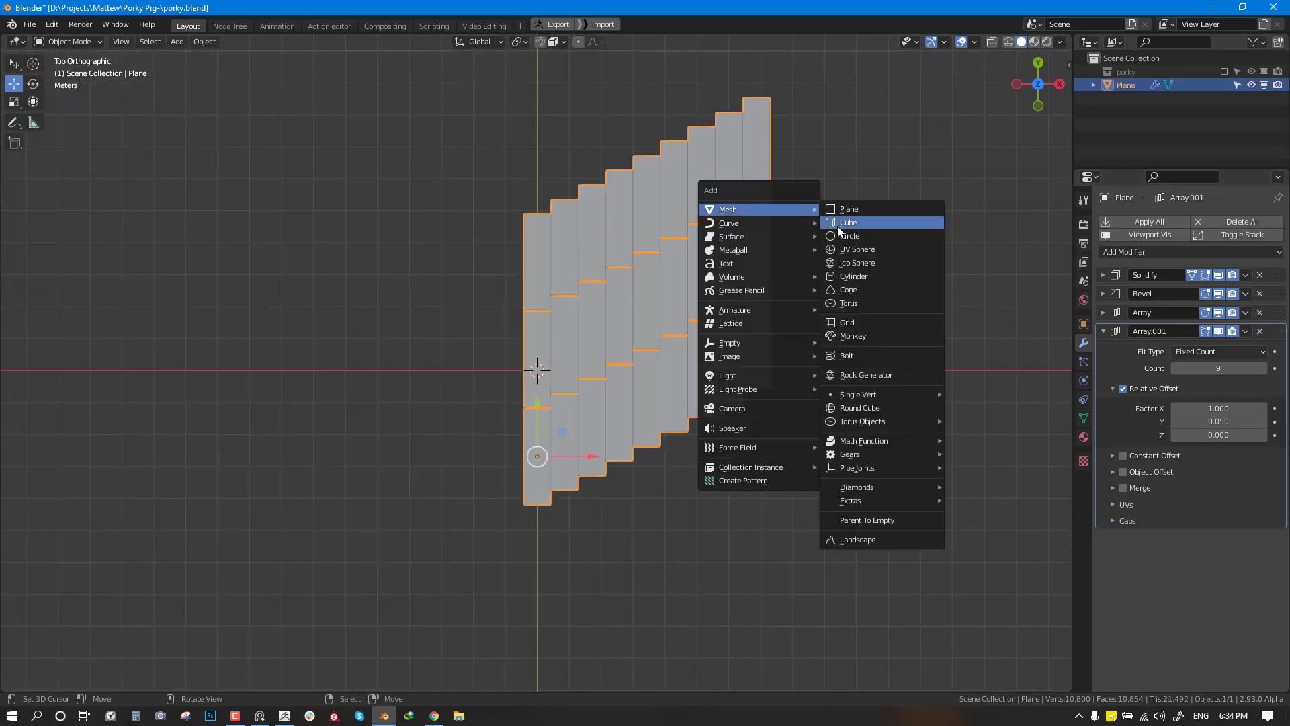
{"action": "left_click", "coordinate": [842, 236]}
{"action": "key", "text": "s"}
{"action": "left_click", "coordinate": [964, 474]}
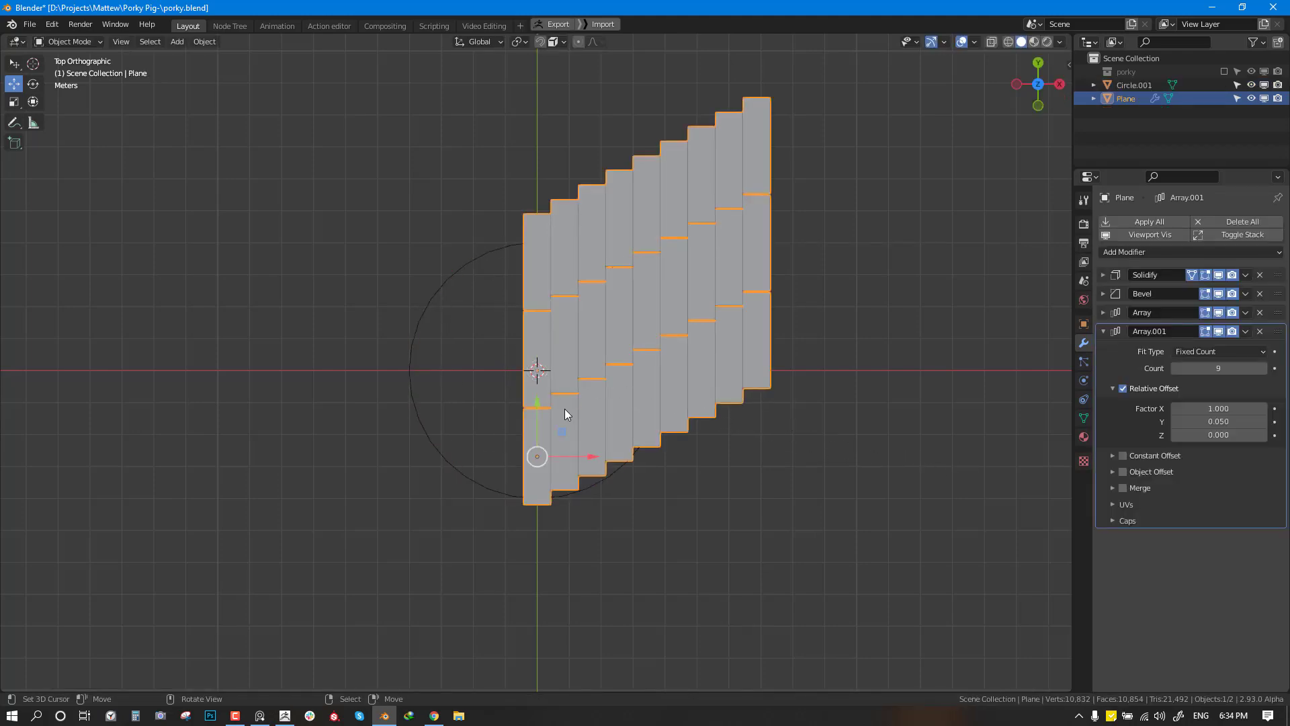
Step: Move the plank floor over the circle, about -3.28 m in X and -1.09 m in Y, and display the scene in wireframe
{"action": "key", "text": "g"}
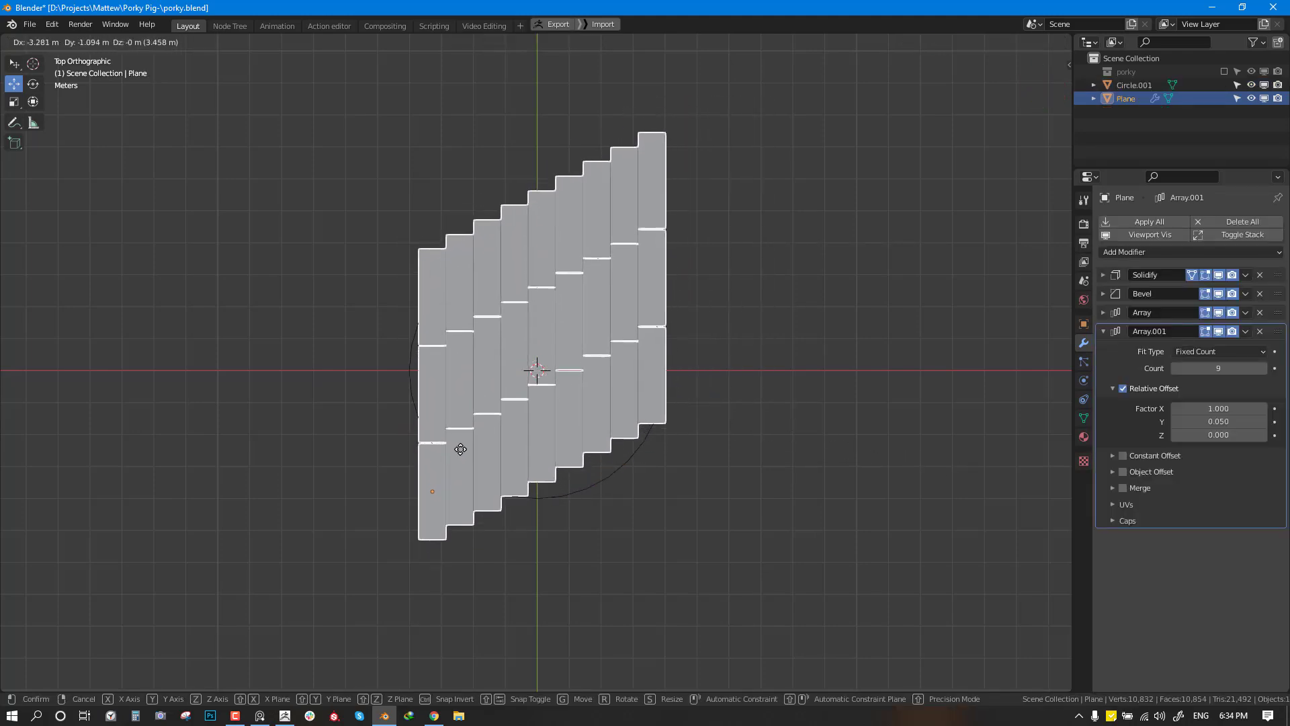
{"action": "left_click", "coordinate": [460, 449]}
{"action": "mouse_move", "coordinate": [461, 446]}
{"action": "middle_mouse_down"}
{"action": "mouse_move", "coordinate": [526, 445]}
{"action": "mouse_move", "coordinate": [489, 377]}
{"action": "mouse_move", "coordinate": [544, 382]}
{"action": "mouse_move", "coordinate": [526, 393]}
{"action": "mouse_move", "coordinate": [432, 373]}
{"action": "mouse_move", "coordinate": [590, 377]}
{"action": "mouse_move", "coordinate": [846, 347]}
{"action": "mouse_move", "coordinate": [594, 359]}
{"action": "mouse_move", "coordinate": [696, 359]}
{"action": "mouse_move", "coordinate": [675, 444]}
{"action": "middle_mouse_up"}
{"action": "key", "text": "shift+z"}
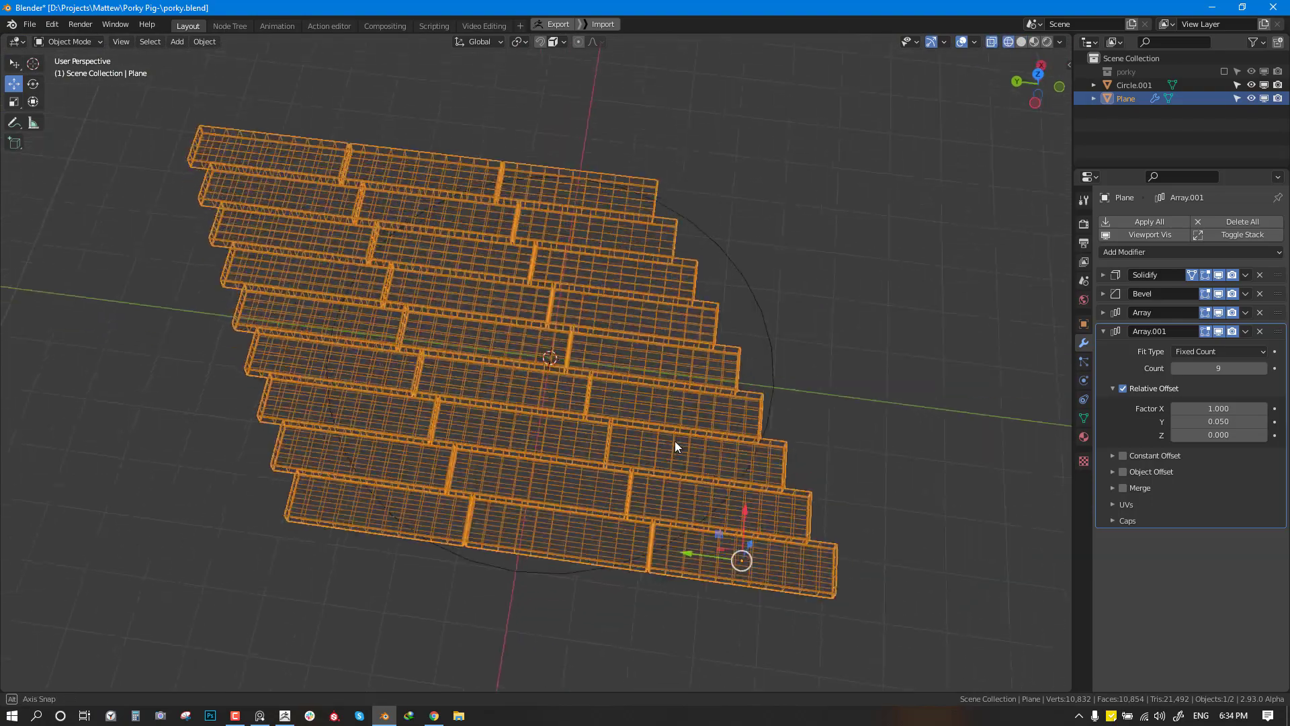
Step: Shift the plank floor further within the ground plane to centre it over the circle
{"action": "left_click", "coordinate": [793, 367]}
{"action": "left_click", "coordinate": [555, 422]}
{"action": "scroll", "coordinate": [555, 421], "scroll_direction": "down", "scroll_amount": 3}
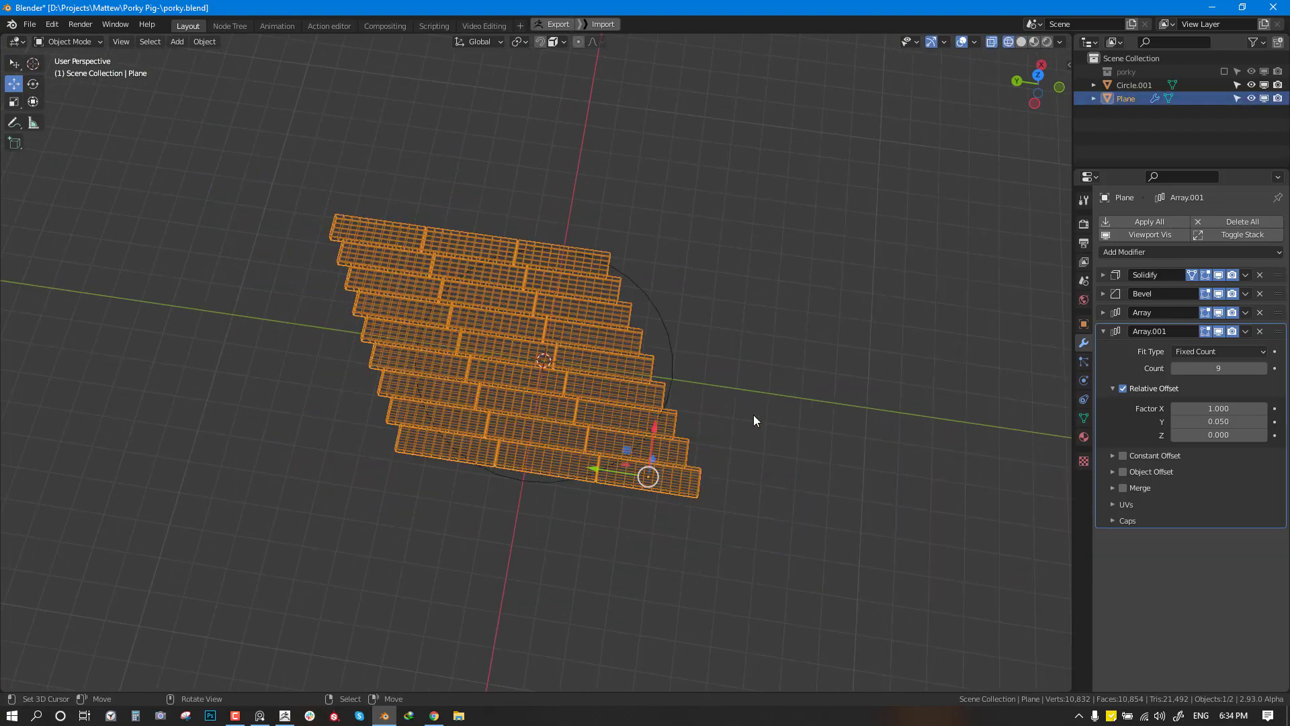
{"action": "middle_click_drag", "start_coordinate": [753, 420], "coordinate": [575, 509]}
{"action": "left_click_drag", "start_coordinate": [551, 493], "coordinate": [566, 525]}
{"action": "middle_click_drag", "start_coordinate": [566, 526], "coordinate": [585, 452]}
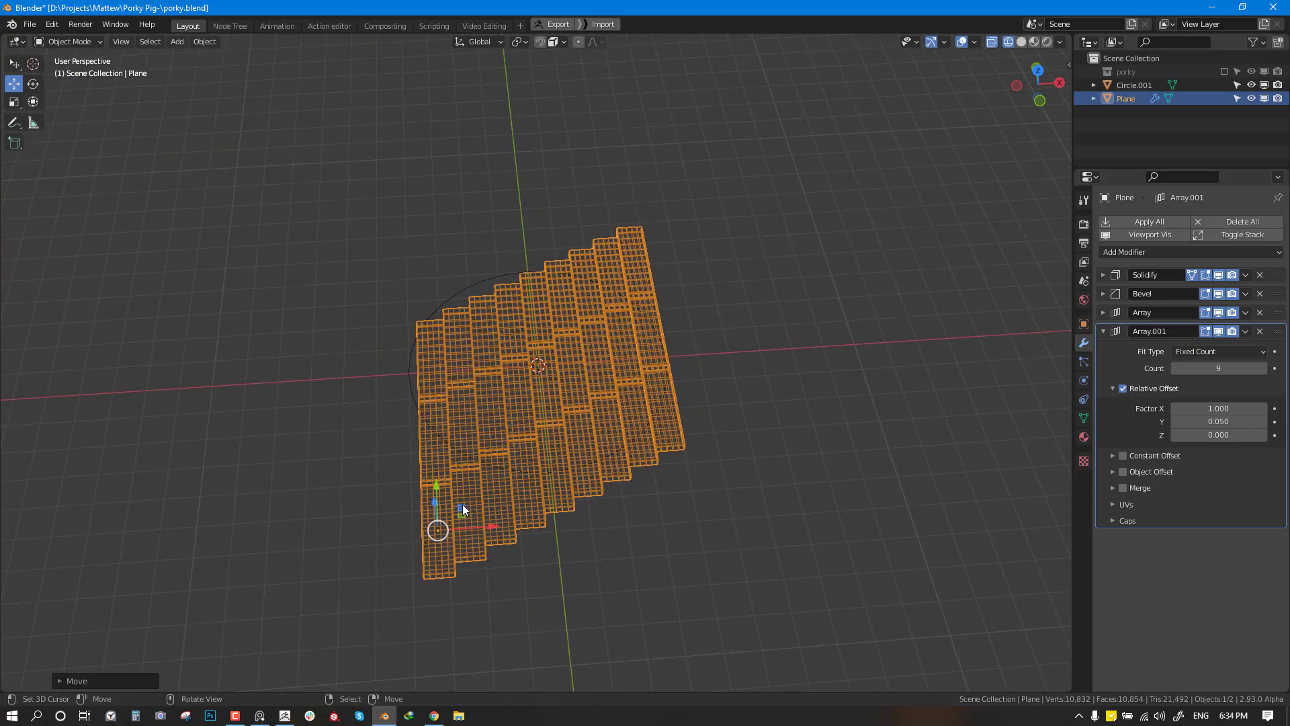
{"action": "left_click_drag", "start_coordinate": [463, 504], "coordinate": [440, 505]}
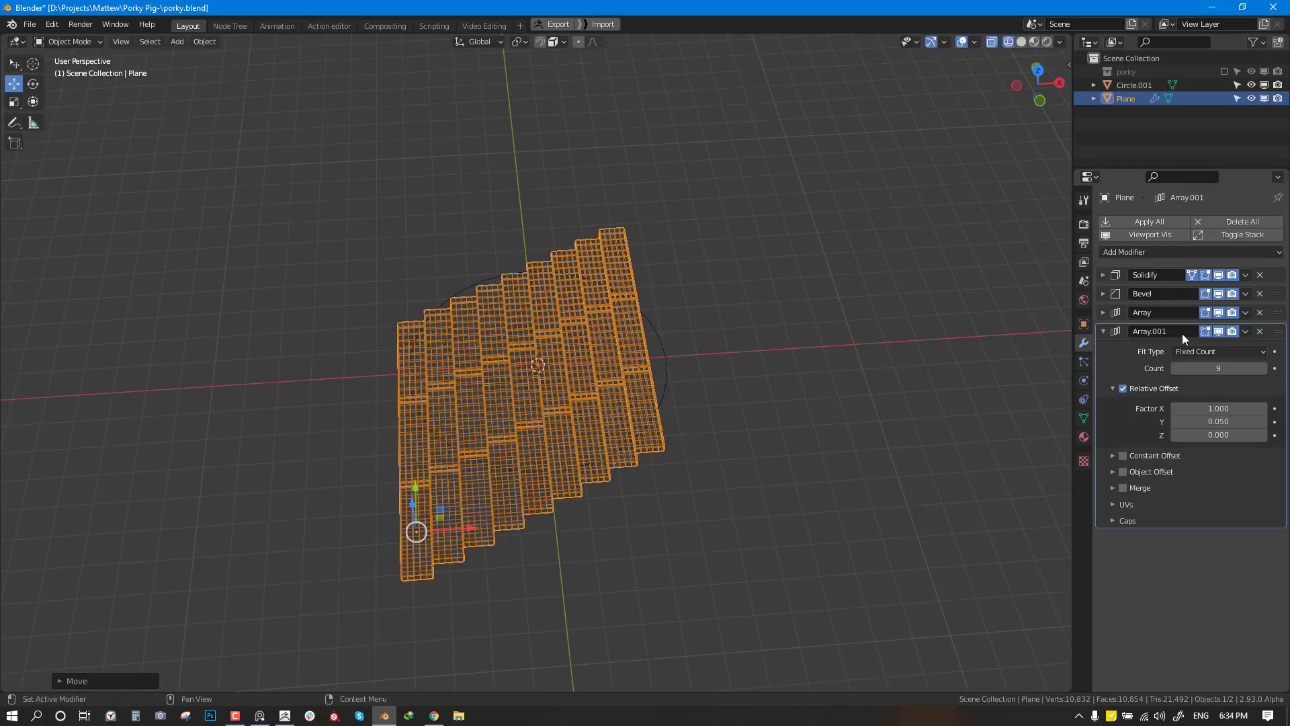
Step: Raise the second array's count to 10 to add another plank row
{"action": "left_click", "coordinate": [1108, 315]}
{"action": "mouse_move", "coordinate": [1230, 402]}
{"action": "left_mouse_down"}
{"action": "mouse_move", "coordinate": [1243, 402]}
{"action": "mouse_move", "coordinate": [1230, 402]}
{"action": "left_mouse_up"}
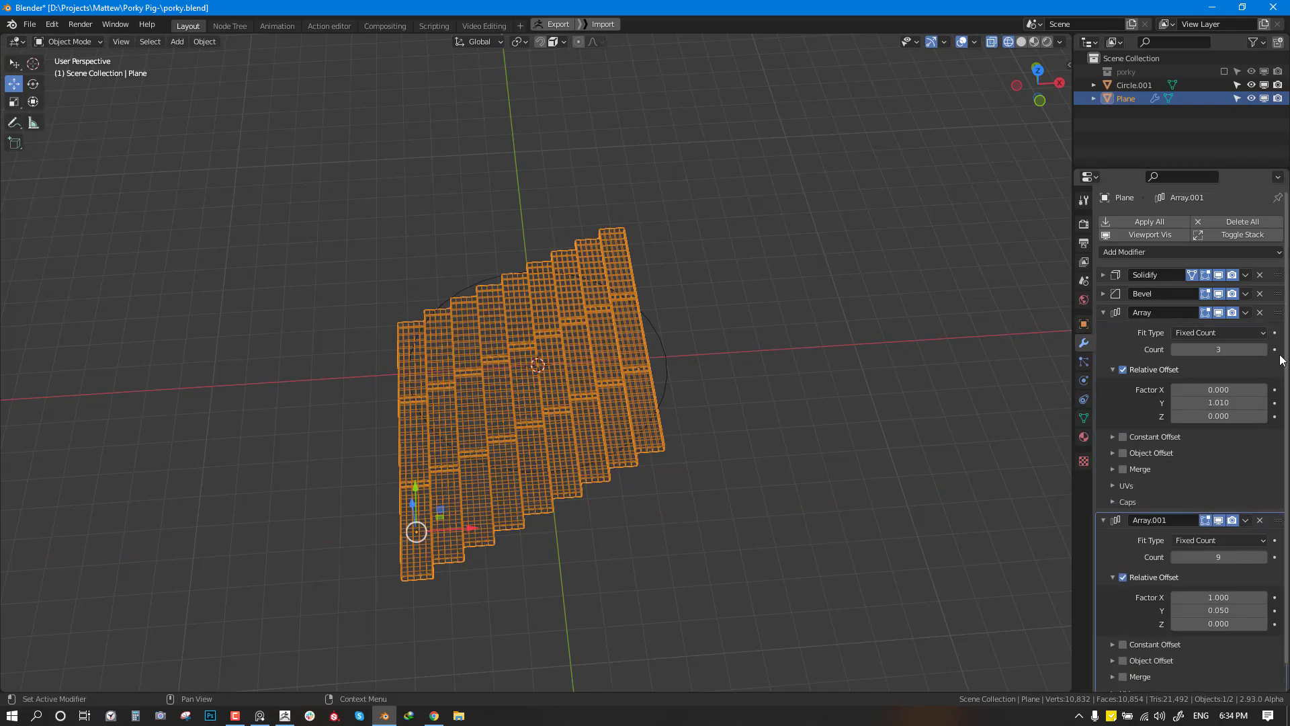
{"action": "left_click", "coordinate": [1268, 313]}
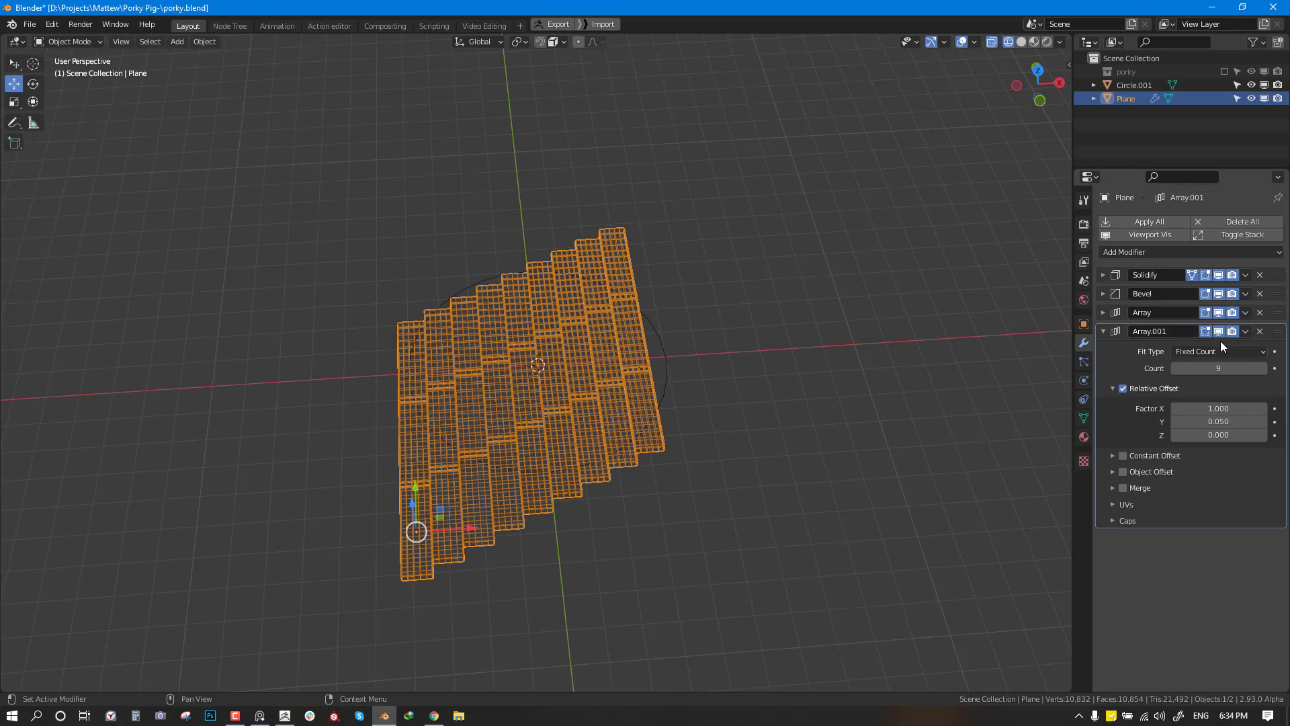
{"action": "left_click", "coordinate": [1262, 368]}
{"action": "left_click", "coordinate": [659, 369]}
{"action": "middle_click_drag", "start_coordinate": [658, 370], "coordinate": [807, 369]}
{"action": "left_click", "coordinate": [1129, 334]}
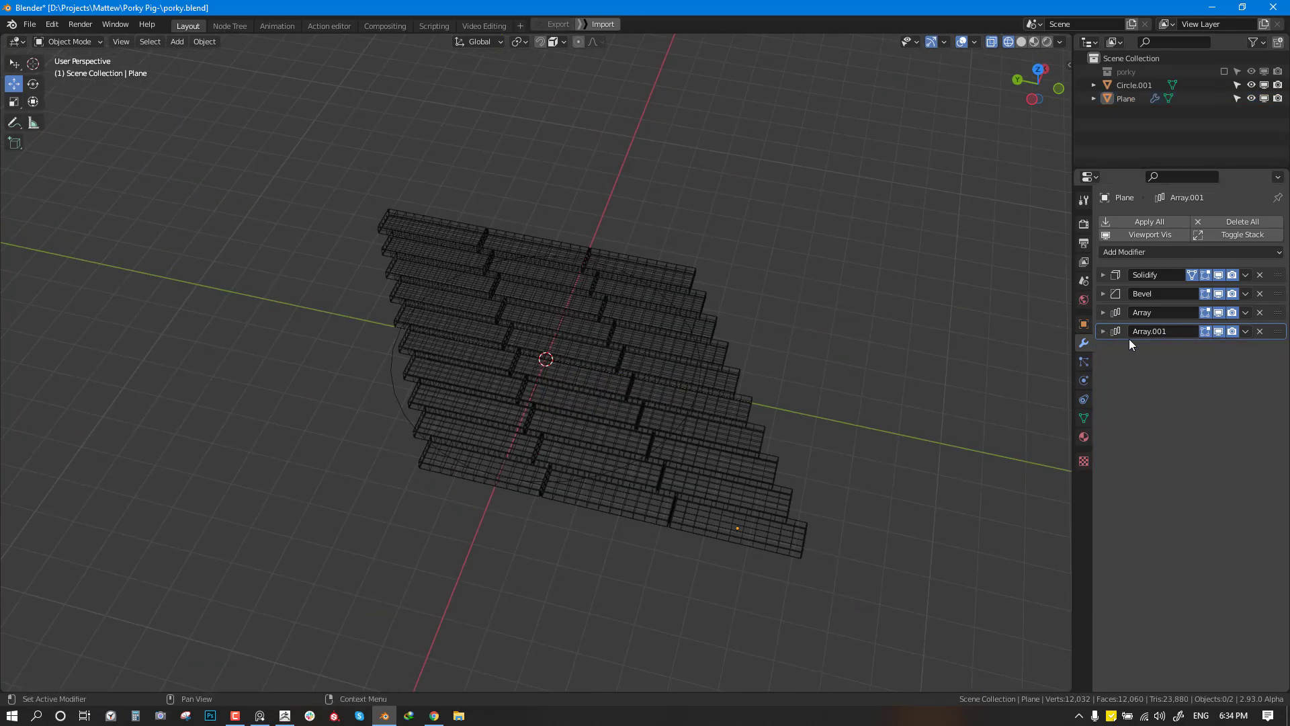
Step: Set the first array's count to 4 and slide the plank floor along Y so it covers the whole circle
{"action": "left_click", "coordinate": [1103, 313]}
{"action": "left_click", "coordinate": [1262, 349]}
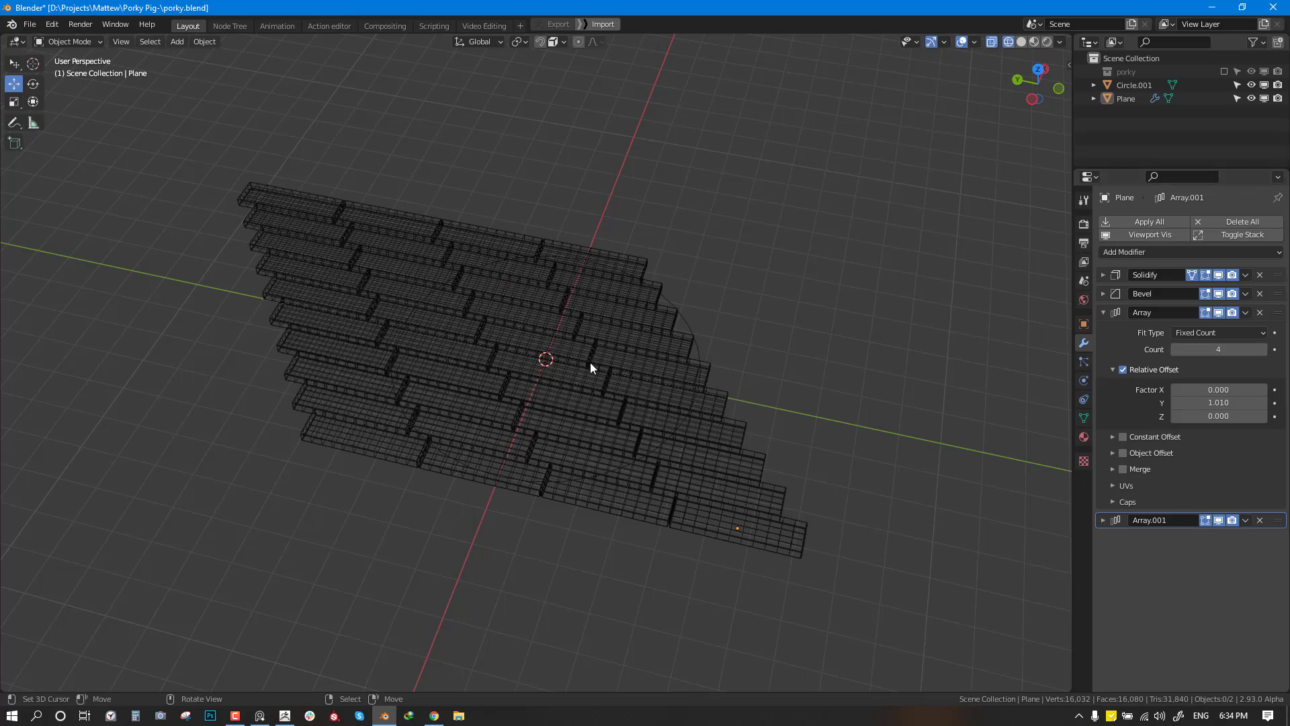
{"action": "left_click", "coordinate": [575, 386]}
{"action": "left_click_drag", "start_coordinate": [680, 516], "coordinate": [730, 527]}
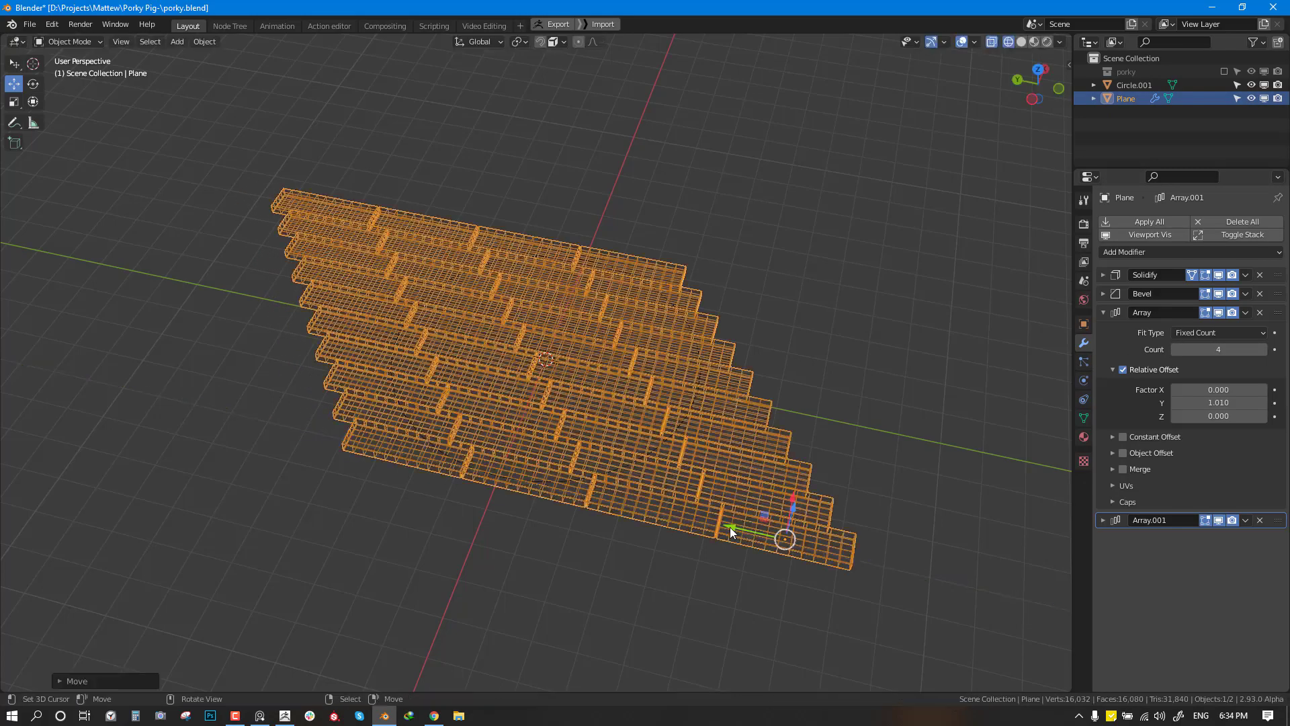
{"action": "key", "text": "shift+z"}
{"action": "mouse_move", "coordinate": [729, 527]}
{"action": "middle_mouse_down"}
{"action": "mouse_move", "coordinate": [546, 493]}
{"action": "mouse_move", "coordinate": [470, 394]}
{"action": "mouse_move", "coordinate": [539, 297]}
{"action": "mouse_move", "coordinate": [624, 356]}
{"action": "mouse_move", "coordinate": [643, 440]}
{"action": "mouse_move", "coordinate": [712, 367]}
{"action": "middle_mouse_up"}
Step: Select the outline circle and duplicate it in place
{"action": "key", "text": "alt+a"}
{"action": "key", "text": "shift+z"}
{"action": "left_click", "coordinate": [679, 402]}
{"action": "left_click", "coordinate": [681, 402]}
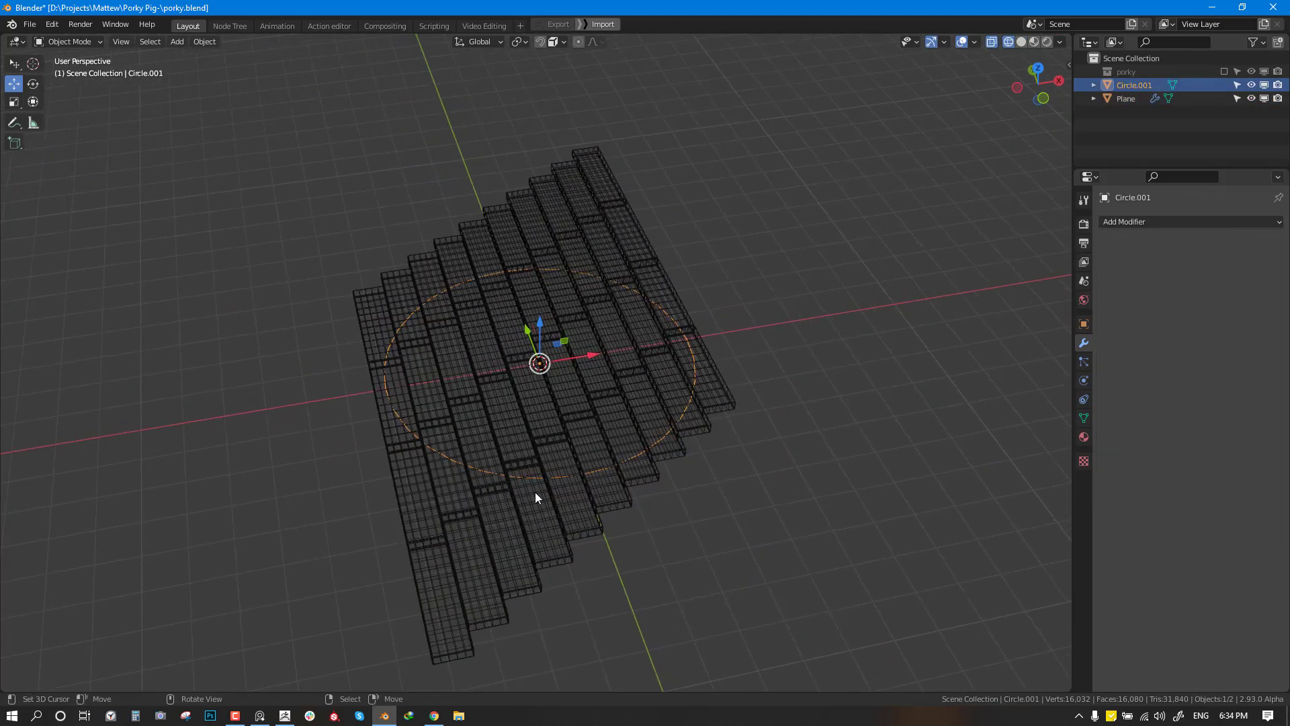
{"action": "middle_click_drag", "start_coordinate": [537, 497], "coordinate": [584, 317]}
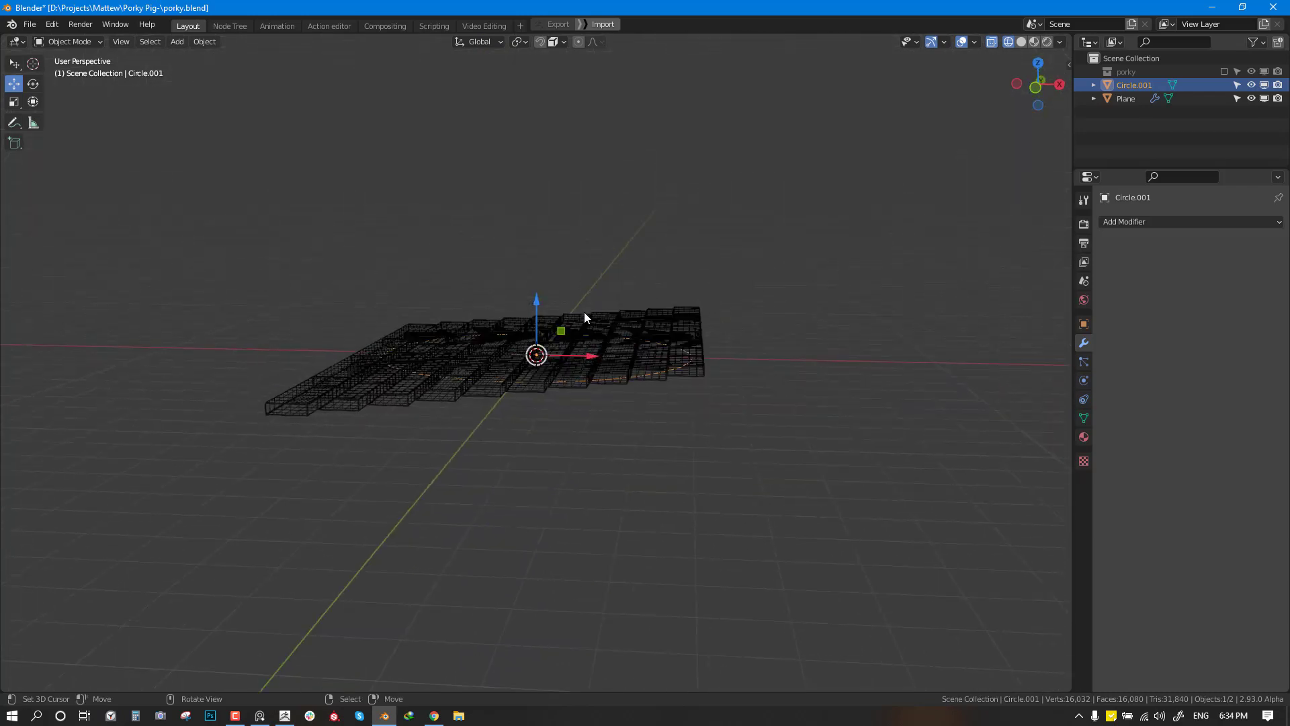
{"action": "key", "text": "shift+d"}
{"action": "right_click", "coordinate": [587, 348]}
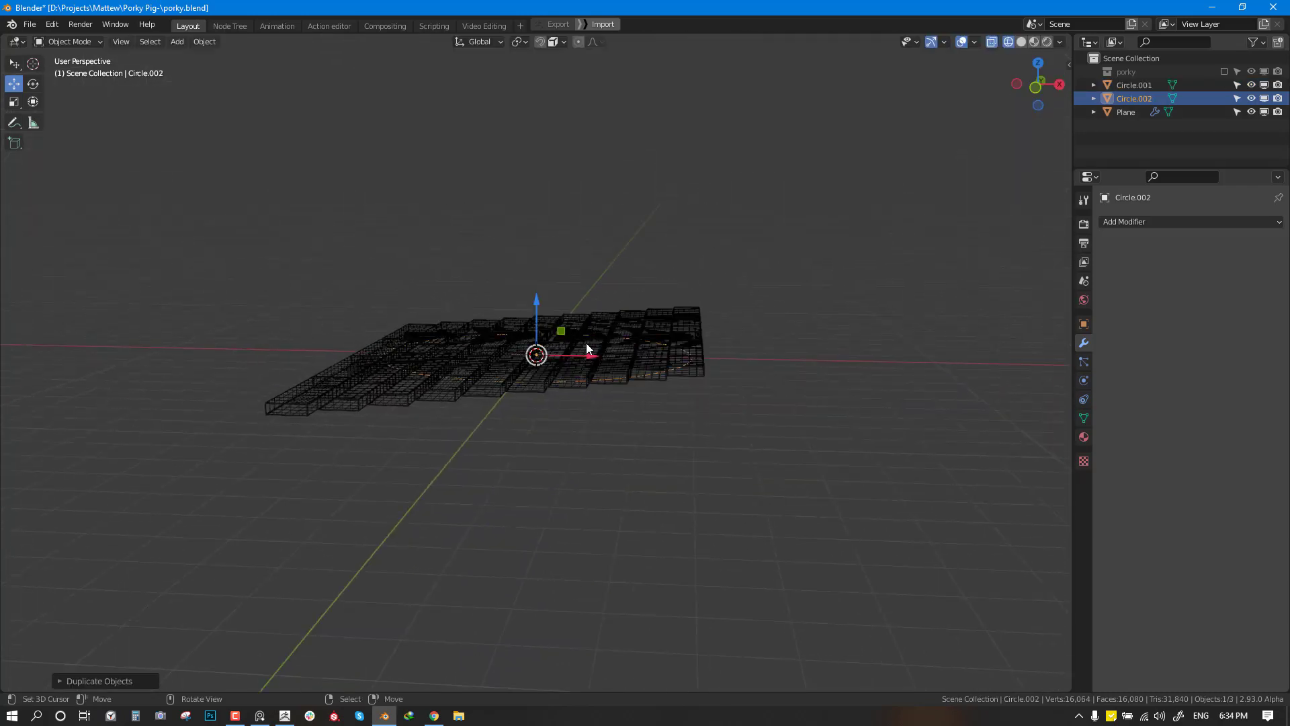
Step: Lower the duplicated circle's vertices below the planks and extrude them up along Z into an open cylinder, ending in solid view
{"action": "key", "text": "Tab"}
{"action": "key", "text": "shift+space"}
{"action": "key", "text": "g"}
{"action": "left_click_drag", "start_coordinate": [538, 316], "coordinate": [542, 404]}
{"action": "key", "text": "e"}
{"action": "key", "text": "z"}
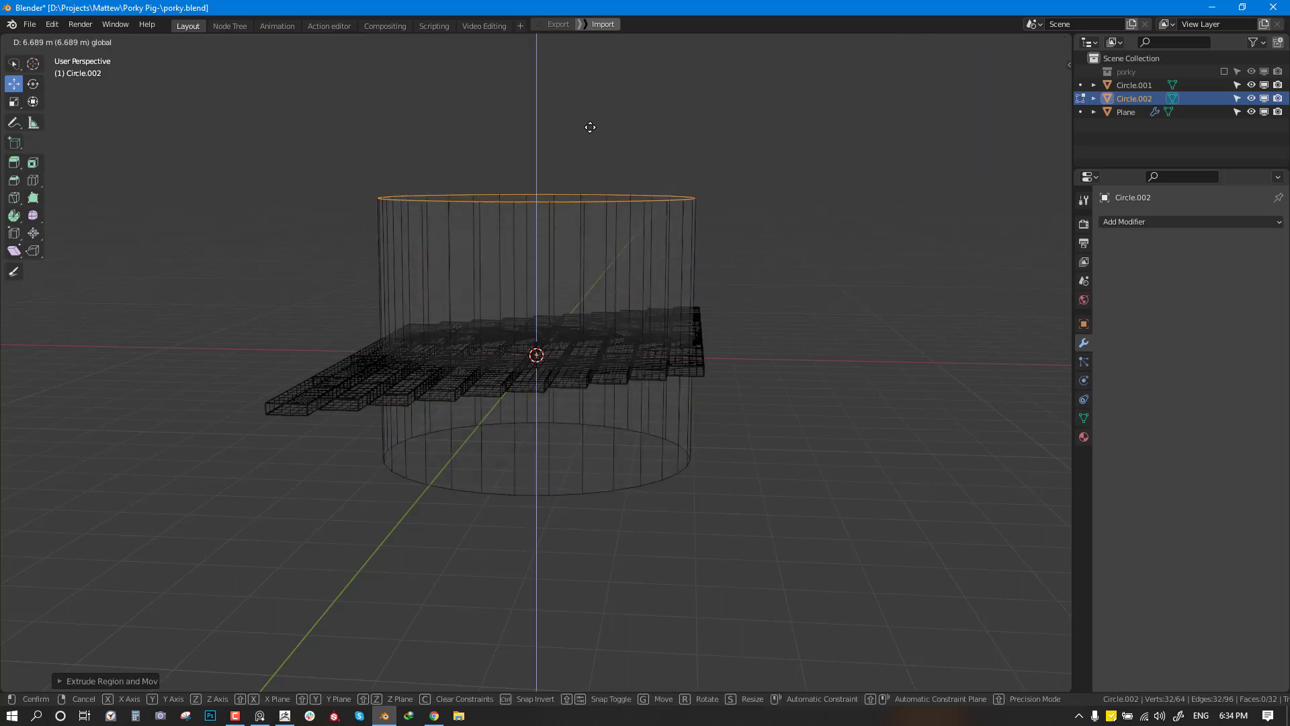
{"action": "left_click", "coordinate": [599, 38]}
{"action": "mouse_move", "coordinate": [600, 38]}
{"action": "middle_mouse_down"}
{"action": "mouse_move", "coordinate": [625, 232]}
{"action": "mouse_move", "coordinate": [615, 318]}
{"action": "mouse_move", "coordinate": [402, 314]}
{"action": "mouse_move", "coordinate": [390, 330]}
{"action": "mouse_move", "coordinate": [535, 334]}
{"action": "mouse_move", "coordinate": [380, 337]}
{"action": "mouse_move", "coordinate": [640, 320]}
{"action": "mouse_move", "coordinate": [591, 317]}
{"action": "middle_mouse_up"}
{"action": "key", "text": "Tab"}
{"action": "key", "text": "shift+z"}
{"action": "key", "text": "alt+a"}
{"action": "middle_click_drag", "start_coordinate": [668, 288], "coordinate": [695, 321]}
Step: Add a Boolean modifier in Difference mode to the plank floor with the open cylinder as its object
{"action": "left_click", "coordinate": [695, 312]}
{"action": "left_click", "coordinate": [1103, 310]}
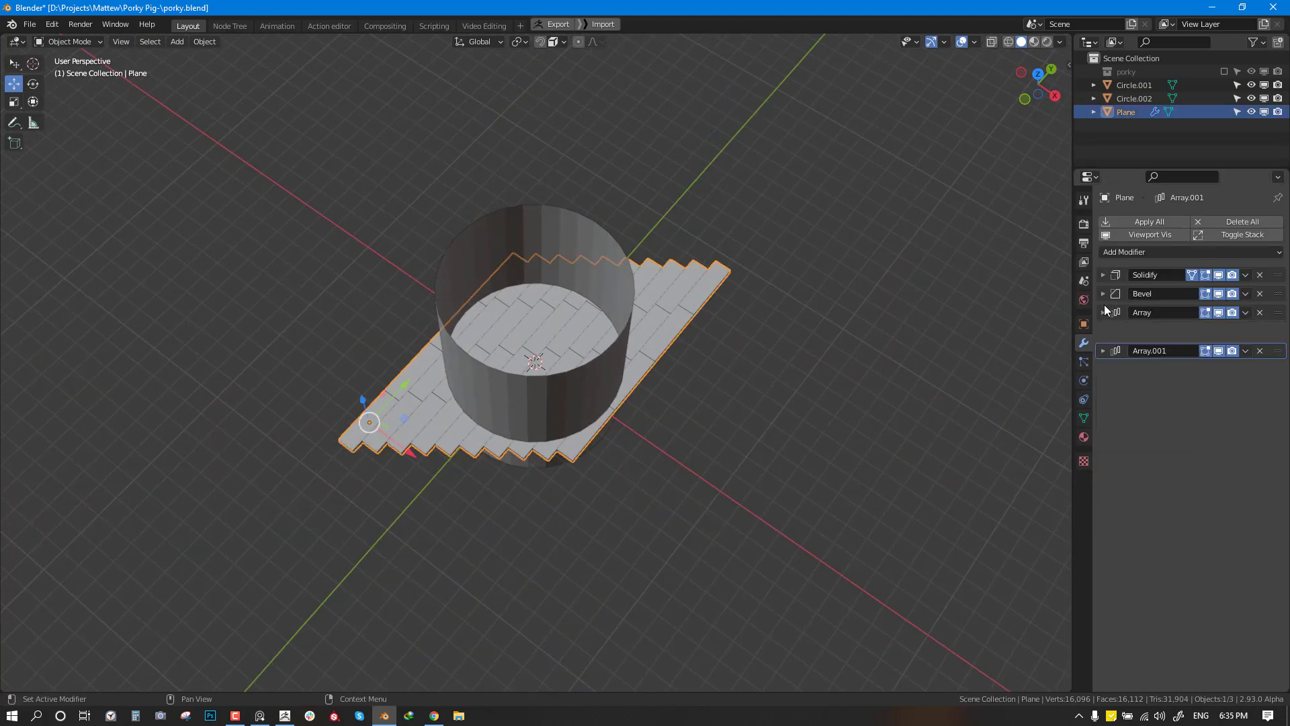
{"action": "left_click", "coordinate": [1133, 253]}
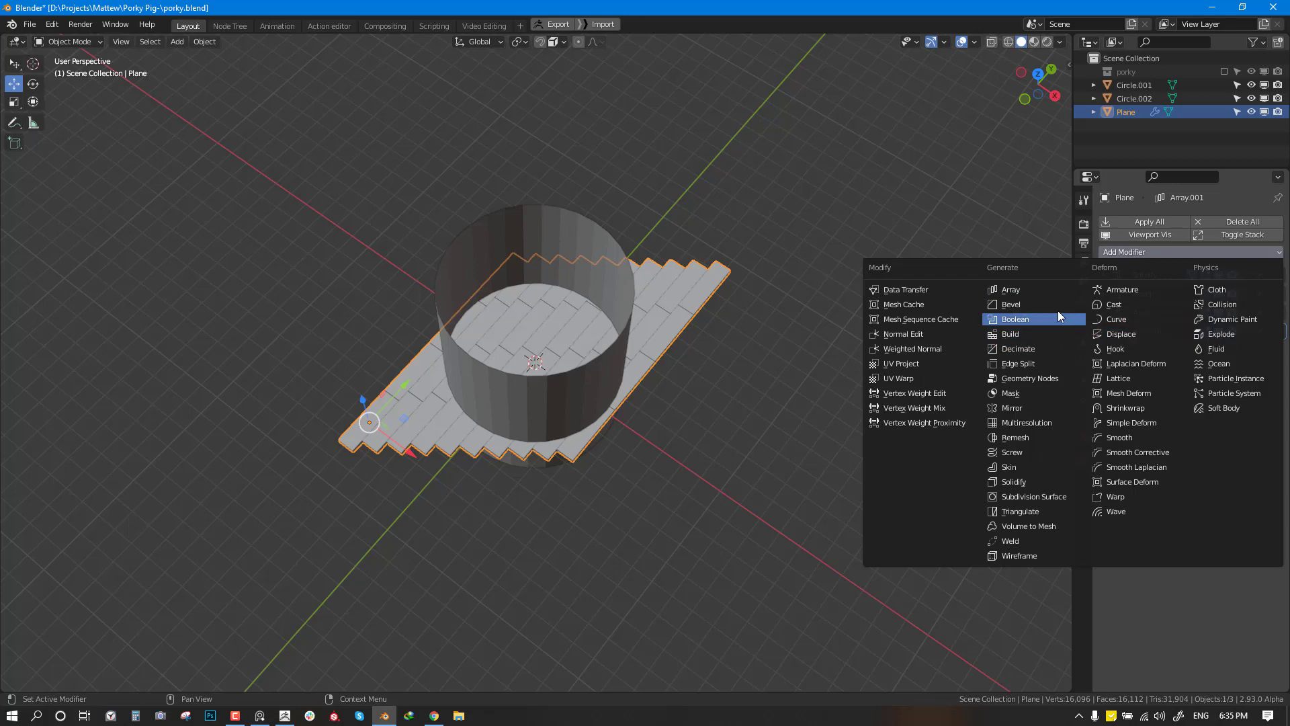
{"action": "left_click", "coordinate": [1058, 318]}
{"action": "middle_click_drag", "start_coordinate": [853, 326], "coordinate": [877, 316]}
{"action": "left_click", "coordinate": [1258, 404]}
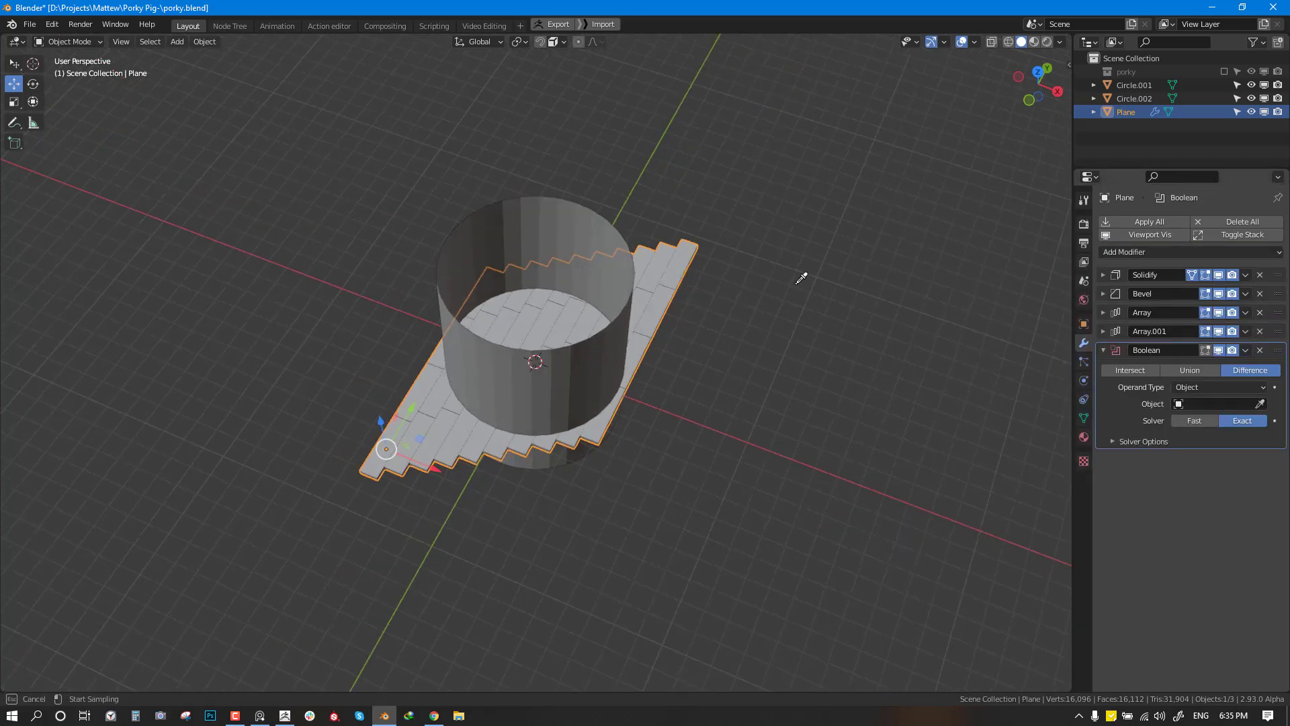
{"action": "left_click", "coordinate": [582, 256]}
{"action": "middle_click_drag", "start_coordinate": [581, 257], "coordinate": [623, 333]}
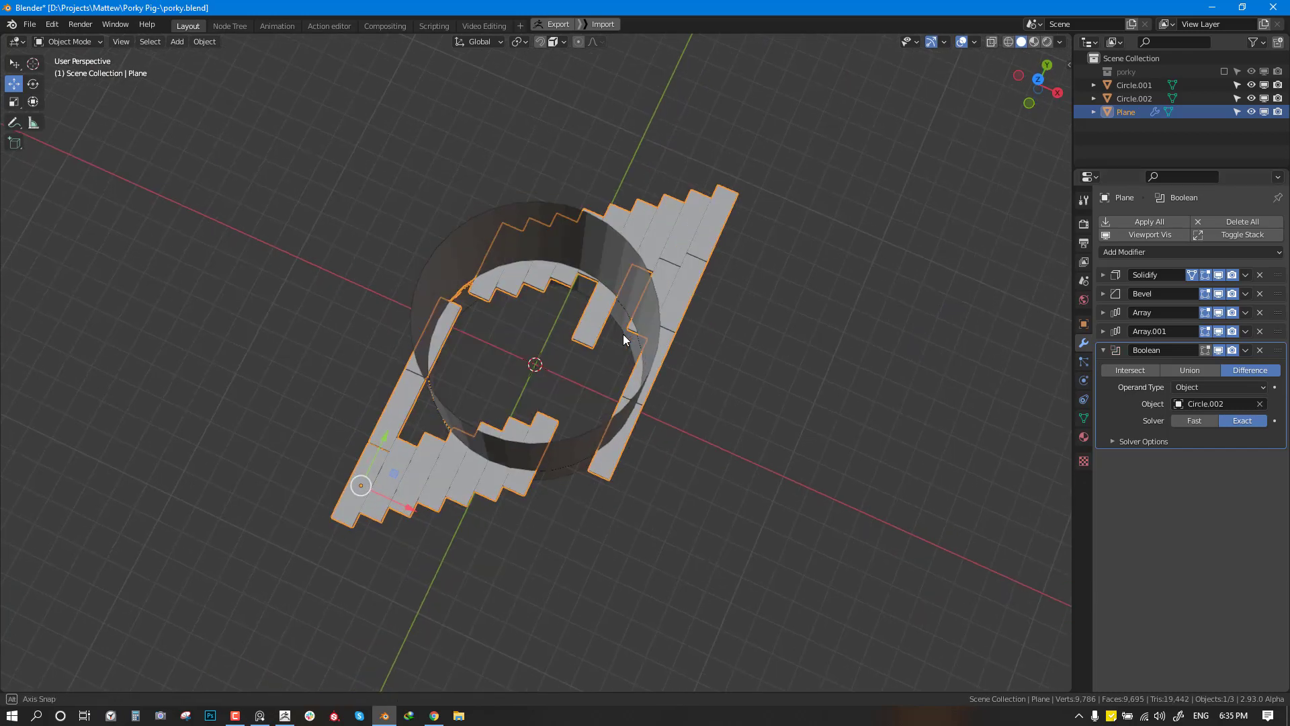
Step: Switch the plank floor's Boolean to Intersect to check the cut, and remove that Boolean modifier
{"action": "left_click", "coordinate": [816, 324]}
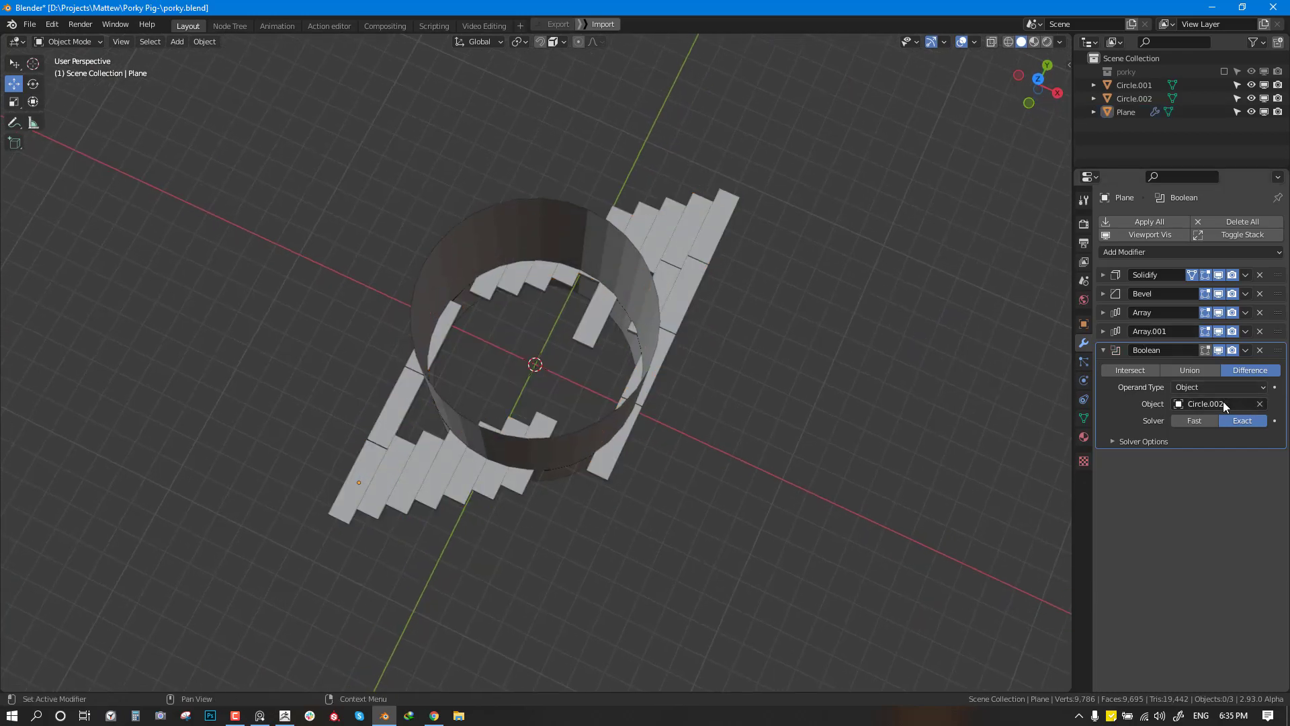
{"action": "left_click", "coordinate": [1138, 368]}
{"action": "mouse_move", "coordinate": [785, 377]}
{"action": "middle_mouse_down"}
{"action": "mouse_move", "coordinate": [696, 325]}
{"action": "mouse_move", "coordinate": [801, 385]}
{"action": "mouse_move", "coordinate": [771, 391]}
{"action": "middle_mouse_up"}
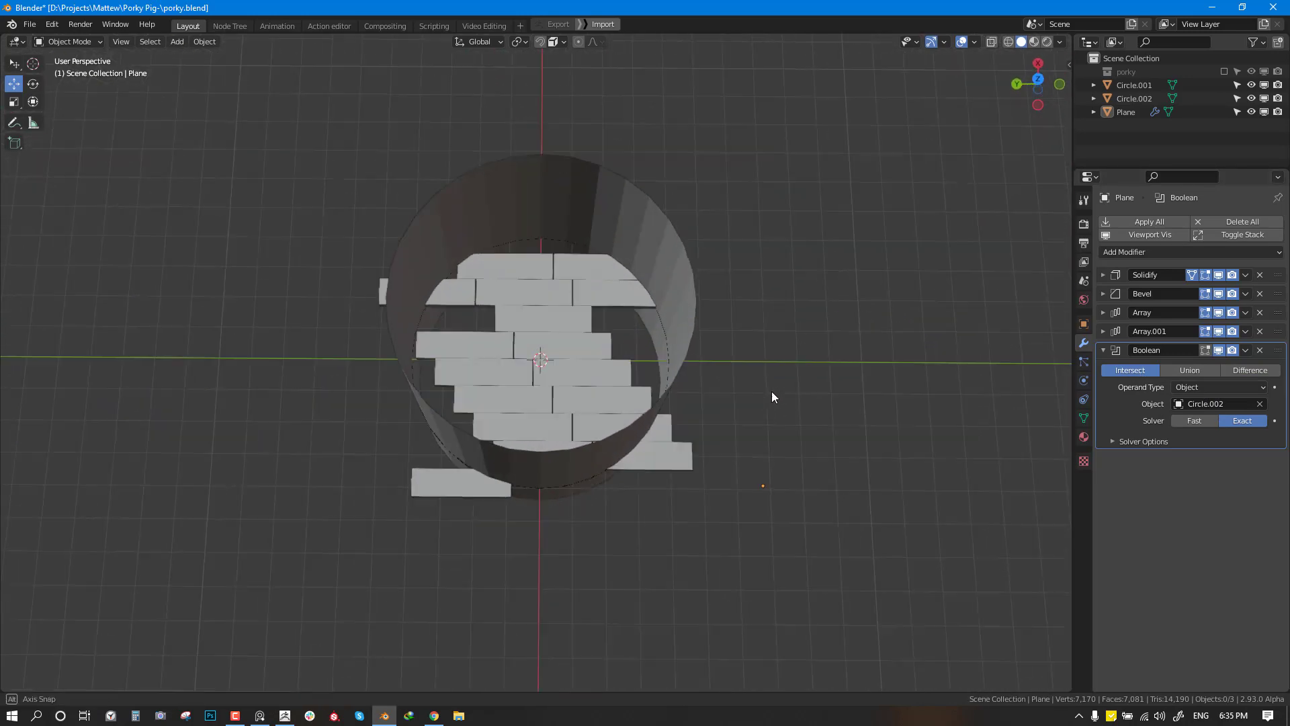
{"action": "left_click", "coordinate": [1259, 350]}
Step: Fill the open end loops of the cylinder around the planks with faces so it becomes a closed solid
{"action": "left_click", "coordinate": [618, 207]}
{"action": "key", "text": "Tab"}
{"action": "left_click", "coordinate": [688, 240], "text": "alt"}
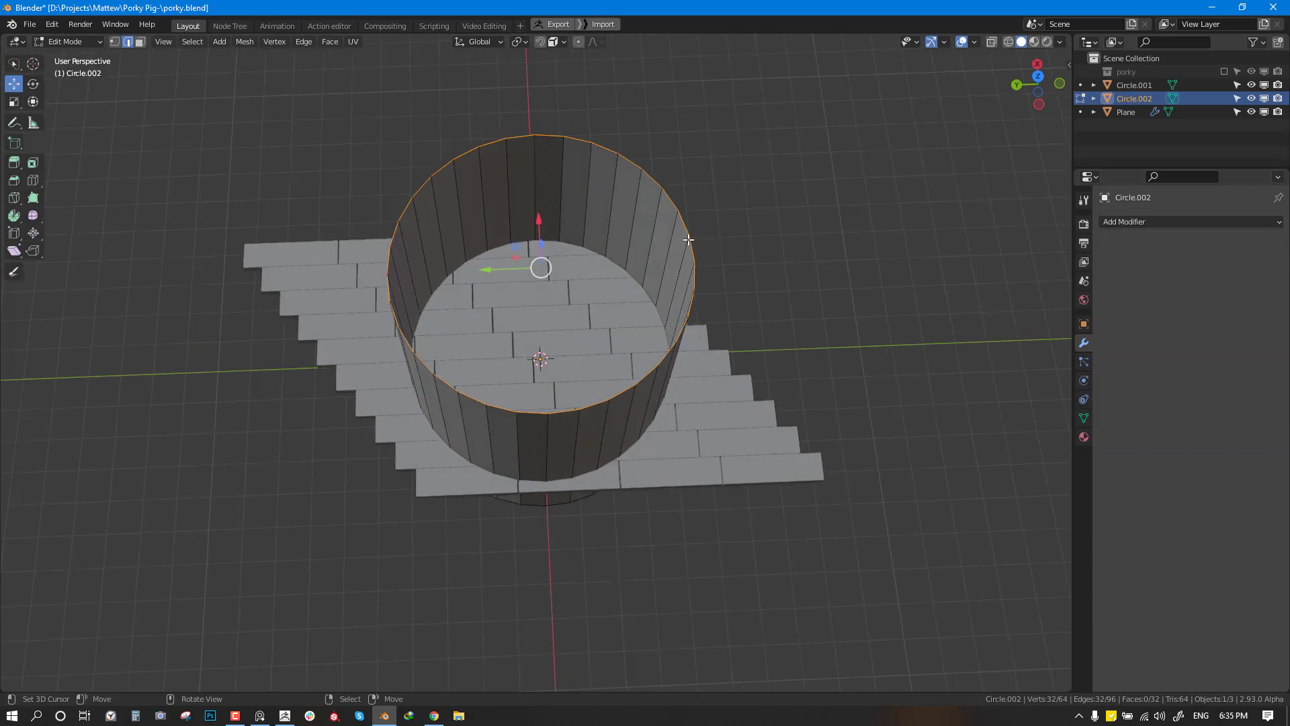
{"action": "key", "text": "f"}
{"action": "middle_click_drag", "start_coordinate": [688, 240], "coordinate": [739, 262]}
{"action": "key", "text": "Tab"}
{"action": "scroll", "coordinate": [775, 272], "scroll_direction": "down", "scroll_amount": 2}
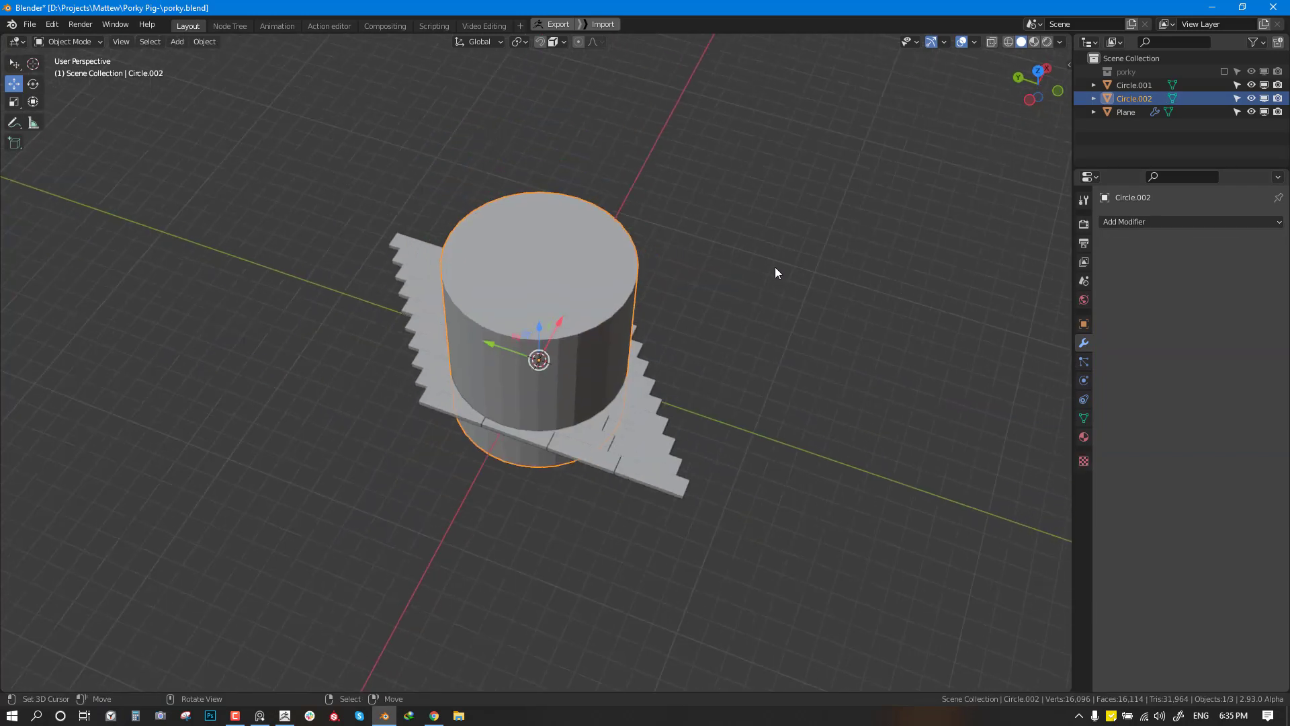
Step: Set the closed cylinder's viewport display to Bounds
{"action": "left_click", "coordinate": [1083, 324]}
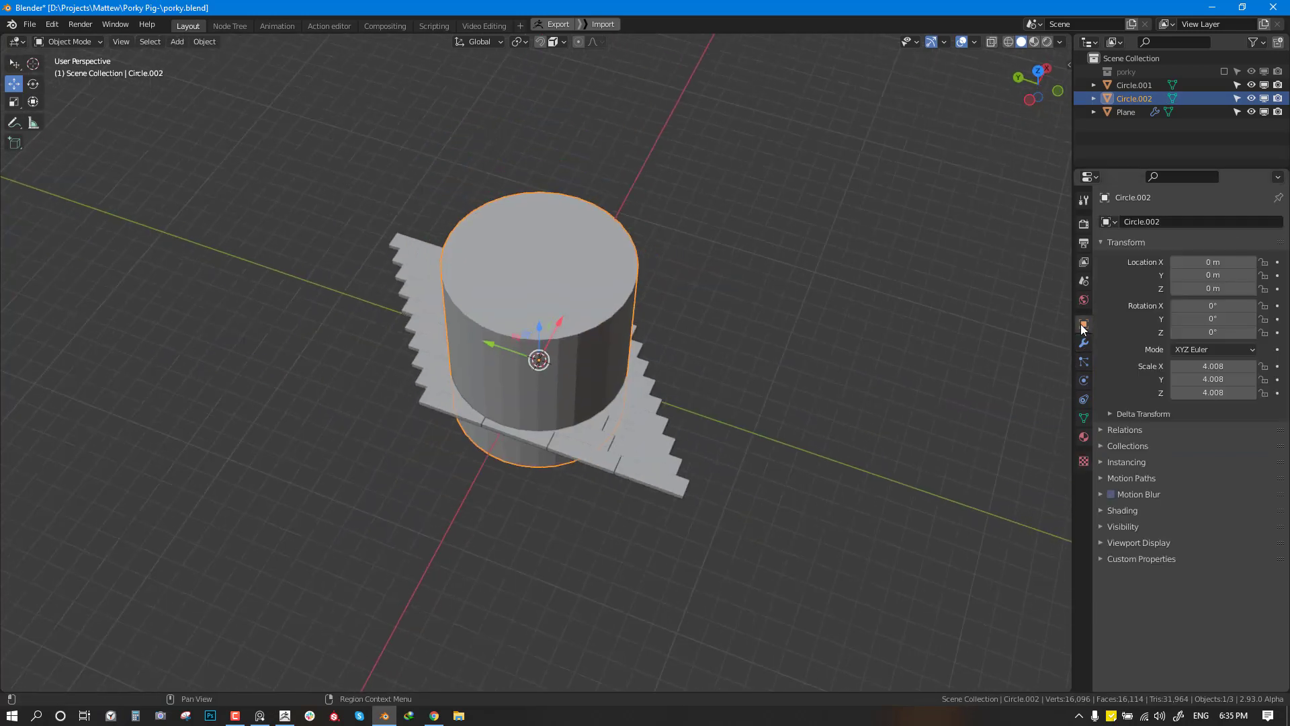
{"action": "left_click", "coordinate": [1133, 526]}
{"action": "left_click", "coordinate": [1132, 525]}
{"action": "left_click", "coordinate": [1138, 543]}
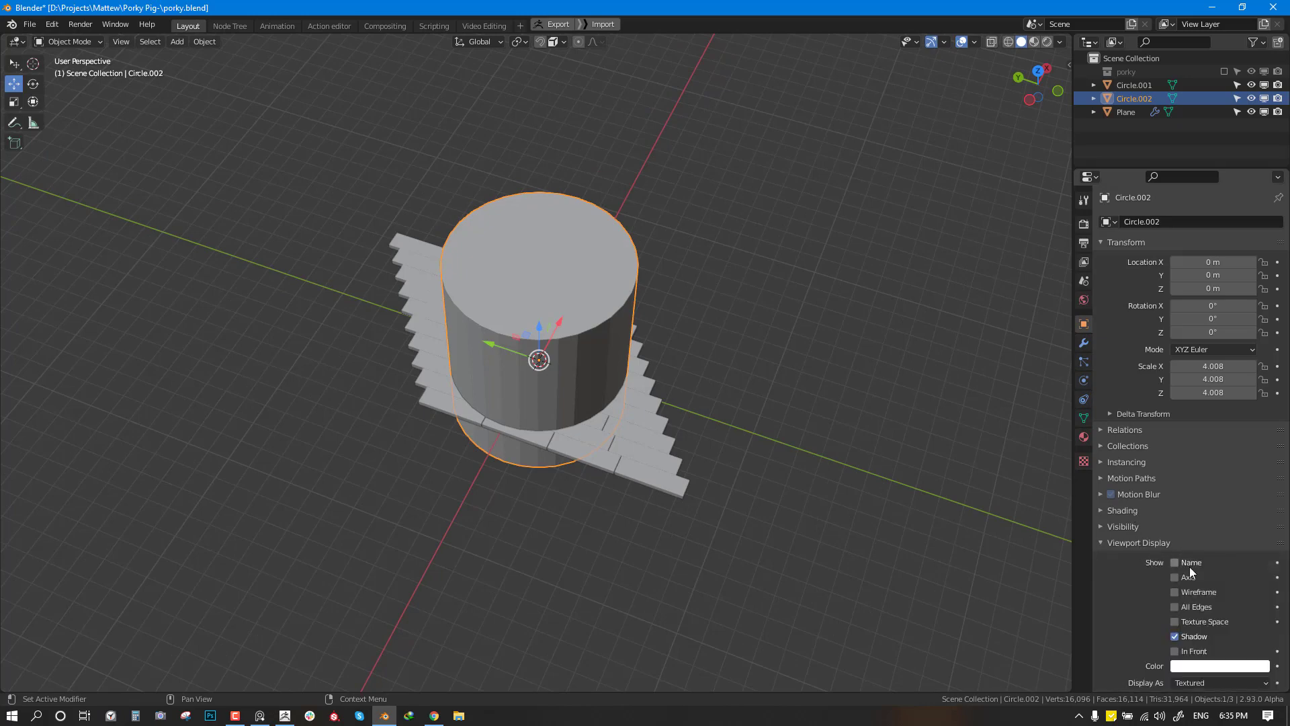
{"action": "scroll", "coordinate": [1216, 625], "scroll_direction": "down", "scroll_amount": 2}
{"action": "left_click", "coordinate": [1220, 632]}
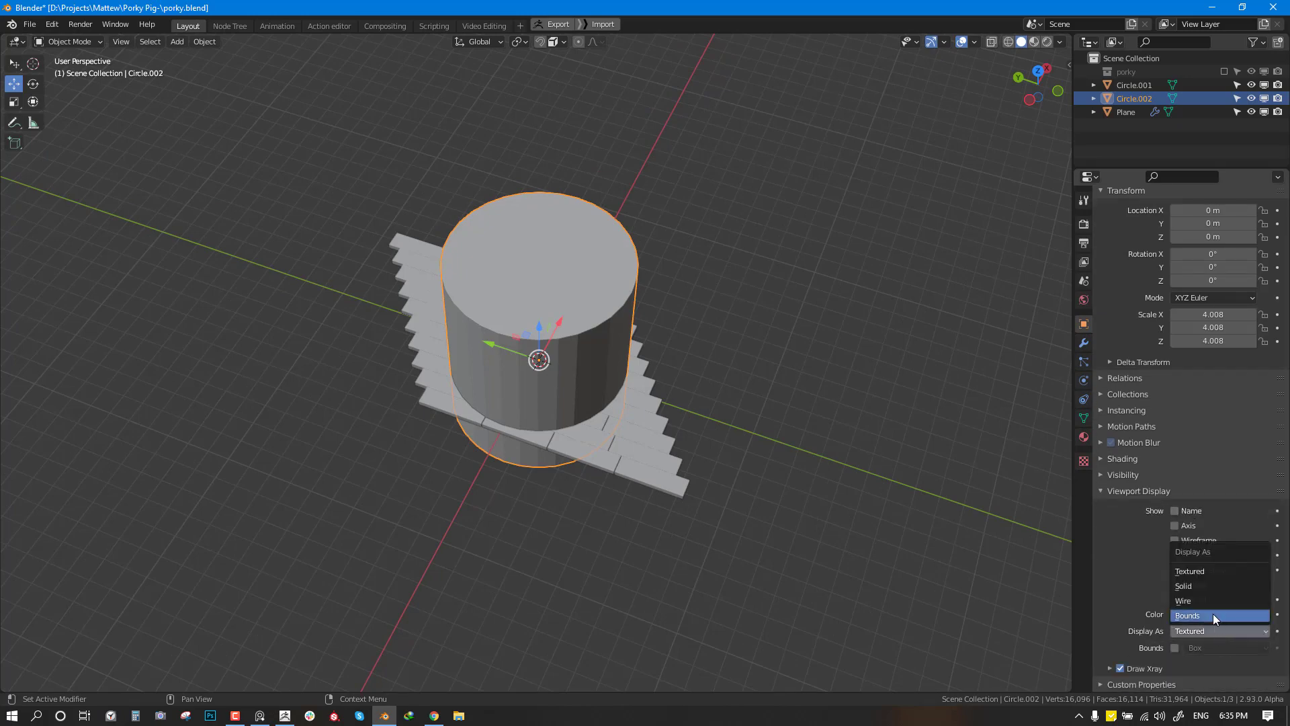
{"action": "left_click", "coordinate": [1212, 615]}
Step: Examine the cutter cylinder's mesh in Edit Mode from several angles
{"action": "scroll", "coordinate": [716, 386], "scroll_direction": "up", "scroll_amount": 3}
{"action": "left_click", "coordinate": [638, 280]}
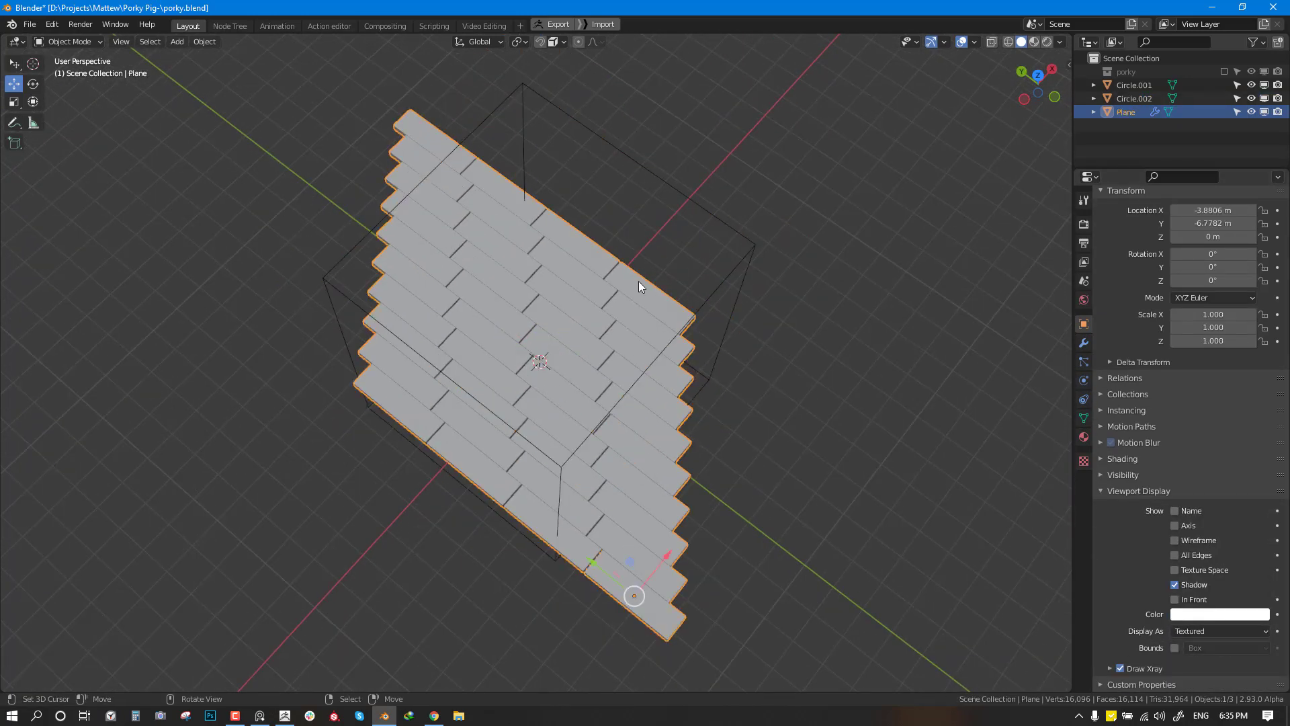
{"action": "left_click", "coordinate": [1082, 343]}
{"action": "left_click", "coordinate": [1194, 252]}
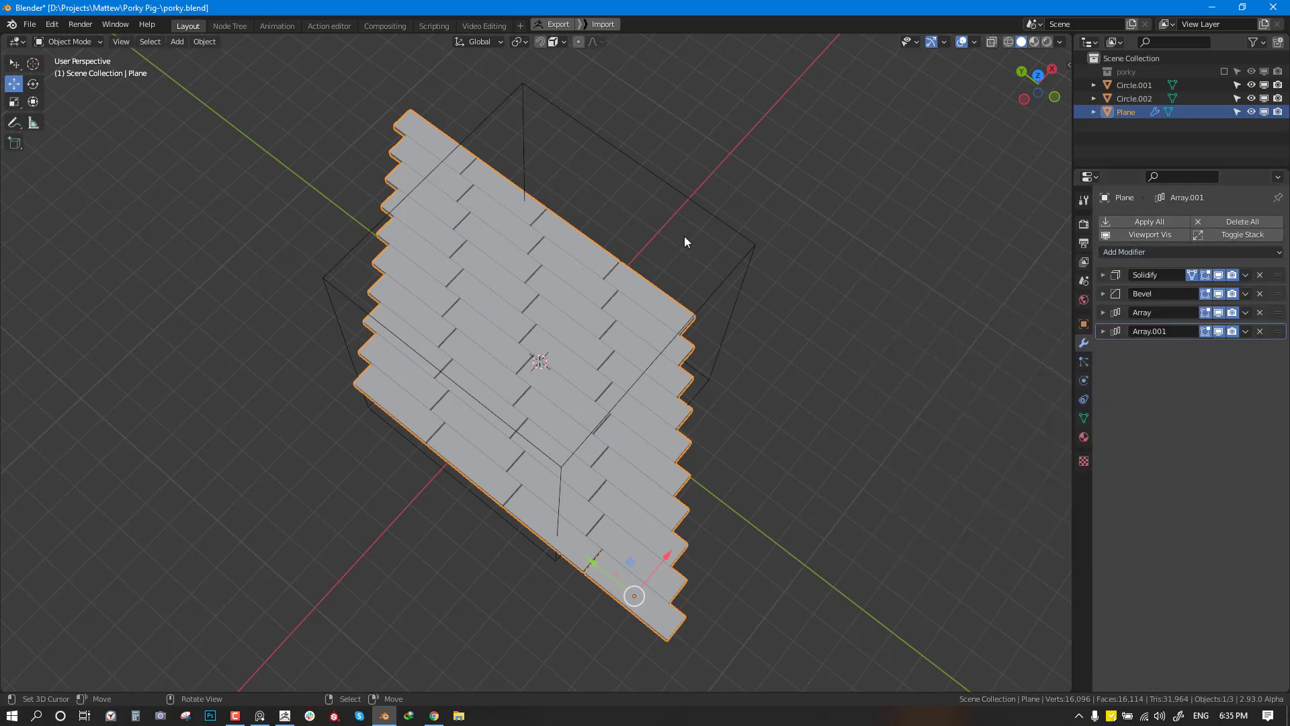
{"action": "left_click", "coordinate": [739, 267]}
{"action": "key", "text": "Tab"}
{"action": "middle_click_drag", "start_coordinate": [742, 286], "coordinate": [652, 253]}
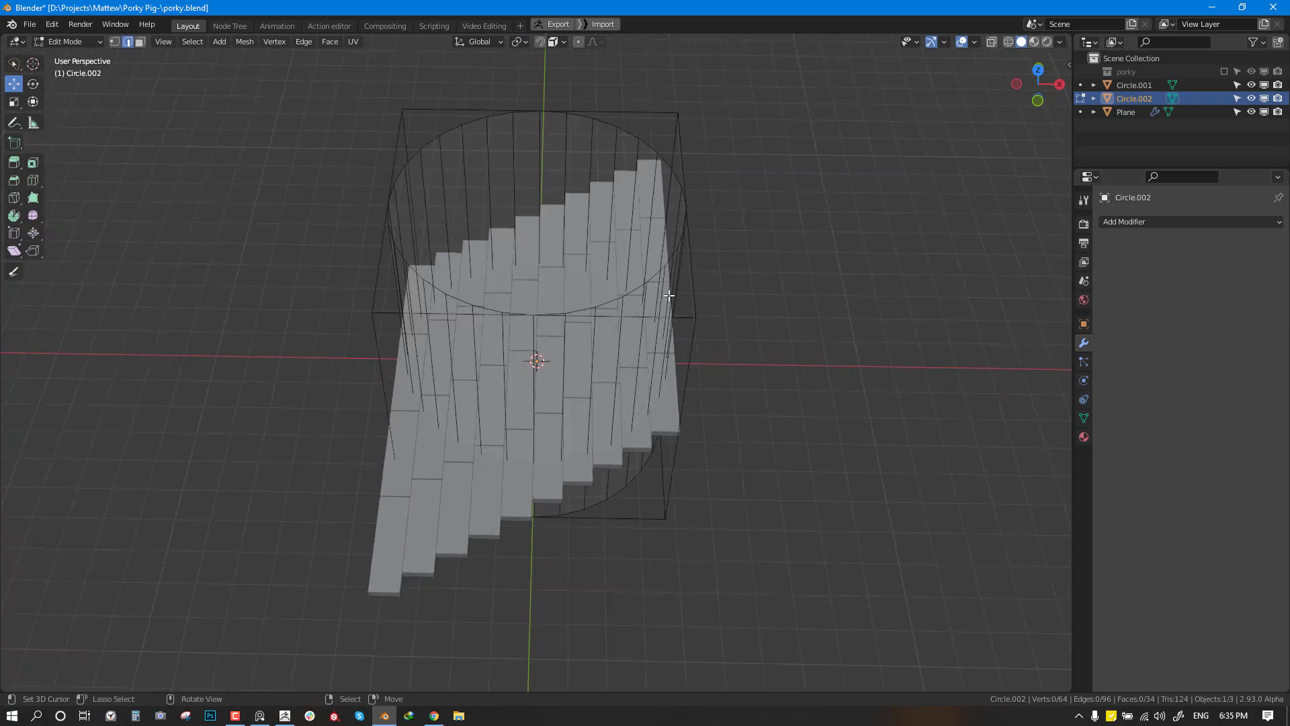
{"action": "middle_click_drag", "start_coordinate": [670, 294], "coordinate": [584, 357]}
{"action": "key", "text": "Tab"}
Step: Add a Boolean modifier to the plank floor in Intersect mode with the Fast solver, picking the closed cylinder as its object
{"action": "left_click", "coordinate": [583, 358]}
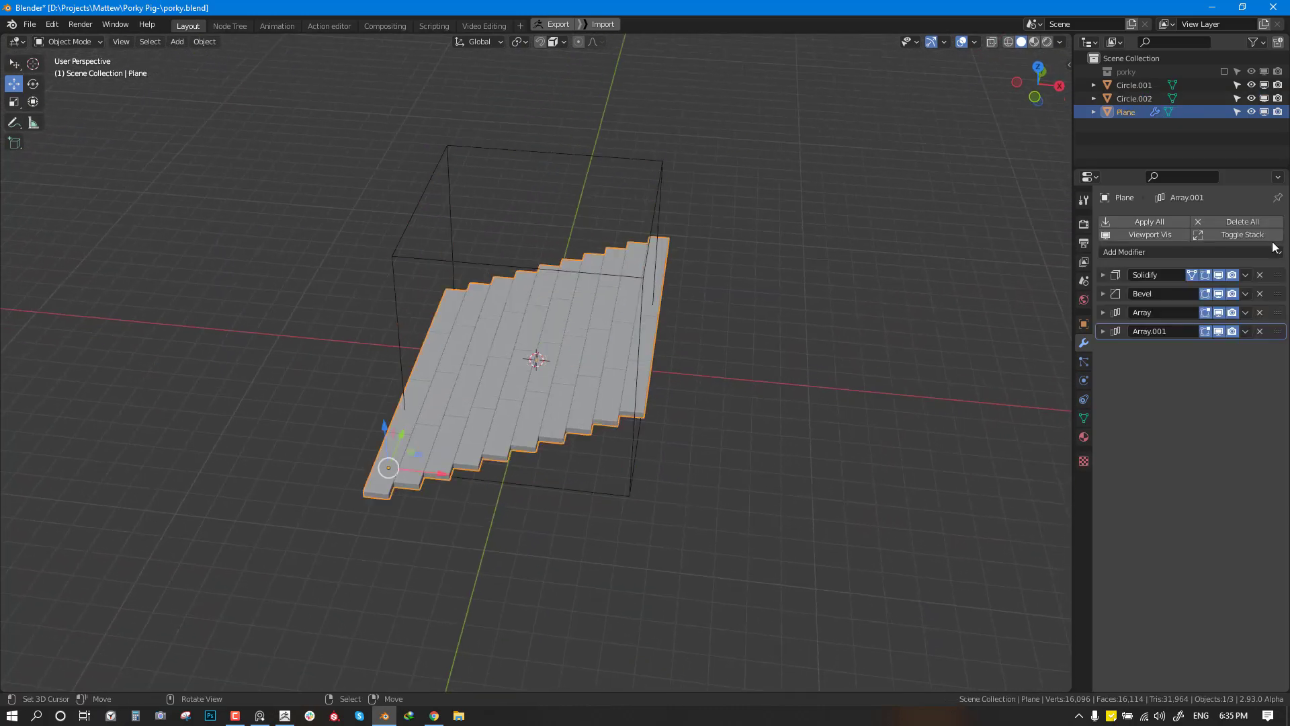
{"action": "left_click", "coordinate": [1189, 251]}
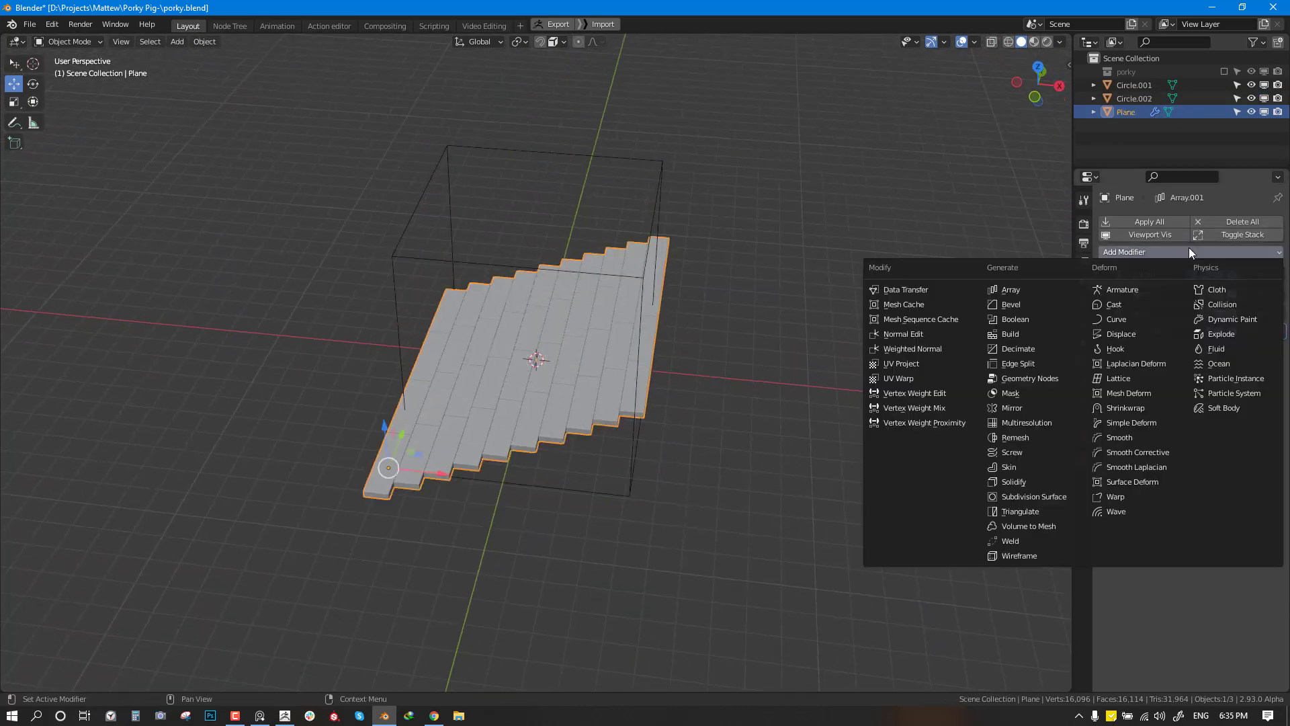
{"action": "left_click", "coordinate": [1033, 320]}
{"action": "left_click", "coordinate": [1237, 404]}
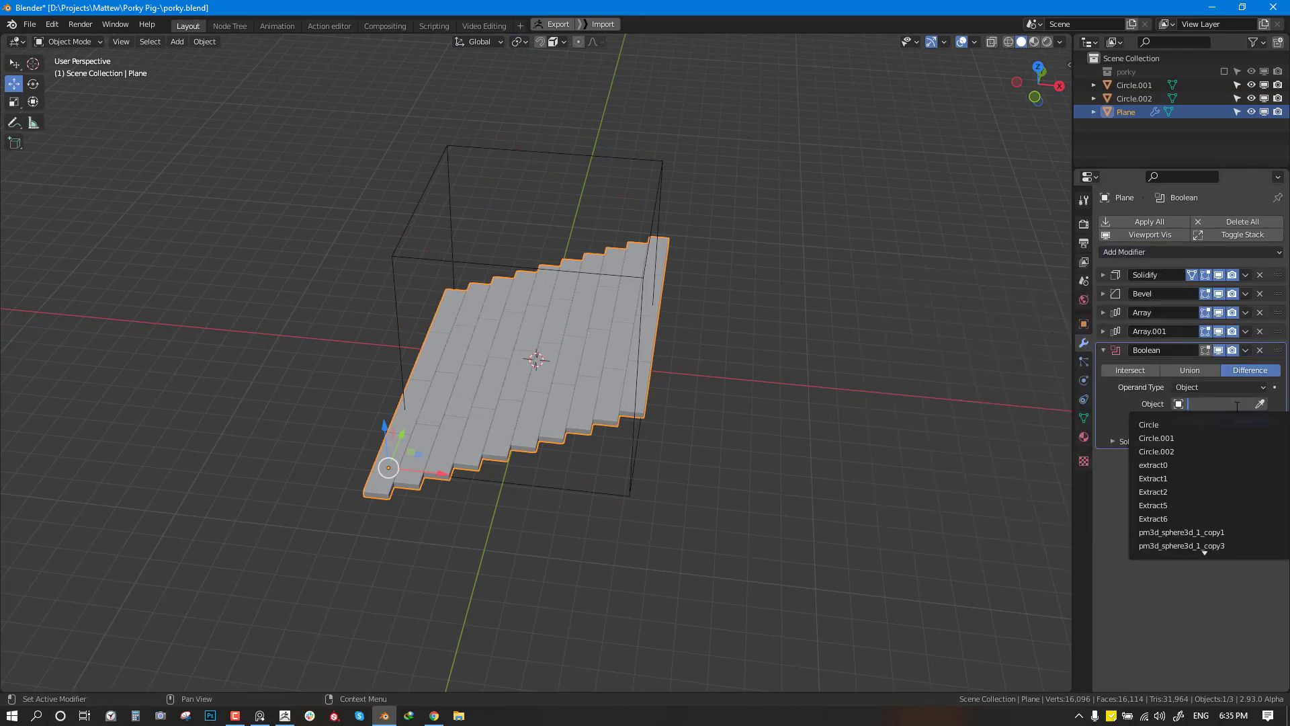
{"action": "left_click", "coordinate": [1260, 404]}
{"action": "left_click", "coordinate": [1260, 404]}
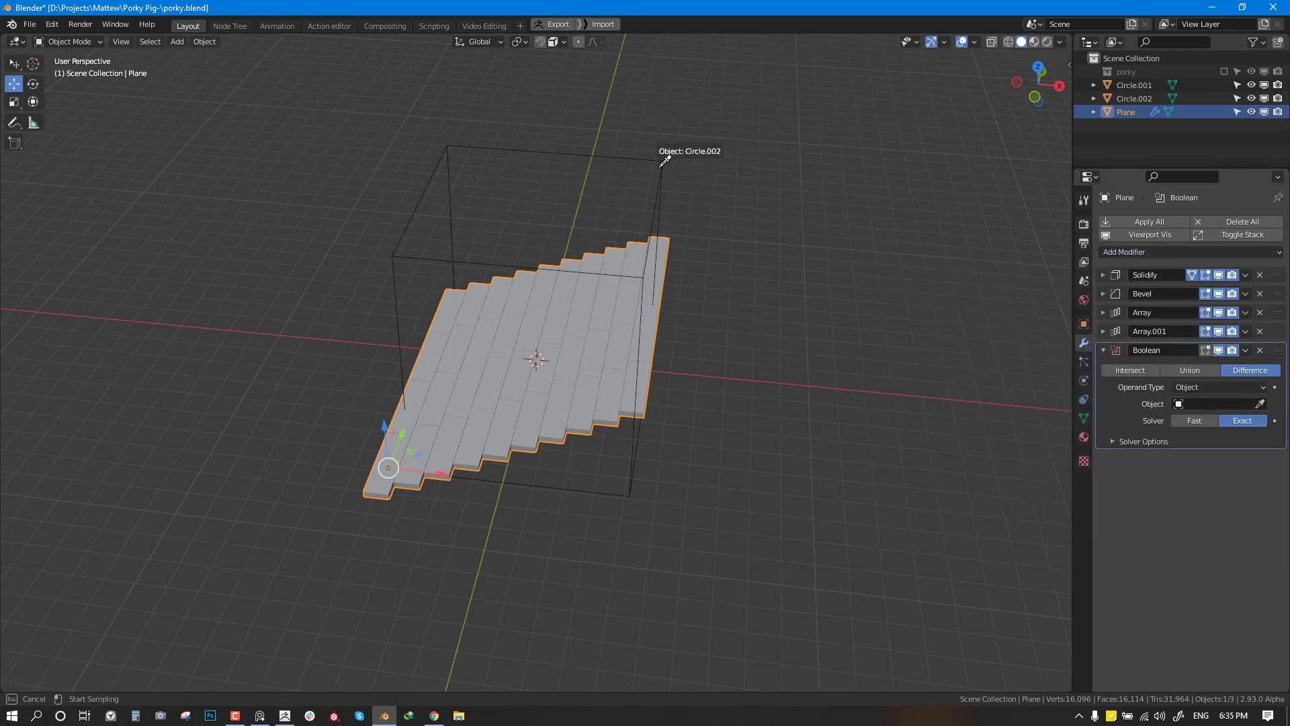
{"action": "left_click", "coordinate": [716, 212]}
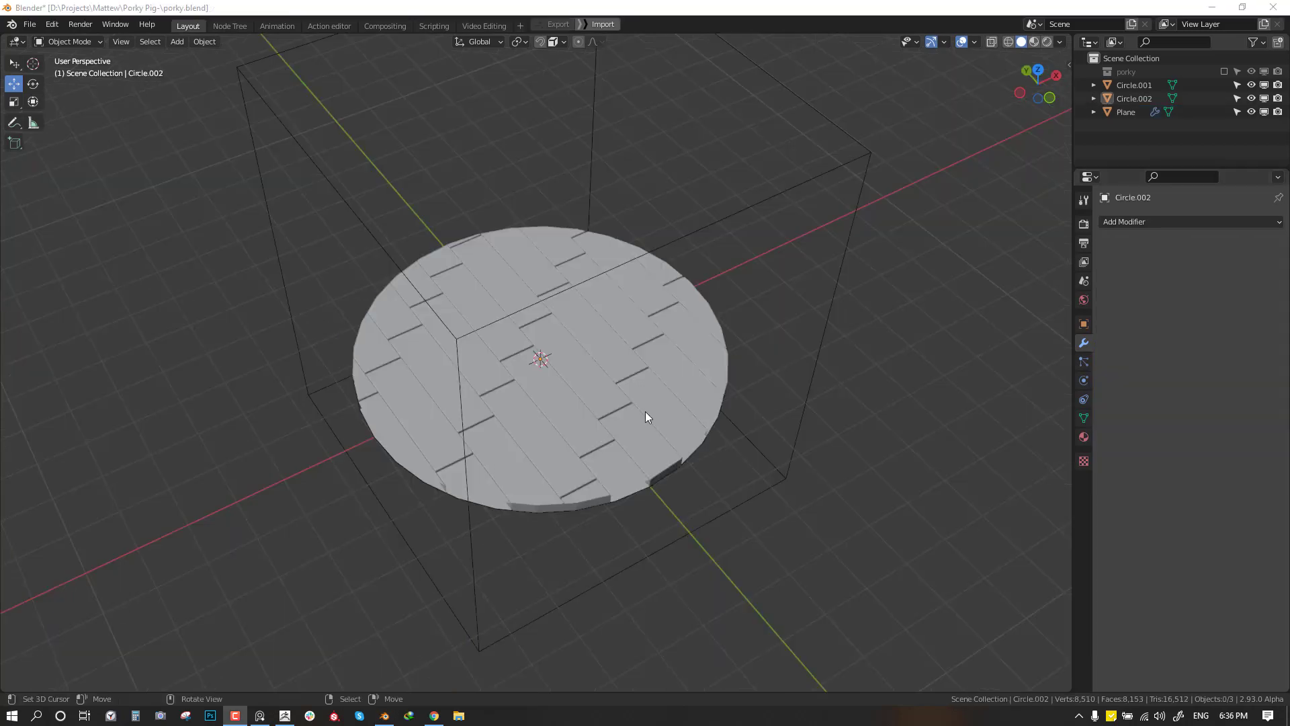
Step: Select the round plank floor and set its Boolean solver to Fast
{"action": "middle_click_drag", "start_coordinate": [645, 411], "coordinate": [671, 394]}
{"action": "scroll", "coordinate": [670, 393], "scroll_direction": "down", "scroll_amount": 3}
{"action": "middle_click_drag", "start_coordinate": [779, 365], "coordinate": [671, 327]}
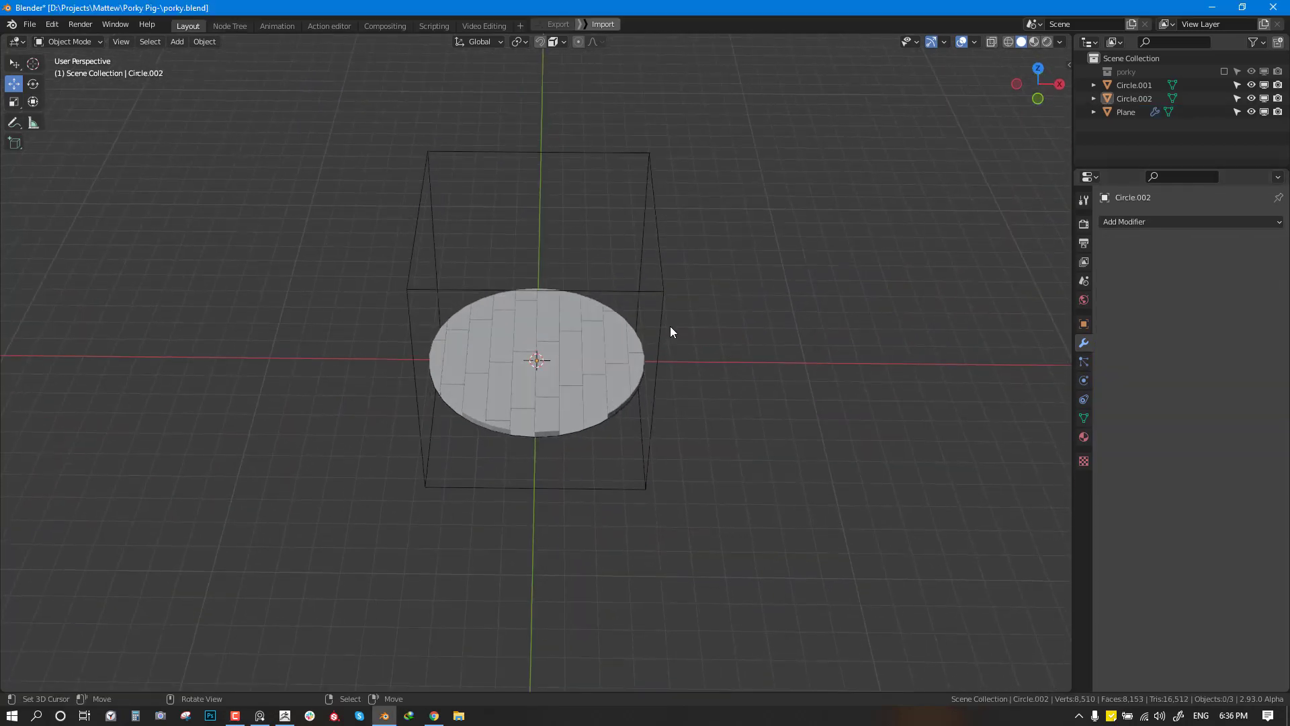
{"action": "left_click", "coordinate": [660, 320]}
{"action": "left_click", "coordinate": [591, 352]}
{"action": "middle_click_drag", "start_coordinate": [591, 352], "coordinate": [479, 346]}
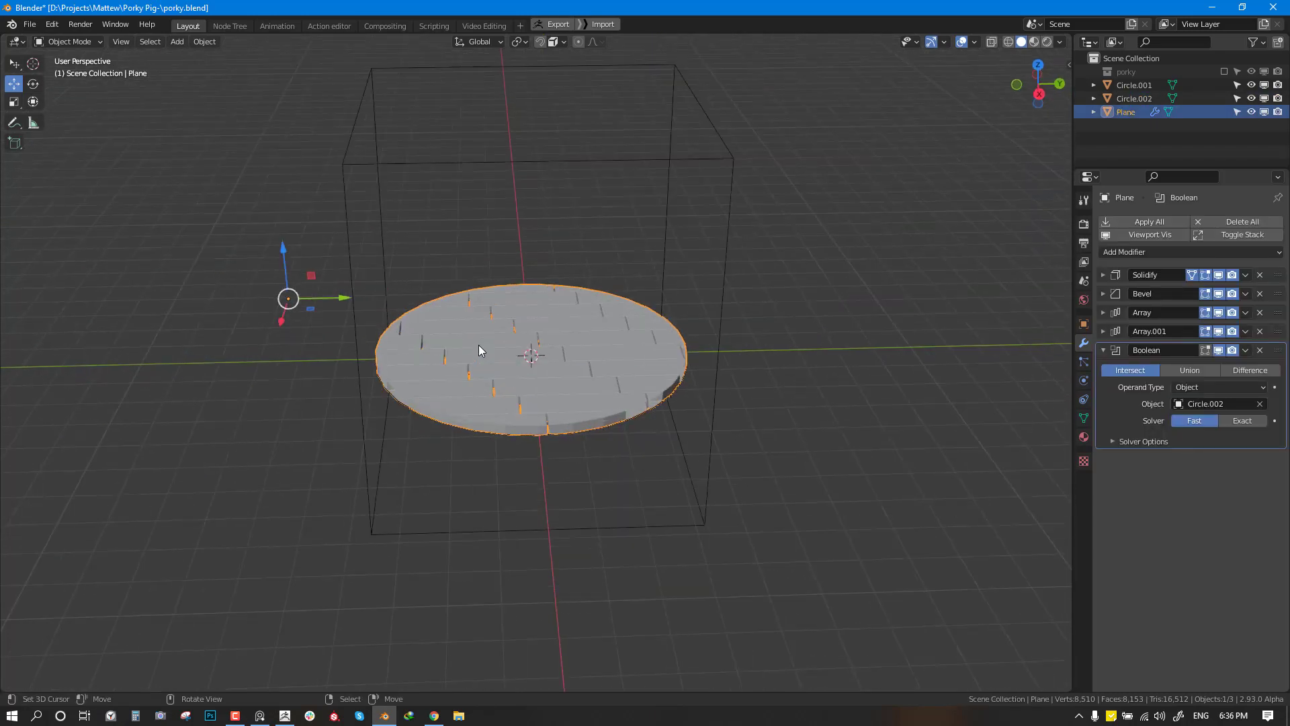
{"action": "middle_click_drag", "start_coordinate": [835, 438], "coordinate": [1259, 427]}
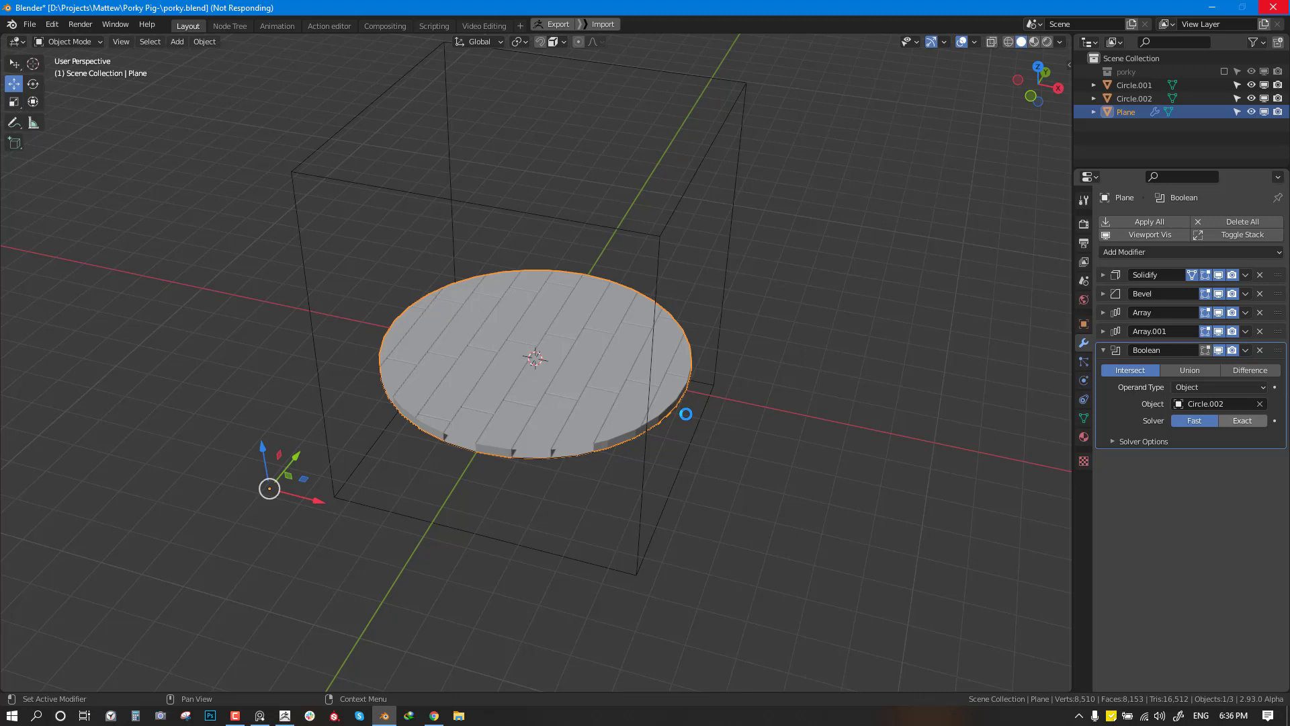
{"action": "left_click", "coordinate": [1196, 421]}
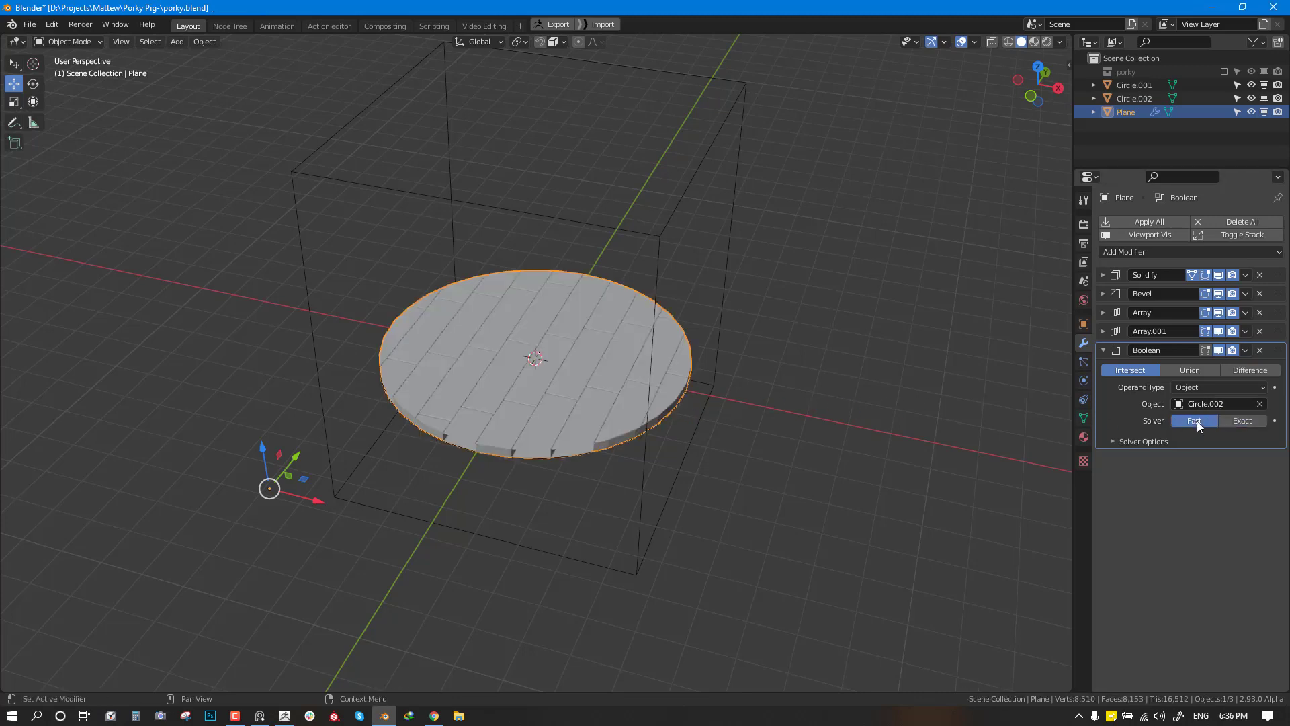
Step: Examine the cut plank floor's rim, surface and underside from several sides
{"action": "middle_click_drag", "start_coordinate": [618, 365], "coordinate": [760, 366]}
{"action": "left_click", "coordinate": [773, 365]}
{"action": "scroll", "coordinate": [864, 344], "scroll_direction": "up", "scroll_amount": 3}
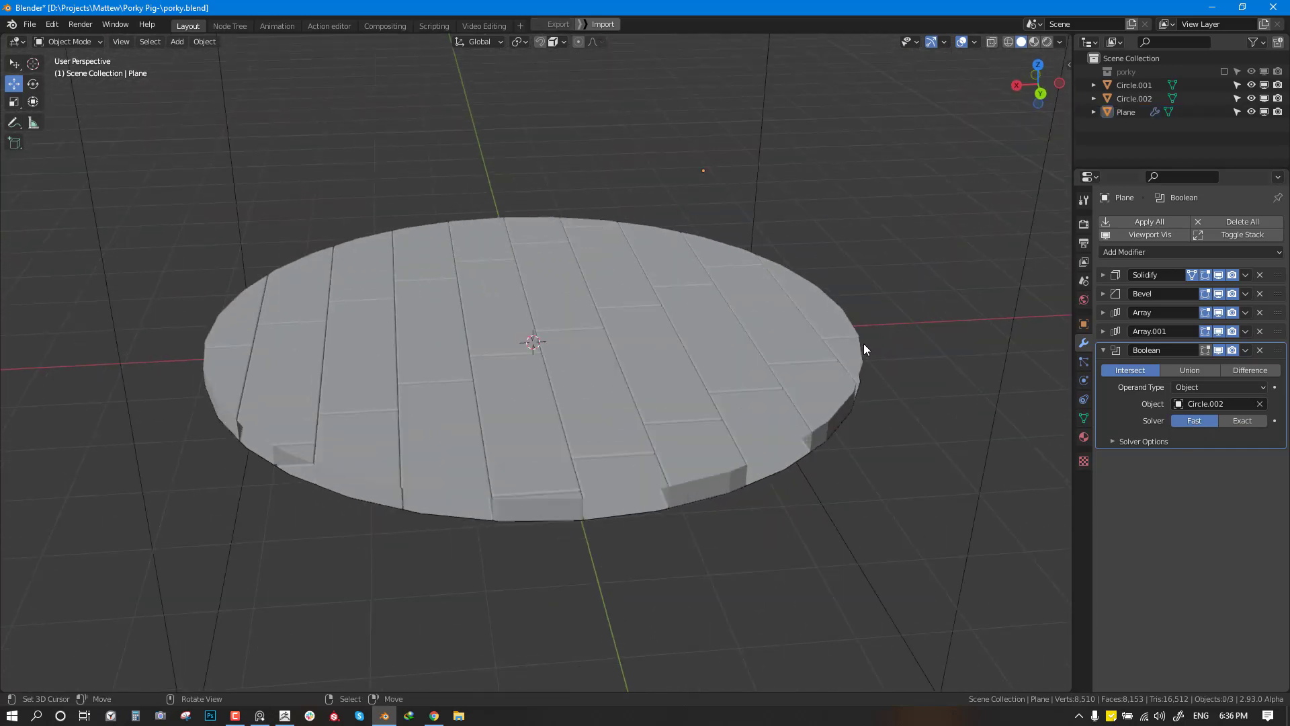
{"action": "middle_click_drag", "start_coordinate": [864, 344], "coordinate": [667, 381]}
{"action": "left_click", "coordinate": [188, 423]}
{"action": "left_click", "coordinate": [838, 504]}
{"action": "scroll", "coordinate": [725, 475], "scroll_direction": "up", "scroll_amount": 2}
{"action": "left_click", "coordinate": [591, 438]}
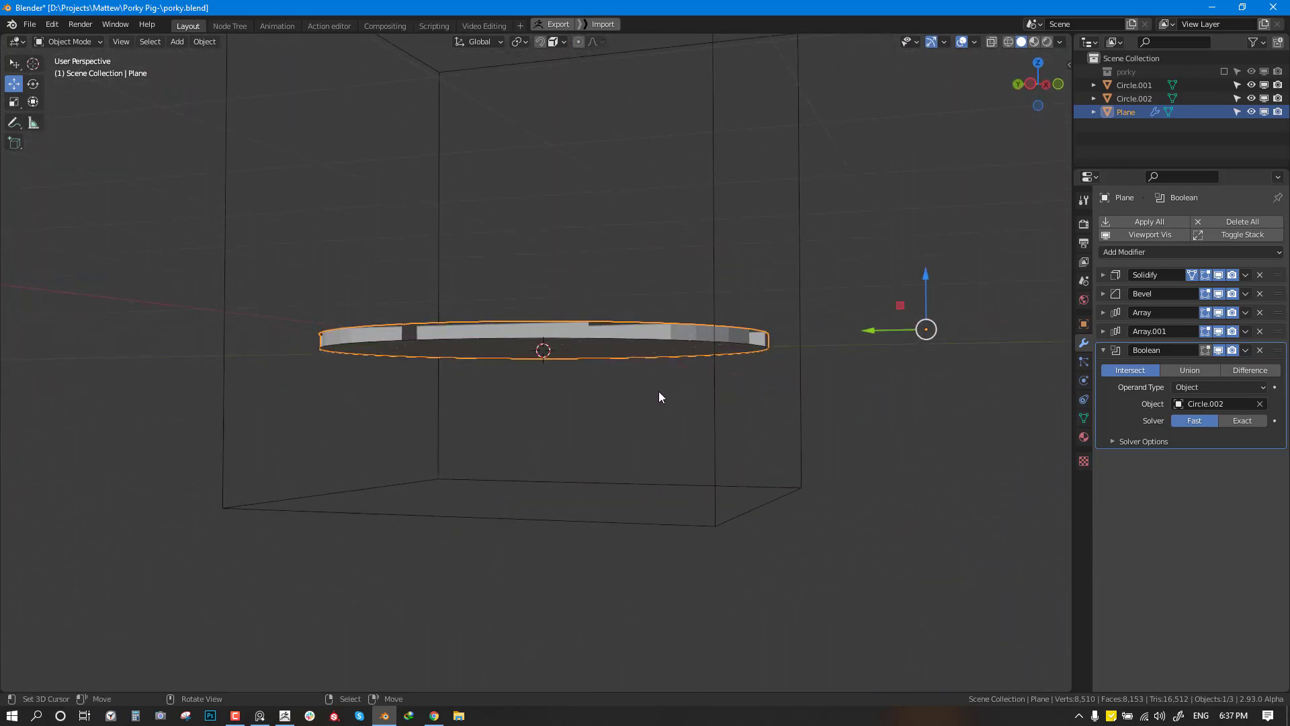
{"action": "middle_click_drag", "start_coordinate": [744, 390], "coordinate": [911, 369]}
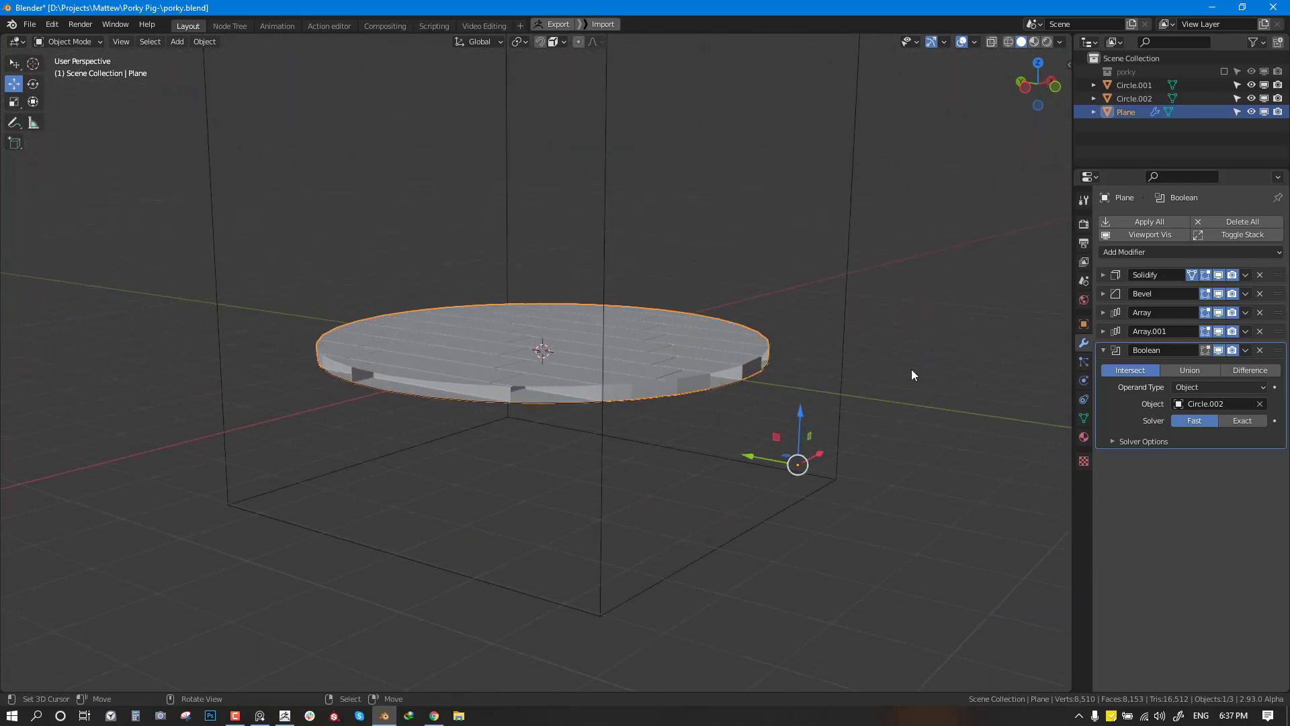
Step: Compare the plank floor with its Bevel modifier's viewport display switched off and on
{"action": "left_click", "coordinate": [1106, 347]}
{"action": "left_click", "coordinate": [1105, 293]}
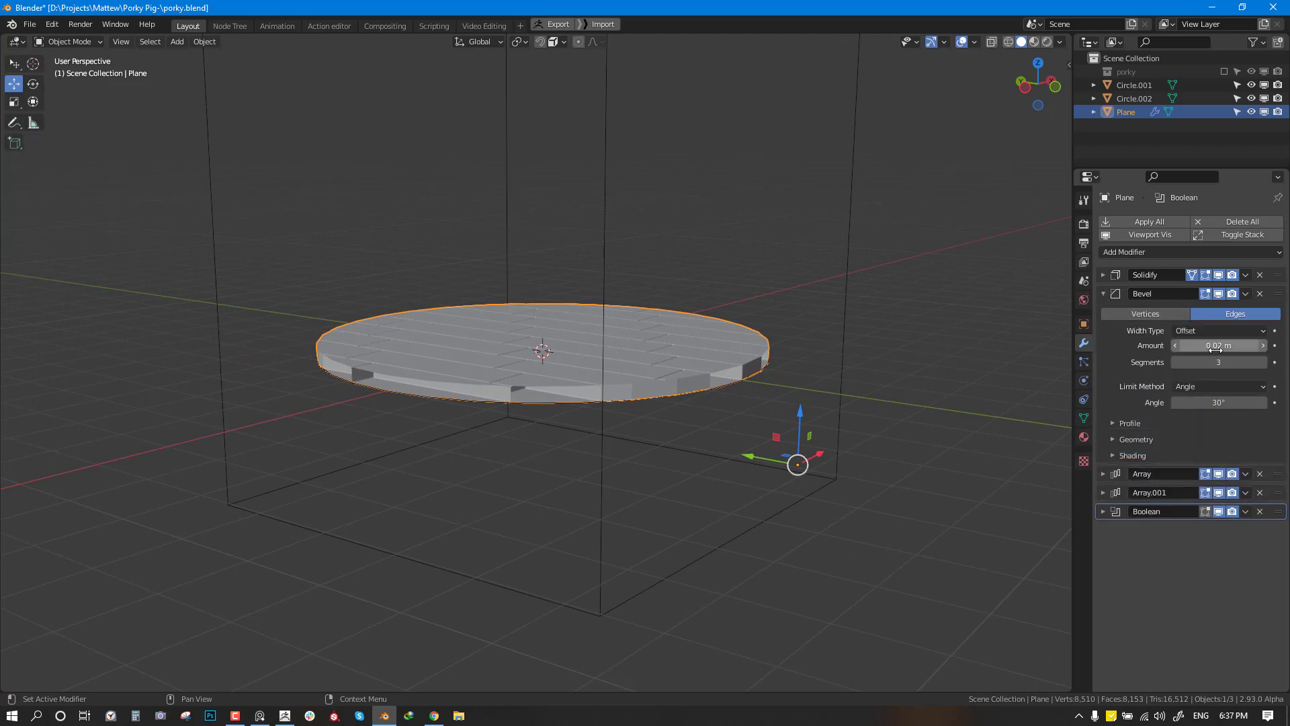
{"action": "left_click", "coordinate": [1219, 293]}
{"action": "middle_click_drag", "start_coordinate": [605, 416], "coordinate": [571, 524]}
{"action": "scroll", "coordinate": [562, 472], "scroll_direction": "up", "scroll_amount": 3}
{"action": "left_click", "coordinate": [1218, 294]}
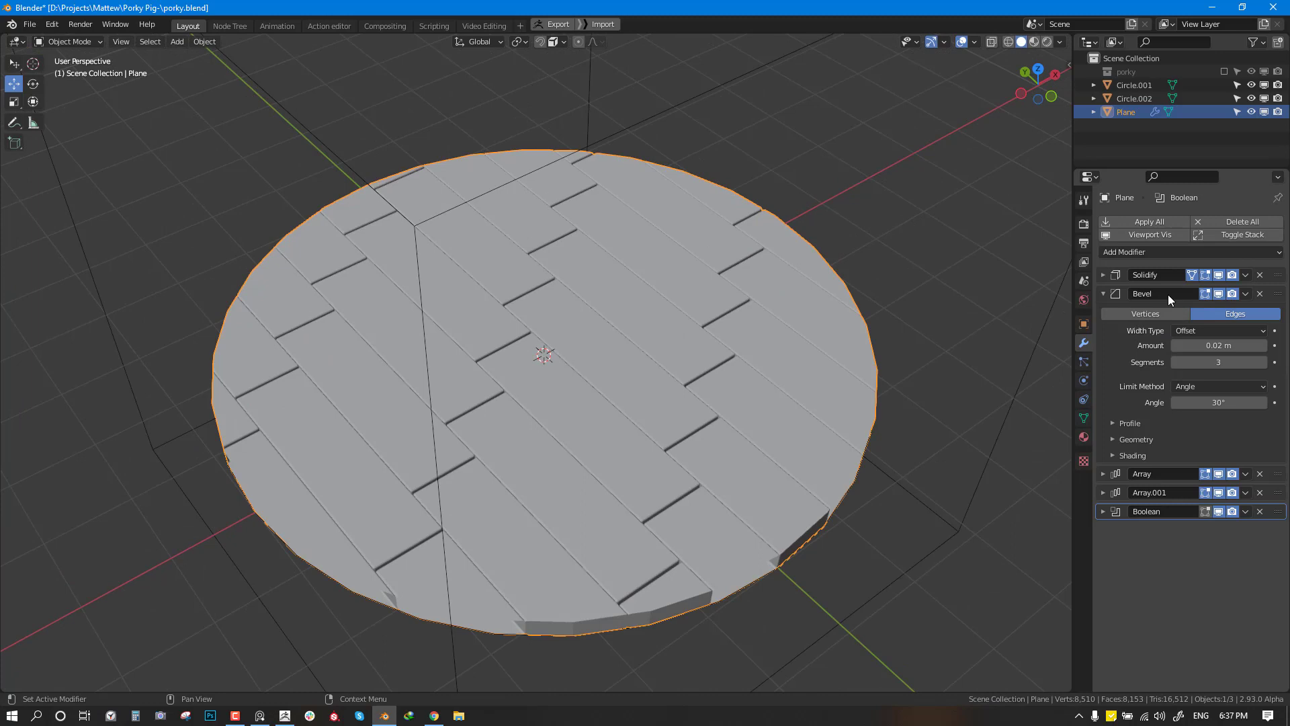
{"action": "left_click", "coordinate": [1104, 294]}
Step: Try a Solidify thickness of -0.391 m on the plank floor and undo it
{"action": "left_click", "coordinate": [1104, 274]}
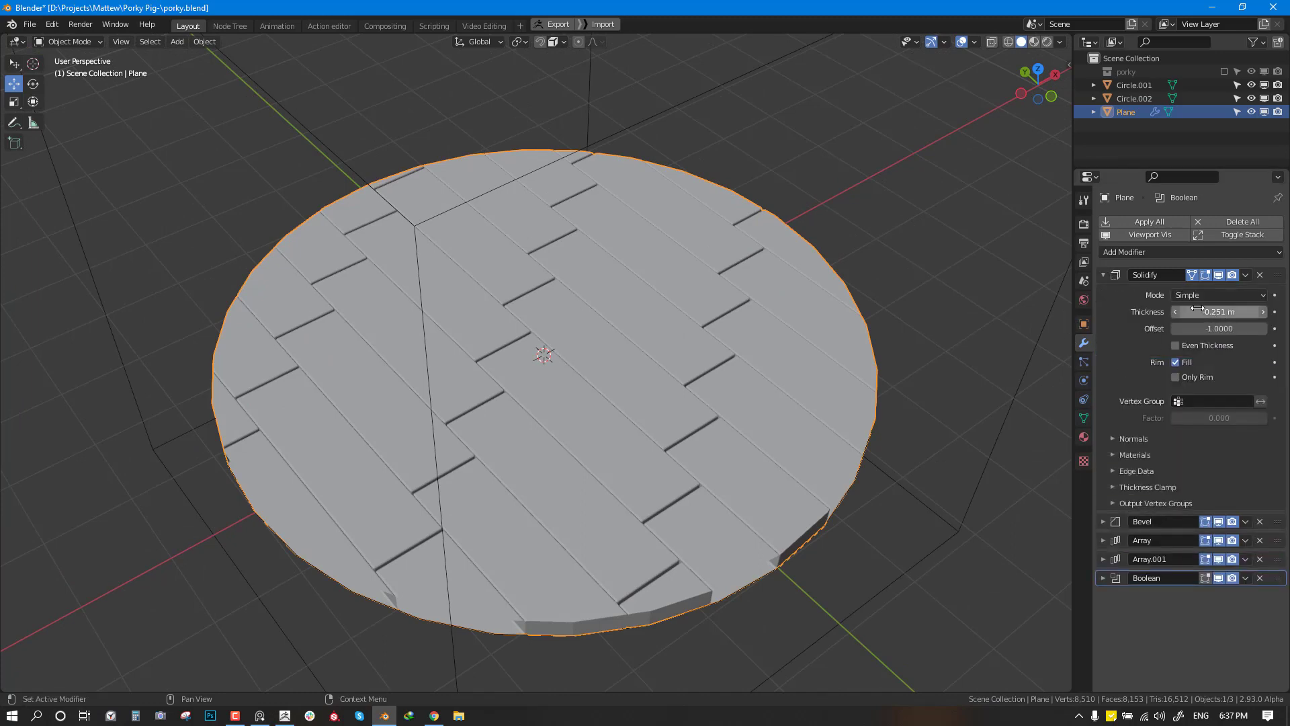
{"action": "left_click_drag", "start_coordinate": [1211, 312], "coordinate": [1171, 328]}
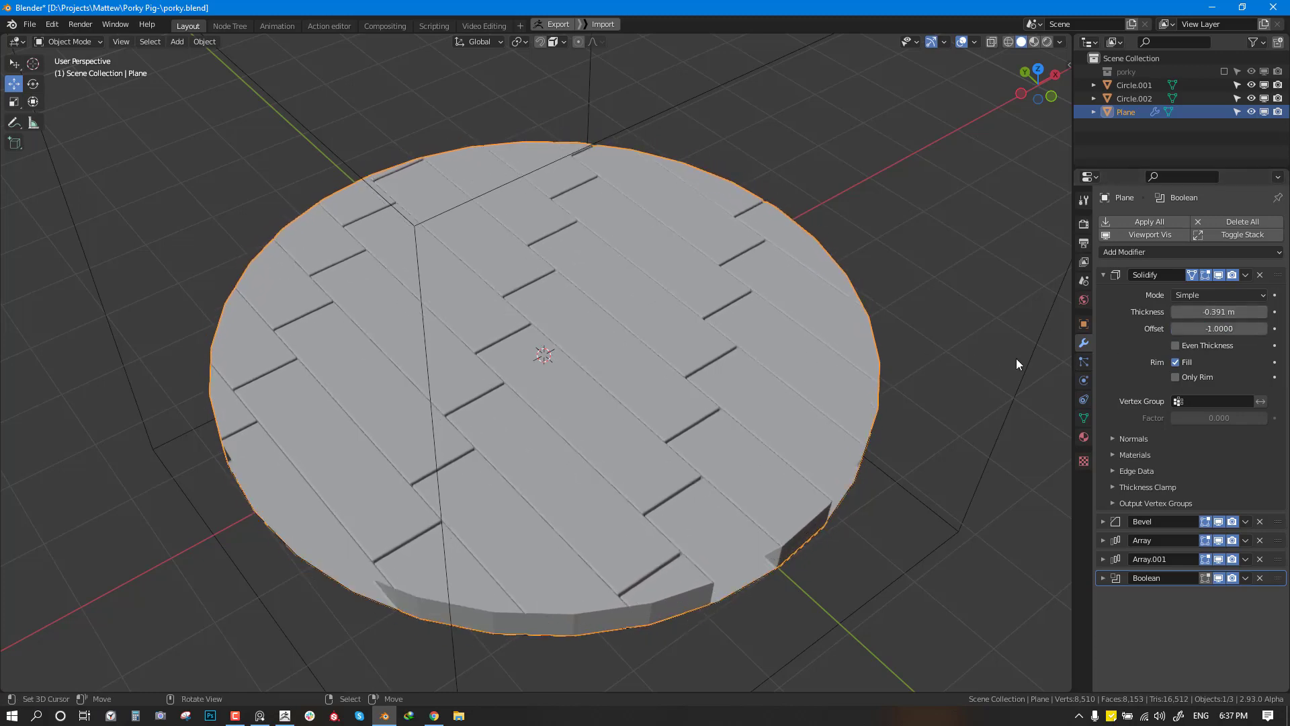
{"action": "key", "text": "ctrl+z"}
{"action": "key", "text": "ctrl+z"}
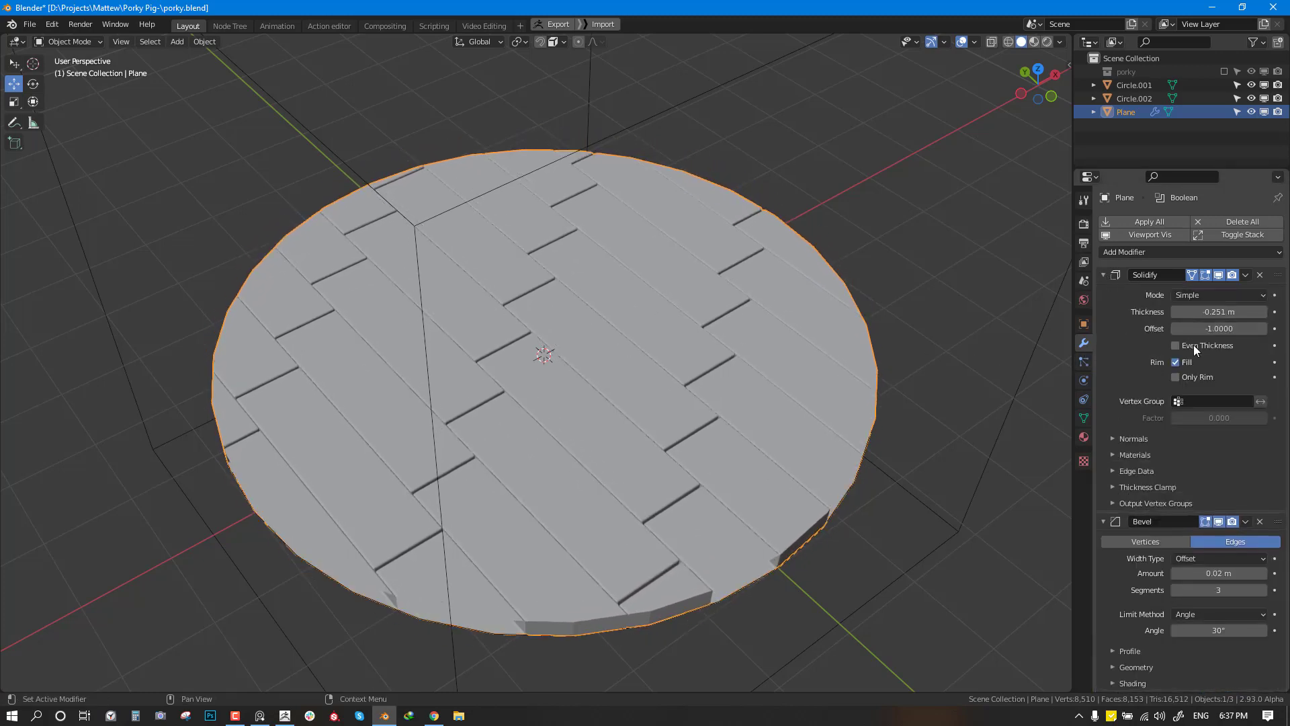
{"action": "middle_click_drag", "start_coordinate": [874, 377], "coordinate": [995, 343]}
{"action": "left_click", "coordinate": [1103, 275]}
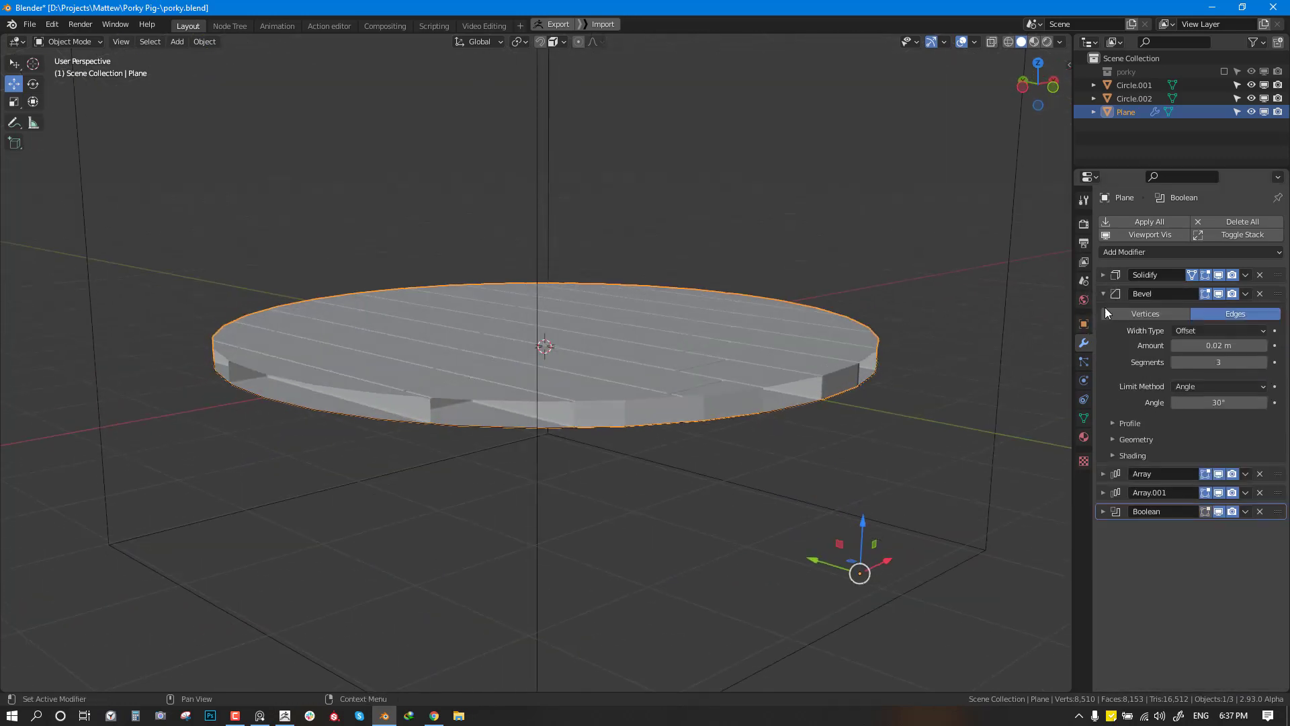
Step: Try a count of 5 in the plank floor's first Array modifier and return it to 4
{"action": "left_click", "coordinate": [1106, 473]}
{"action": "left_click", "coordinate": [1175, 511]}
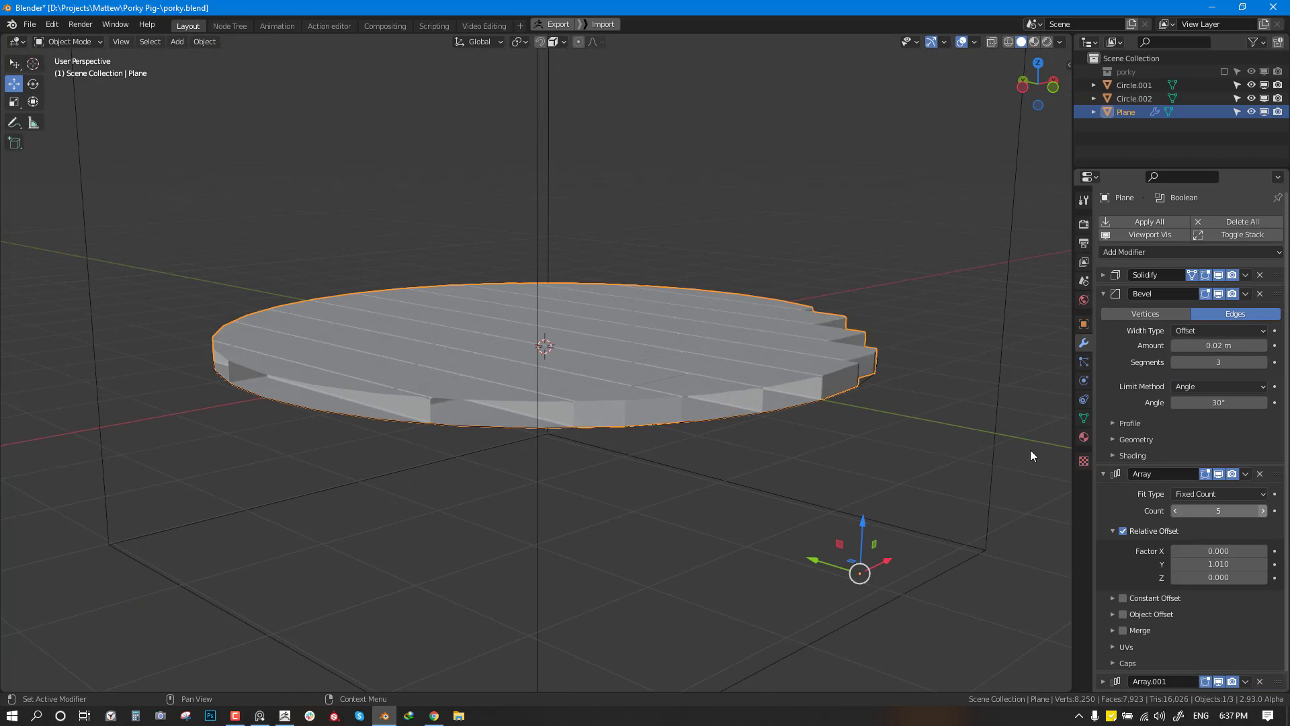
{"action": "middle_click_drag", "start_coordinate": [1030, 449], "coordinate": [1075, 510]}
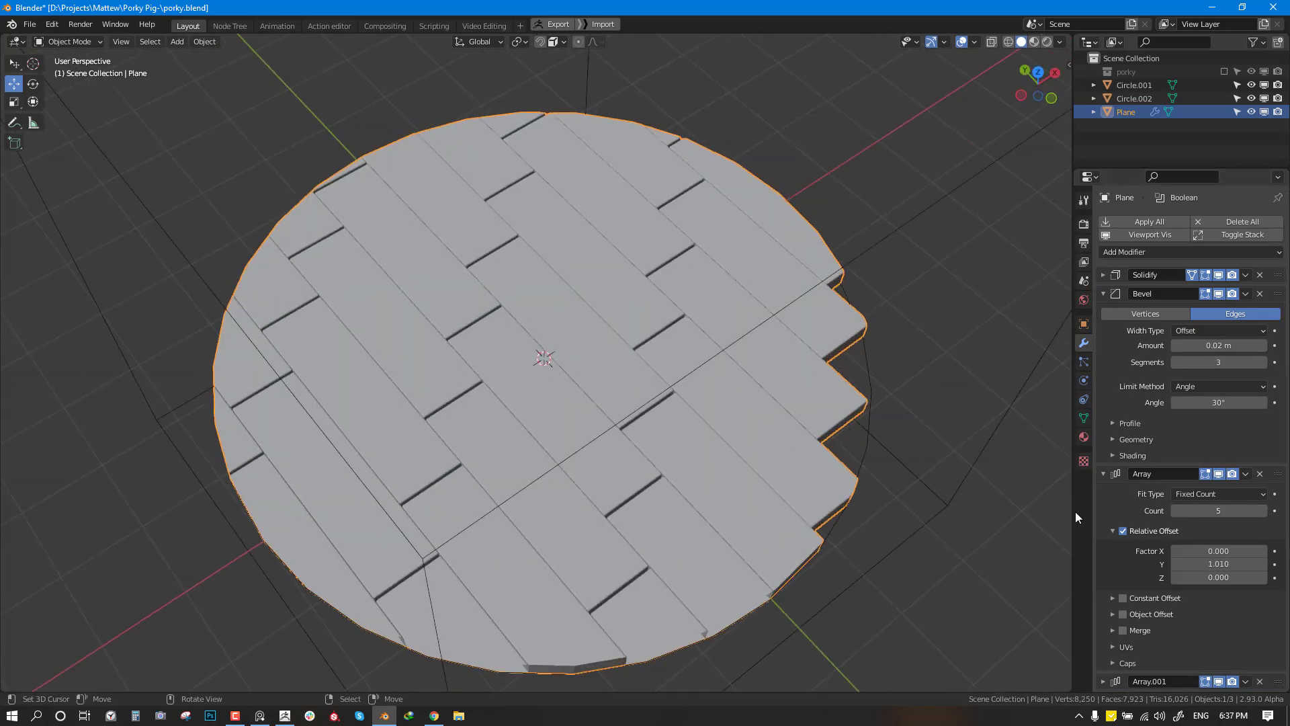
{"action": "left_click", "coordinate": [1175, 511]}
{"action": "scroll", "coordinate": [518, 383], "scroll_direction": "down", "scroll_amount": 2}
{"action": "key", "text": "alt+a"}
{"action": "scroll", "coordinate": [626, 356], "scroll_direction": "down", "scroll_amount": 3}
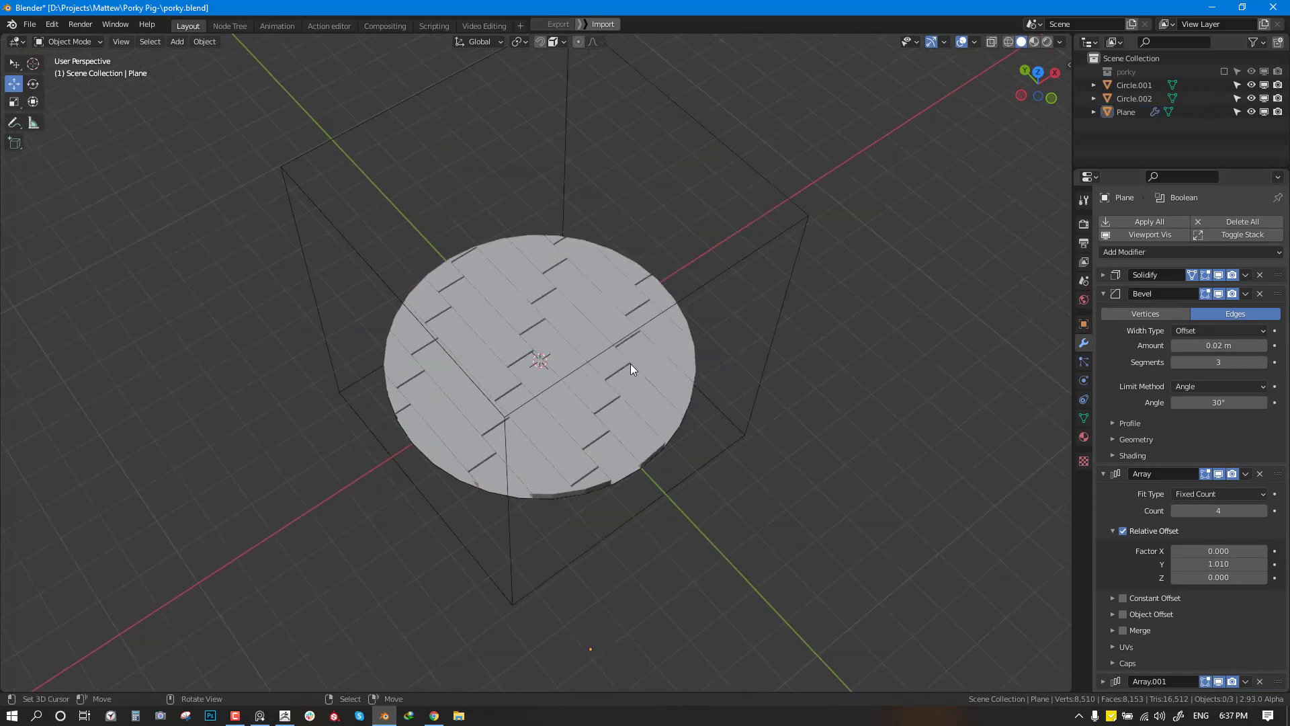
Step: Convert the plank floor to a mesh so all its modifiers become real geometry
{"action": "middle_click_drag", "start_coordinate": [630, 365], "coordinate": [638, 263]}
{"action": "left_click", "coordinate": [730, 345]}
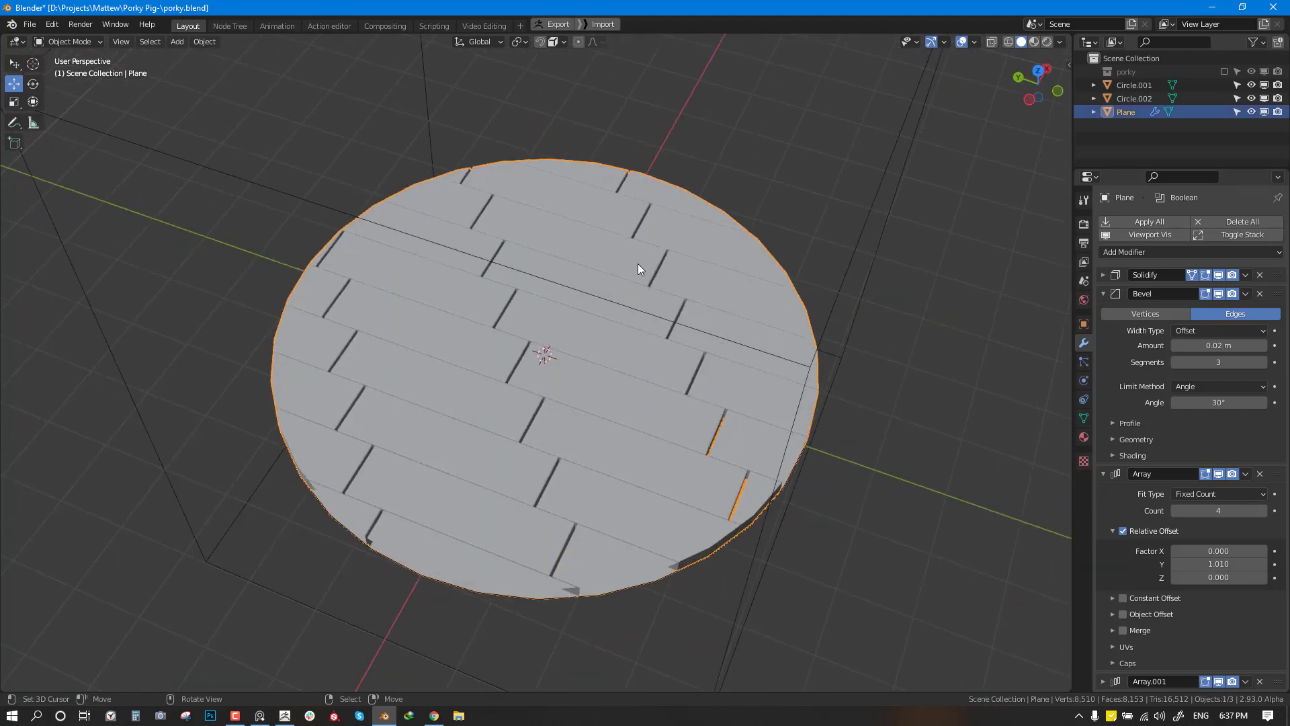
{"action": "left_click", "coordinate": [216, 43]}
{"action": "mouse_move", "coordinate": [238, 111]}
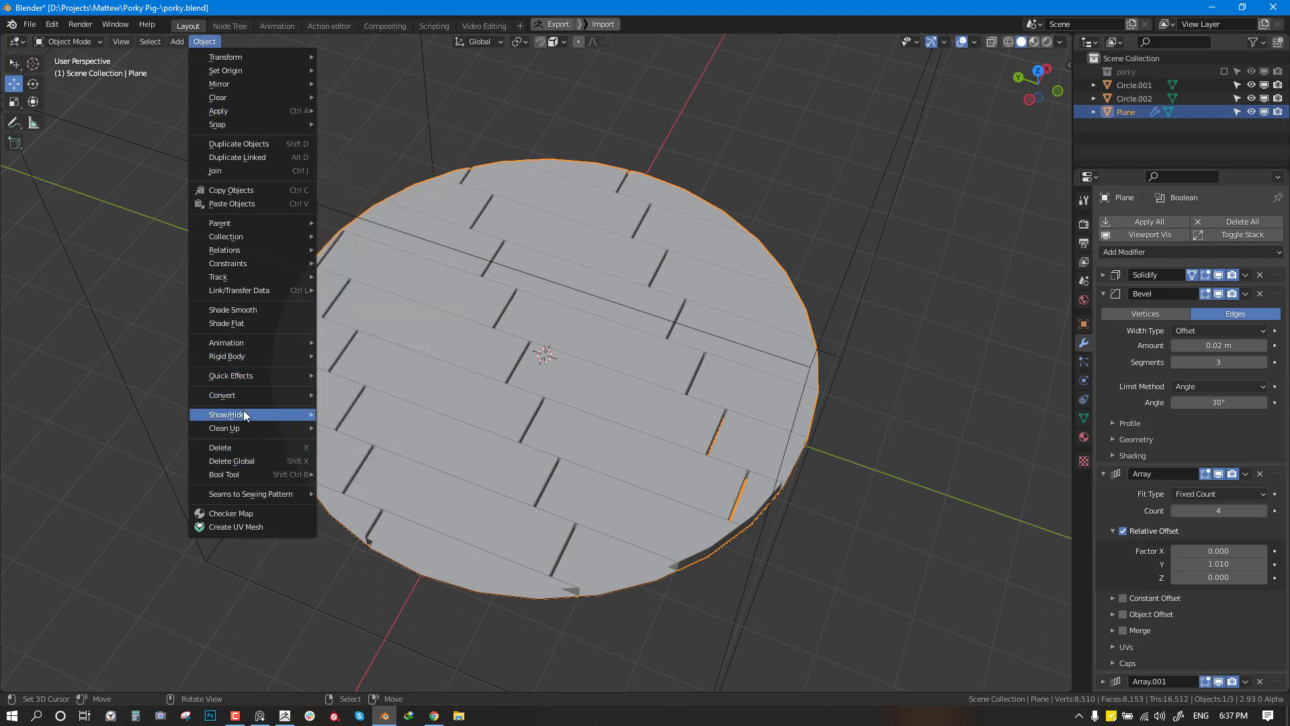
{"action": "mouse_move", "coordinate": [245, 394]}
{"action": "left_click", "coordinate": [345, 409]}
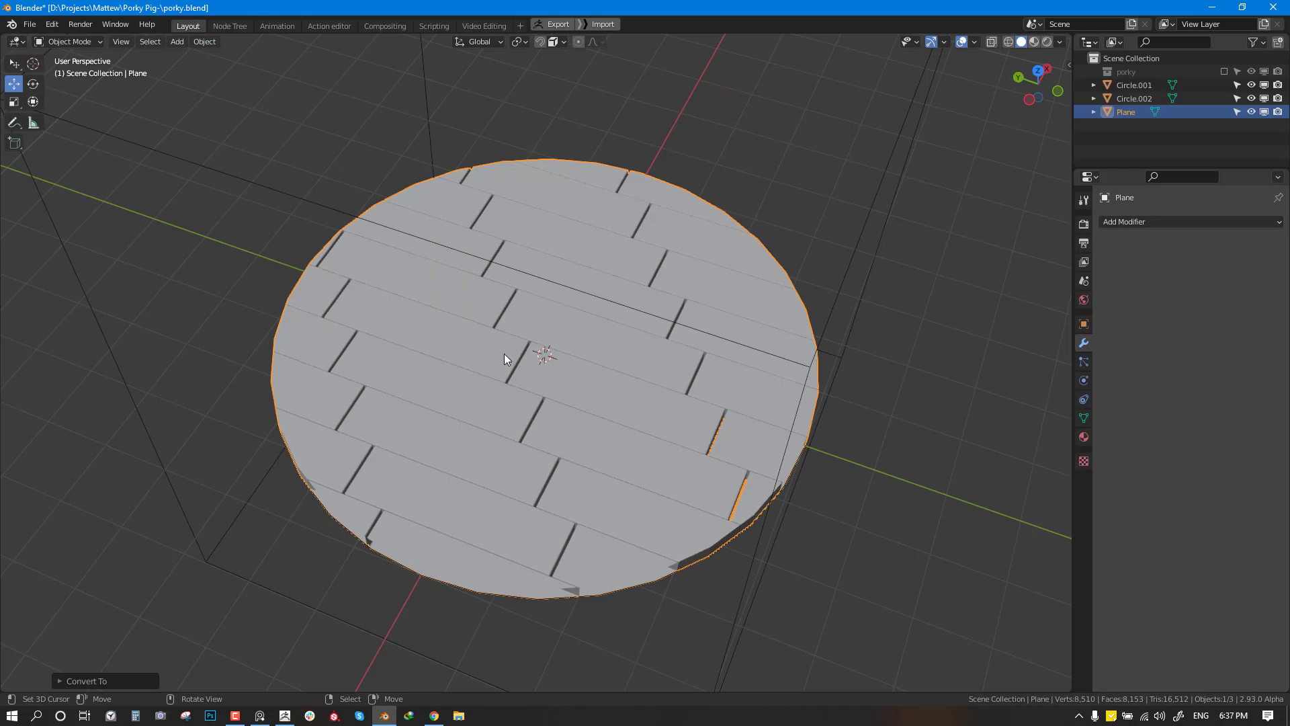
Step: Delete the cutter cylinder surrounding the plank floor
{"action": "middle_click_drag", "start_coordinate": [504, 353], "coordinate": [829, 353]}
{"action": "left_click", "coordinate": [817, 345]}
{"action": "key", "text": "Delete"}
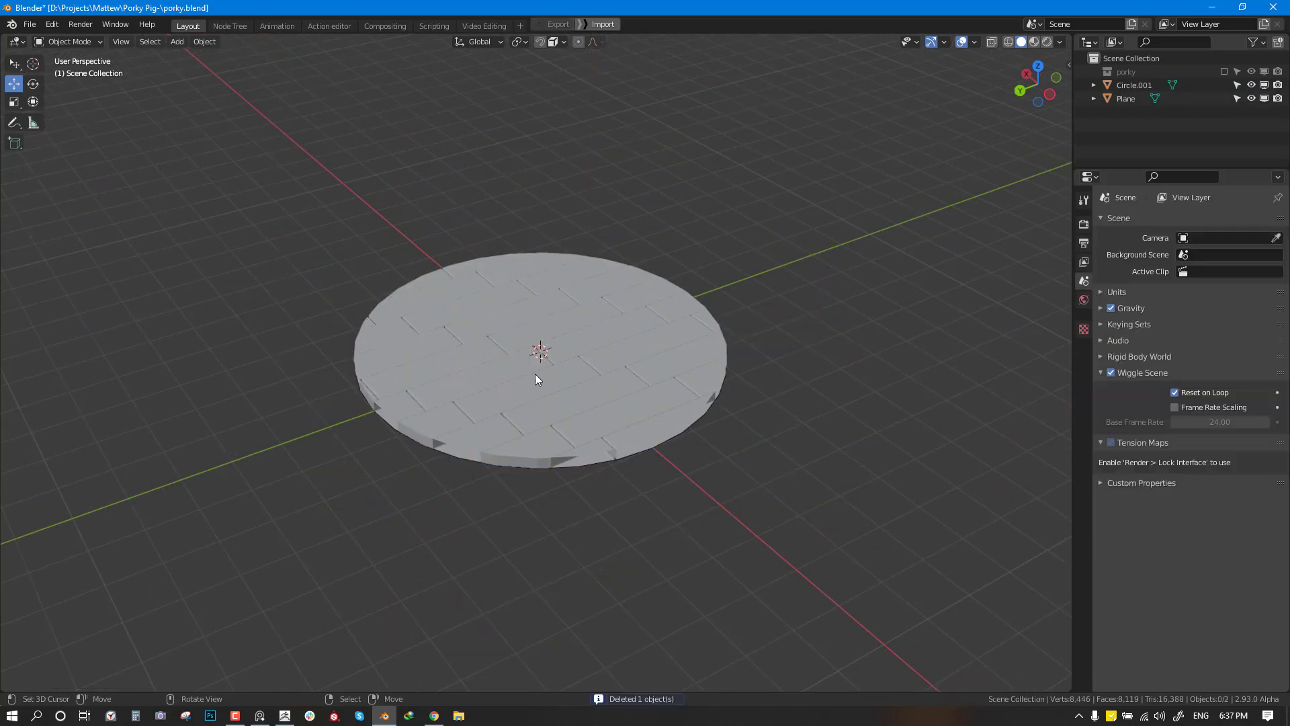
Step: Set the plank floor's origin to its geometry
{"action": "left_click", "coordinate": [535, 374]}
{"action": "key", "text": "q"}
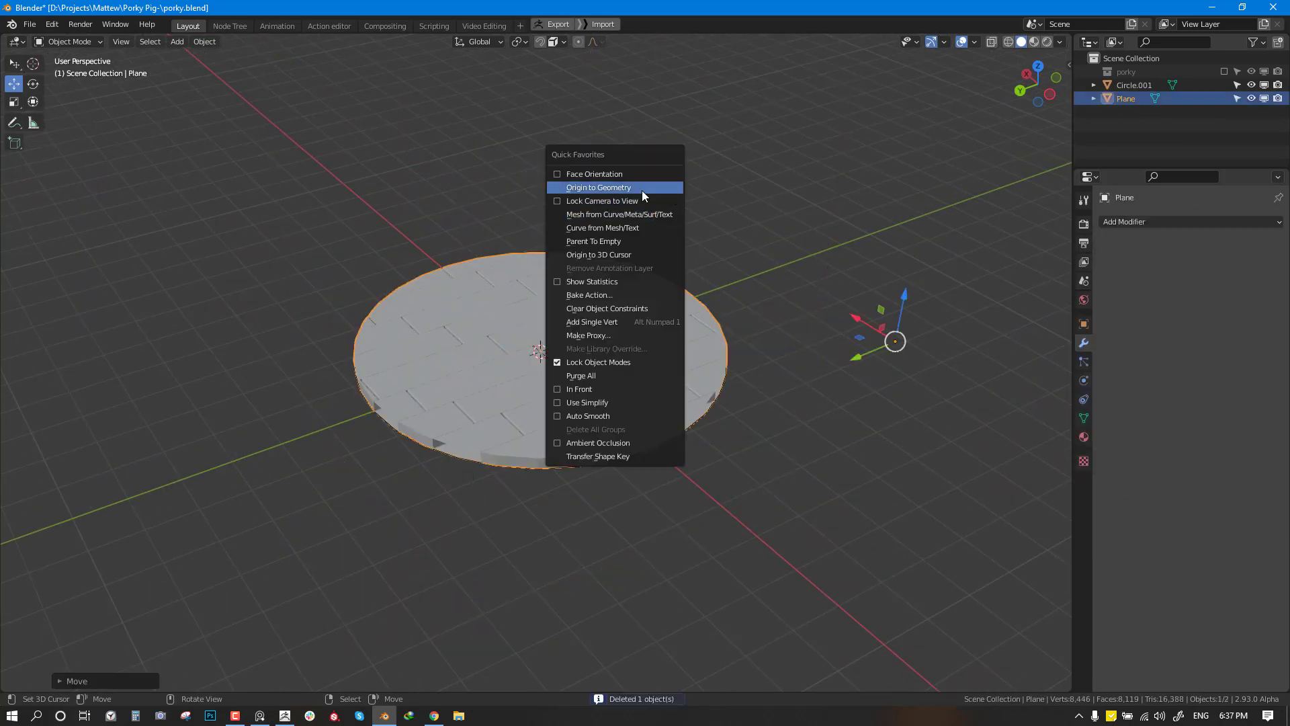
{"action": "left_click", "coordinate": [642, 189]}
Step: Inspect the plank floor's mesh in Edit Mode, focusing on the gaps and shading faults along its outer rim
{"action": "middle_click_drag", "start_coordinate": [642, 189], "coordinate": [887, 403]}
{"action": "key", "text": "Tab"}
{"action": "key", "text": "a"}
{"action": "key", "text": "Tab"}
{"action": "key", "text": "alt+a"}
{"action": "mouse_move", "coordinate": [781, 421]}
{"action": "middle_mouse_down"}
{"action": "mouse_move", "coordinate": [850, 446]}
{"action": "mouse_move", "coordinate": [862, 405]}
{"action": "mouse_move", "coordinate": [645, 426]}
{"action": "mouse_move", "coordinate": [768, 415]}
{"action": "middle_mouse_up"}
{"action": "middle_click_drag", "start_coordinate": [761, 408], "coordinate": [474, 353]}
{"action": "key", "text": "alt+a"}
{"action": "left_click", "coordinate": [513, 347]}
{"action": "key", "text": "Tab"}
{"action": "key", "text": "alt+a"}
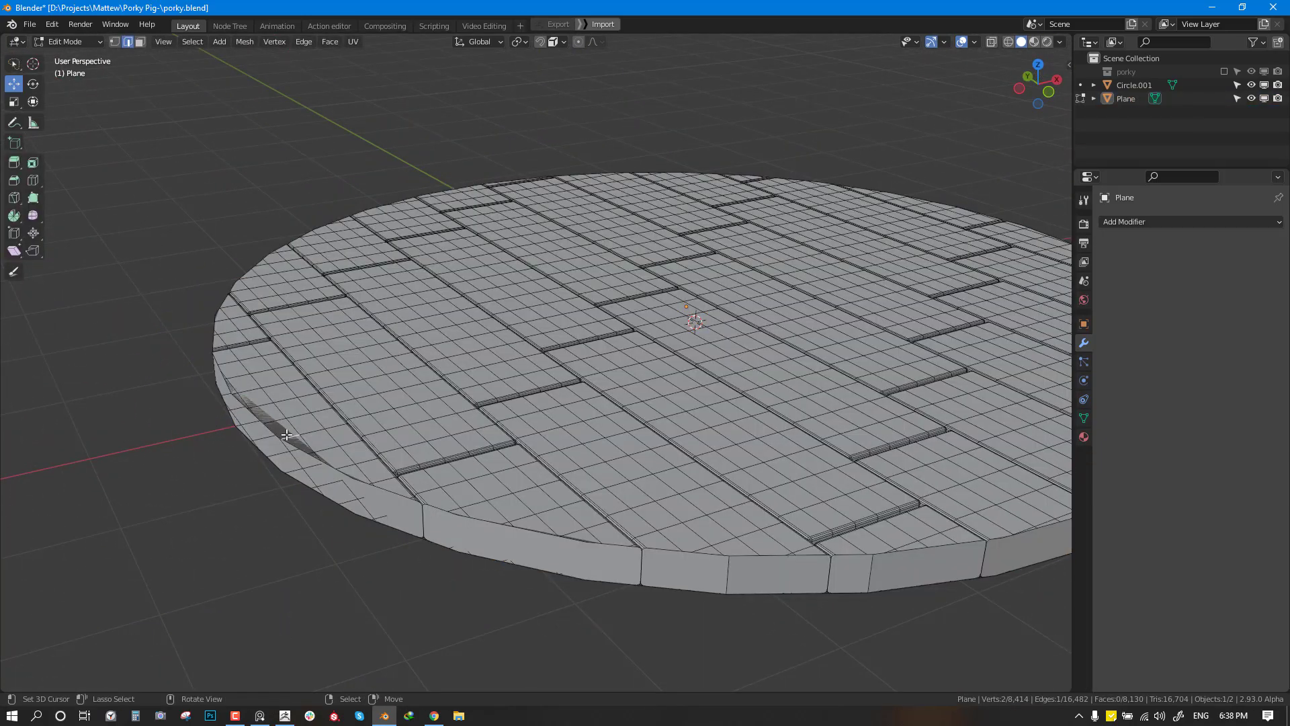
Step: Try merging all of the plank floor's vertices by distance, undo the merge and return to Object Mode
{"action": "key", "text": "a"}
{"action": "key", "text": "q"}
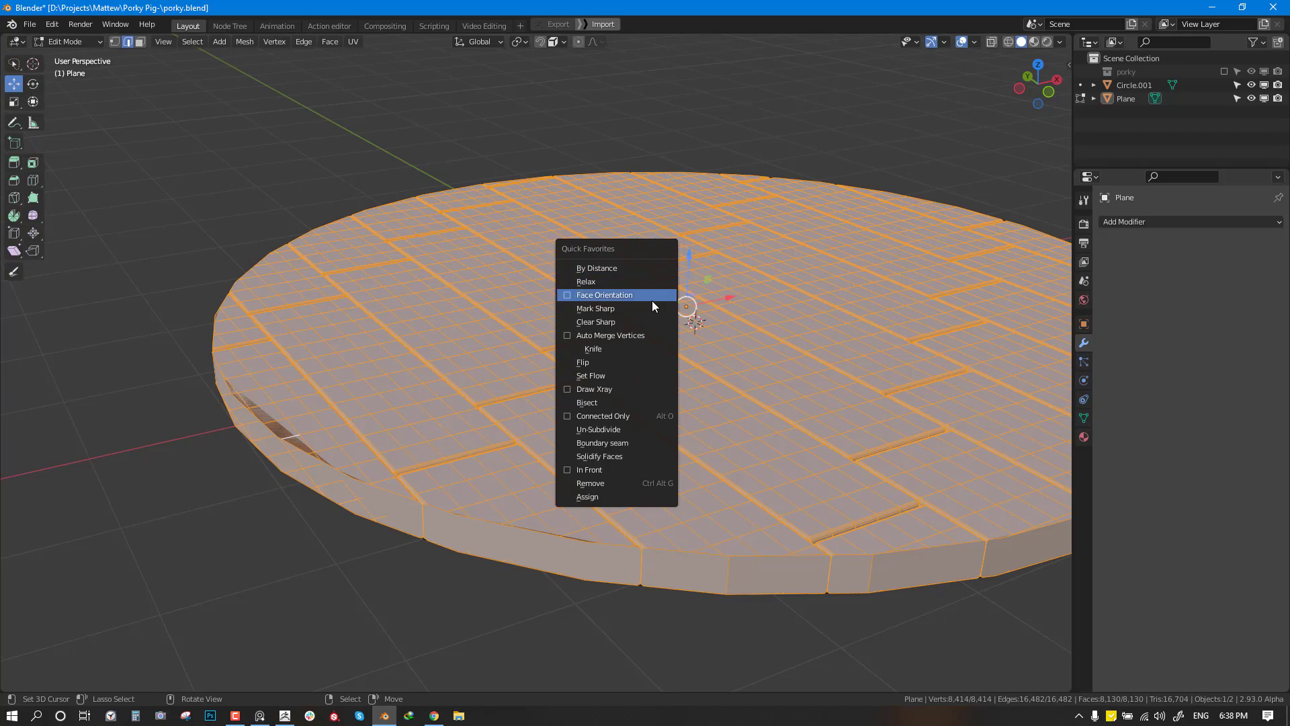
{"action": "left_click", "coordinate": [636, 268]}
{"action": "middle_click_drag", "start_coordinate": [636, 272], "coordinate": [268, 383]}
{"action": "key", "text": "ctrl+z"}
{"action": "left_click", "coordinate": [430, 370]}
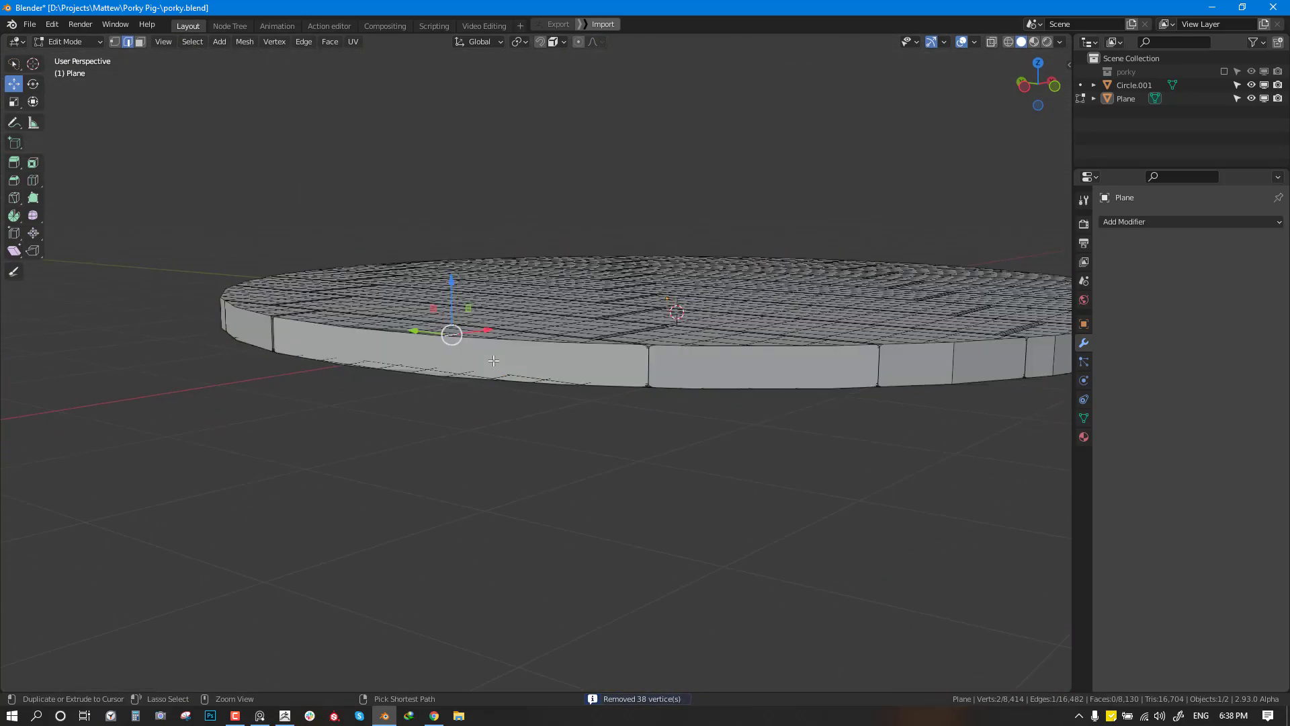
{"action": "key", "text": "a"}
{"action": "key", "text": "Tab"}
{"action": "key", "text": "alt+a"}
{"action": "left_click", "coordinate": [493, 361]}
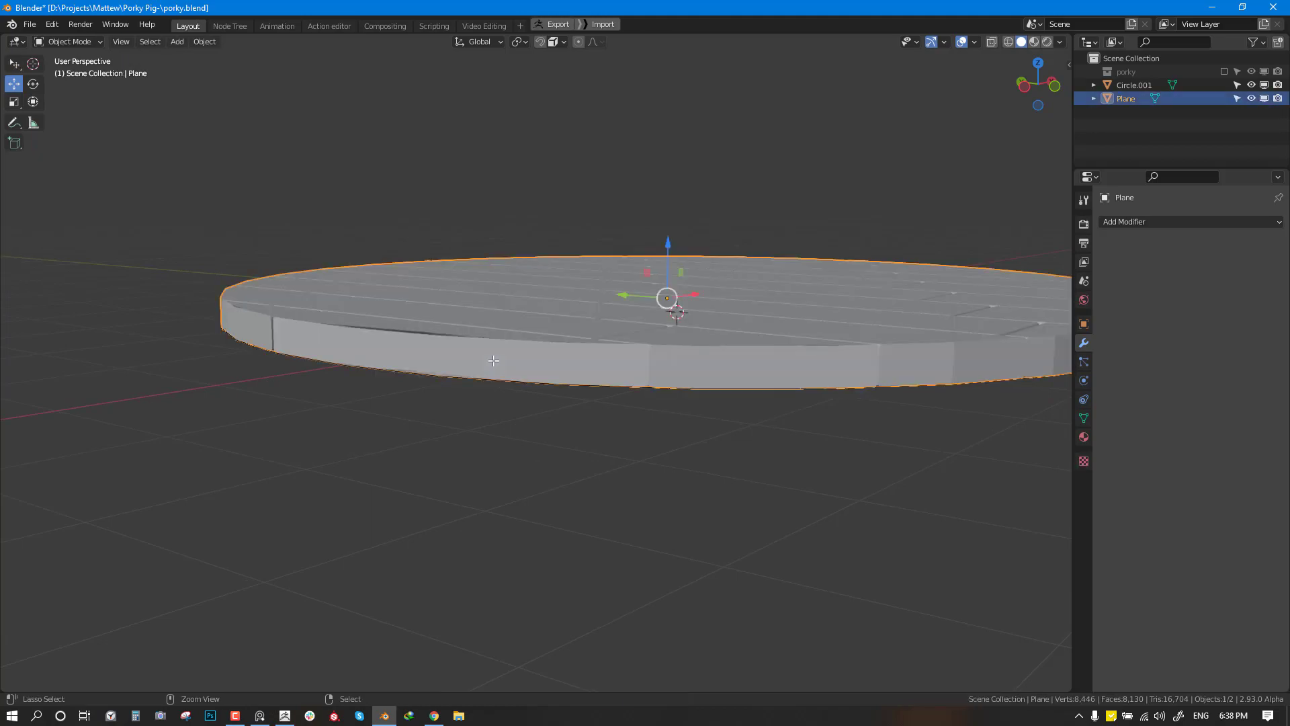
Step: Try Merge by Distance again on the whole floor mesh in vertex select mode and undo it
{"action": "key", "text": "Tab"}
{"action": "middle_click_drag", "start_coordinate": [493, 361], "coordinate": [476, 393]}
{"action": "key", "text": "alt+a"}
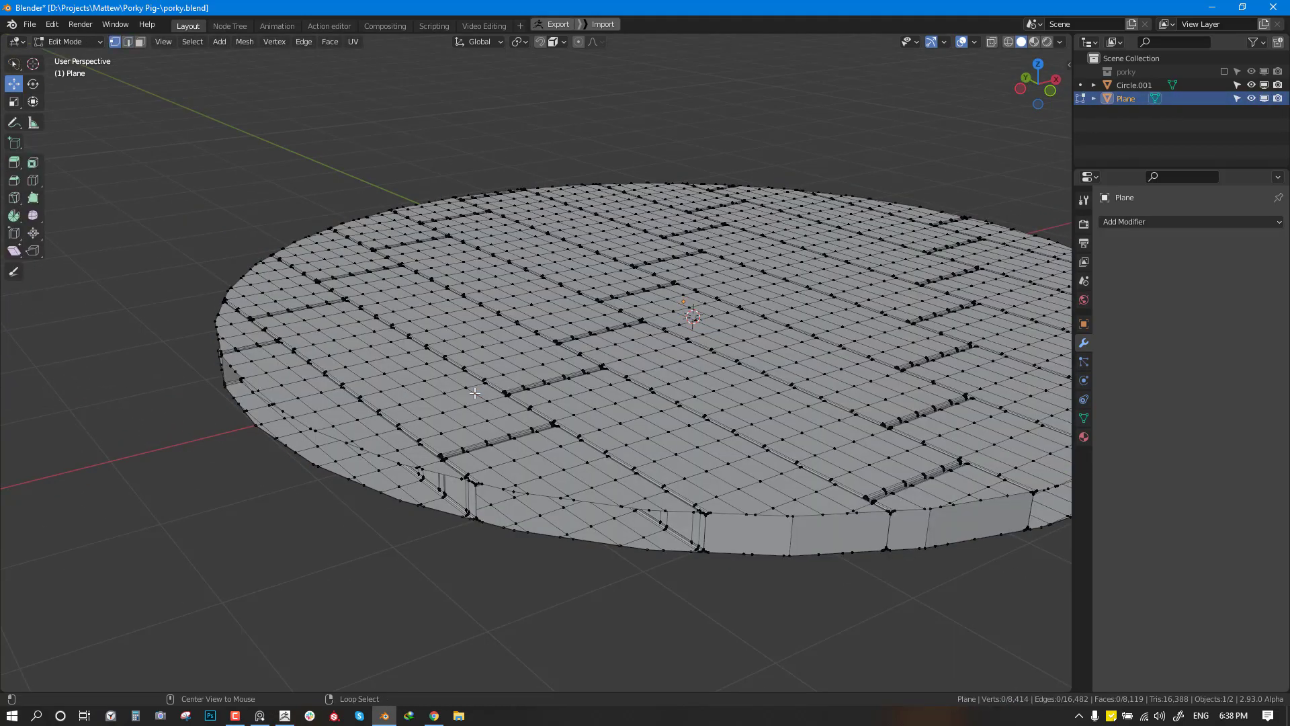
{"action": "key", "text": "1"}
{"action": "key", "text": "a"}
{"action": "key", "text": "m"}
{"action": "left_click", "coordinate": [609, 233]}
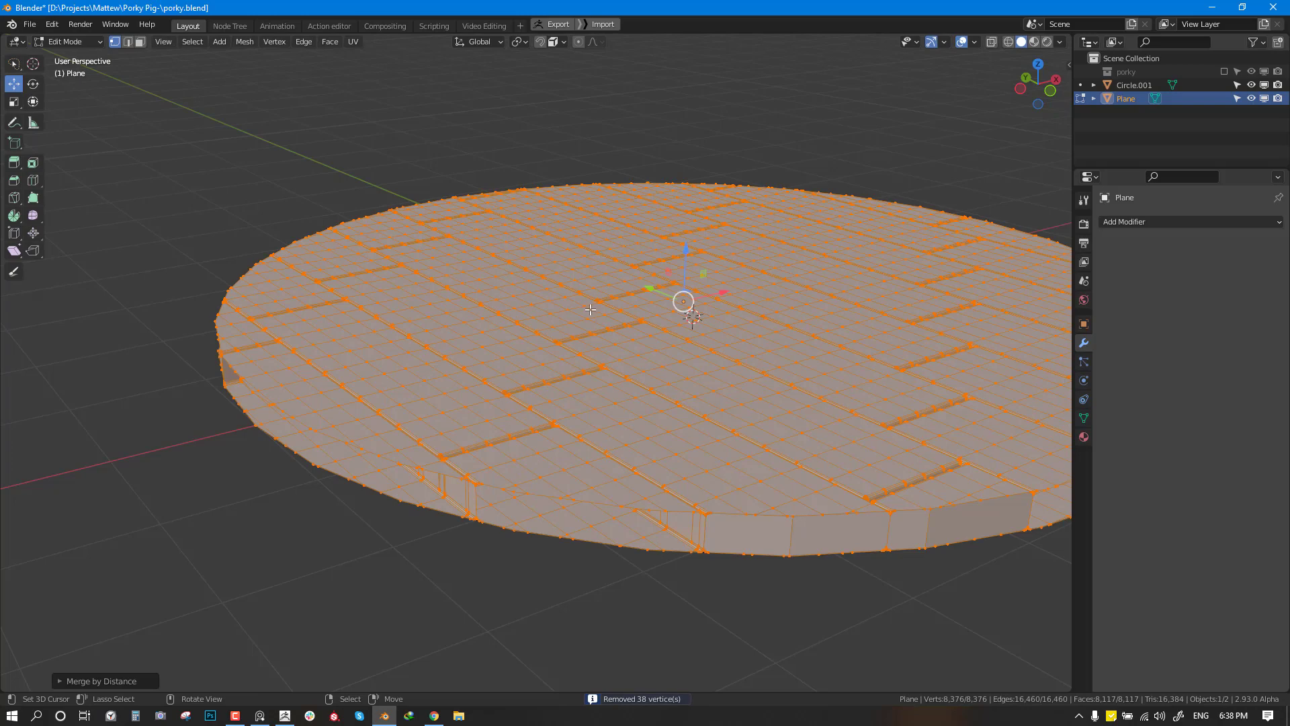
{"action": "mouse_move", "coordinate": [470, 384]}
{"action": "middle_mouse_down"}
{"action": "mouse_move", "coordinate": [393, 411]}
{"action": "mouse_move", "coordinate": [483, 389]}
{"action": "middle_mouse_up"}
{"action": "middle_click_drag", "start_coordinate": [553, 357], "coordinate": [519, 375]}
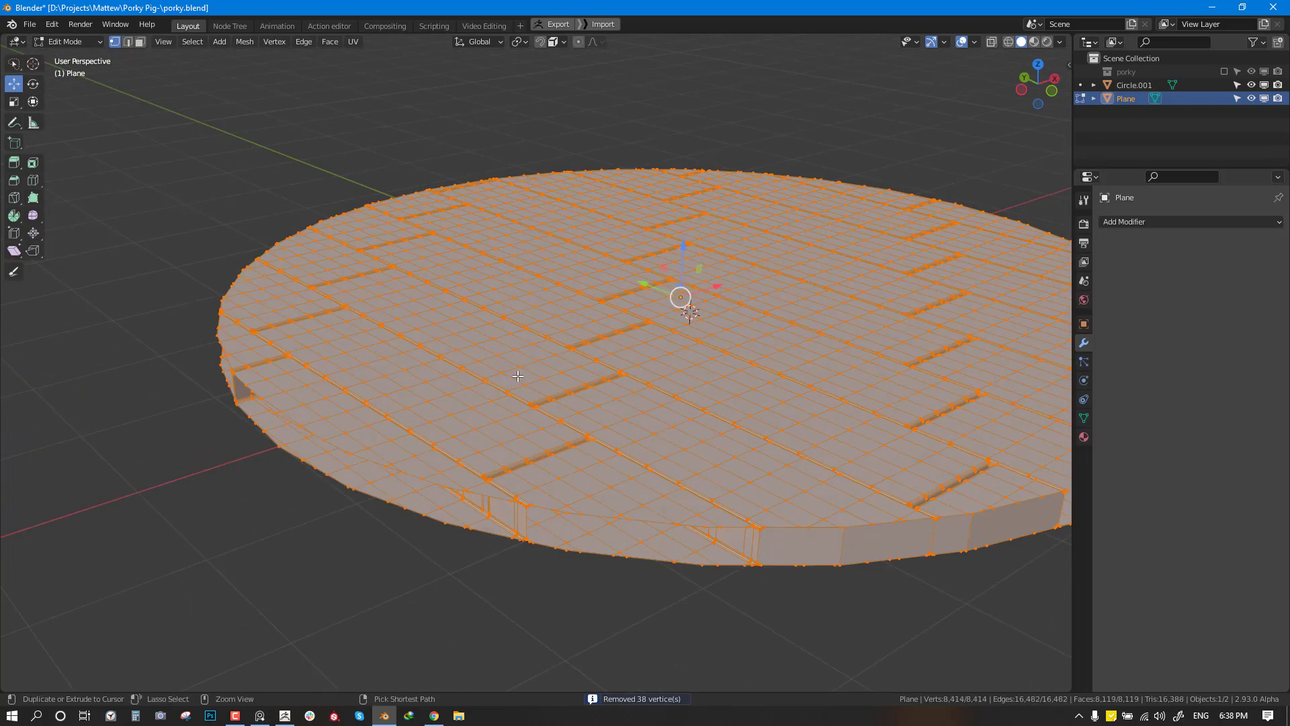
Step: Return the plank floor to Object Mode and undo its earlier origin change
{"action": "key", "text": "alt+a"}
{"action": "key", "text": "2"}
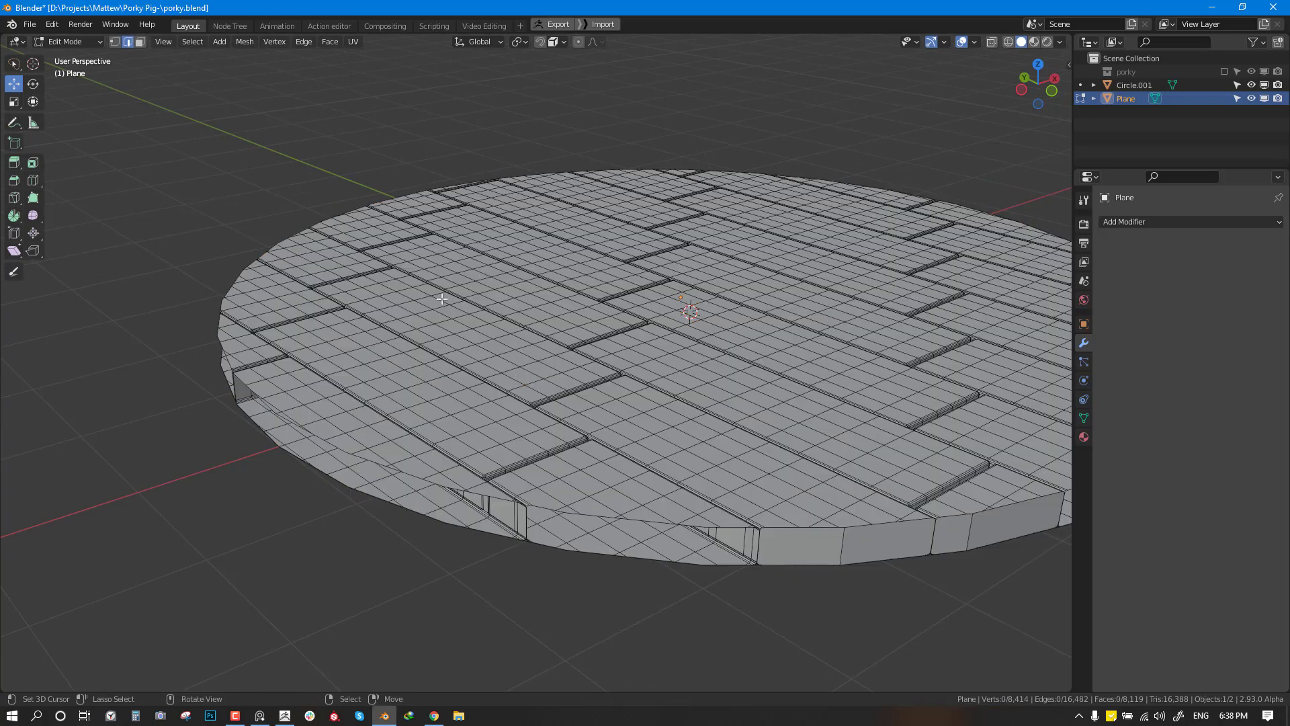
{"action": "scroll", "coordinate": [578, 446], "scroll_direction": "down", "scroll_amount": 1}
{"action": "key", "text": "Tab"}
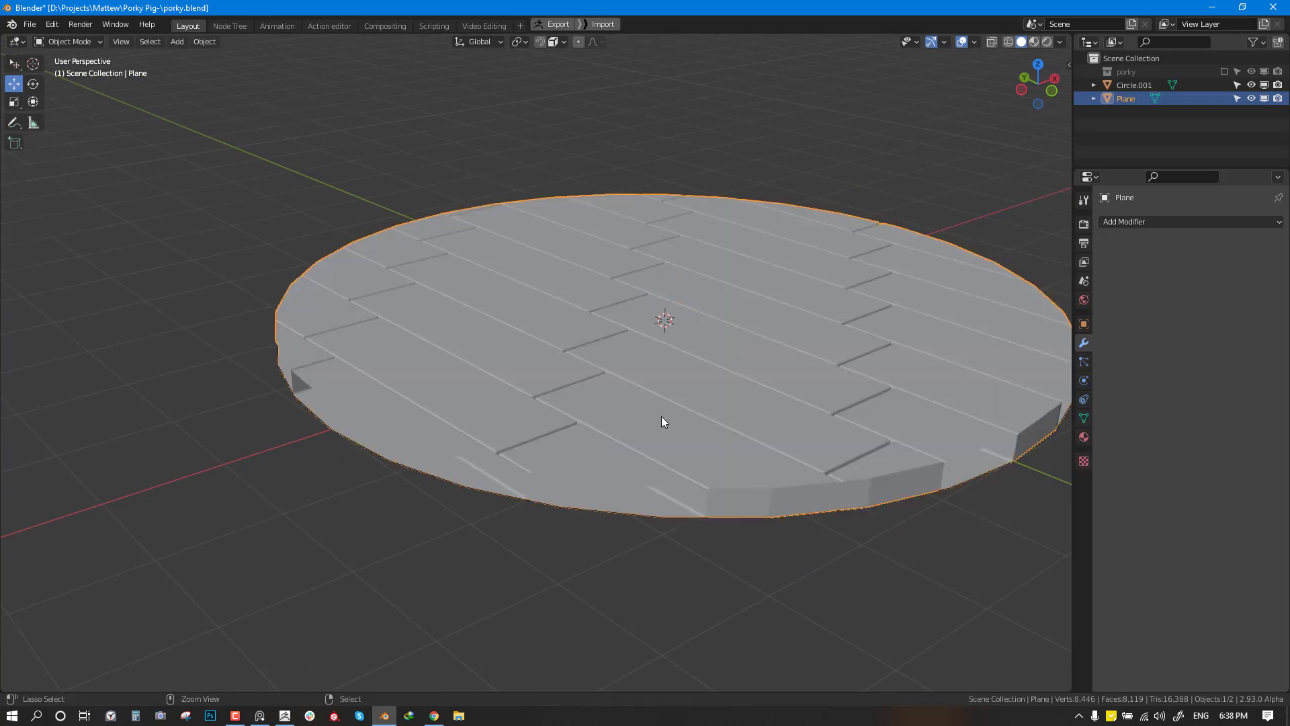
{"action": "middle_click_drag", "start_coordinate": [666, 413], "coordinate": [693, 434]}
{"action": "scroll", "coordinate": [592, 413], "scroll_direction": "down", "scroll_amount": 2}
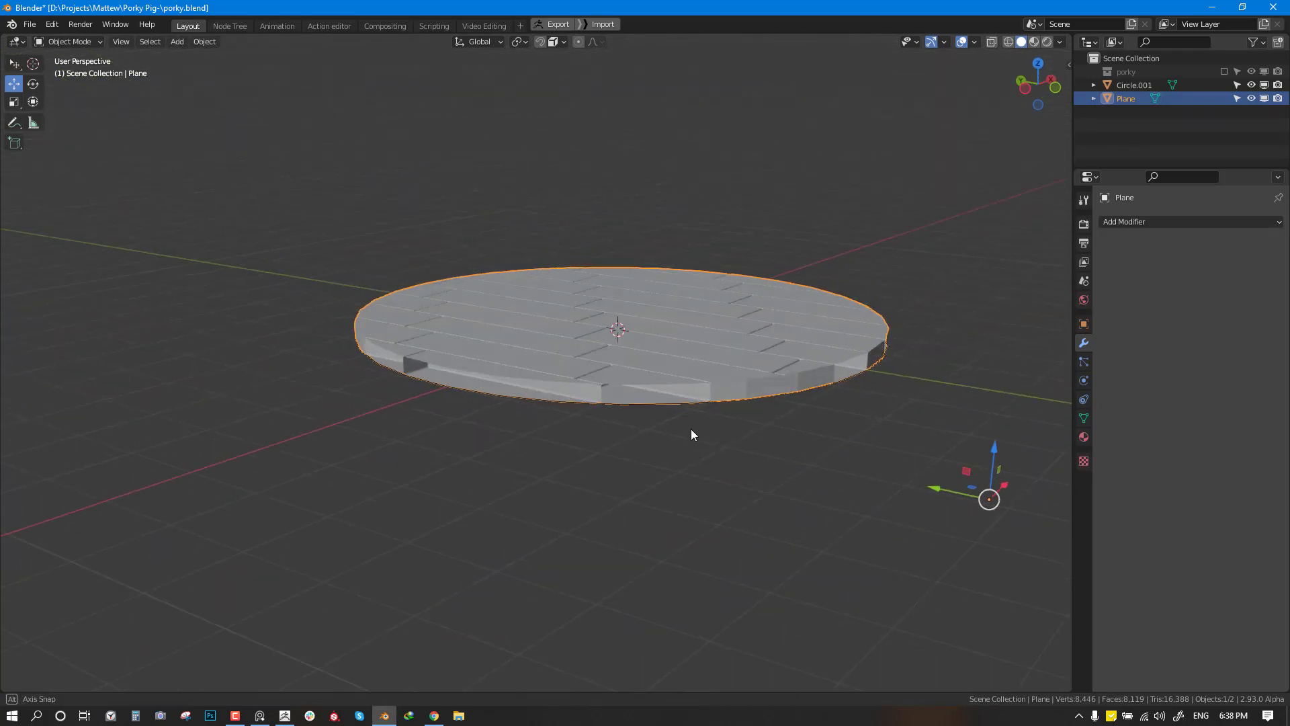
Step: Enter Edit Mode on the plank floor, select its entire mesh and return to Object Mode
{"action": "key", "text": "Tab"}
{"action": "key", "text": "a"}
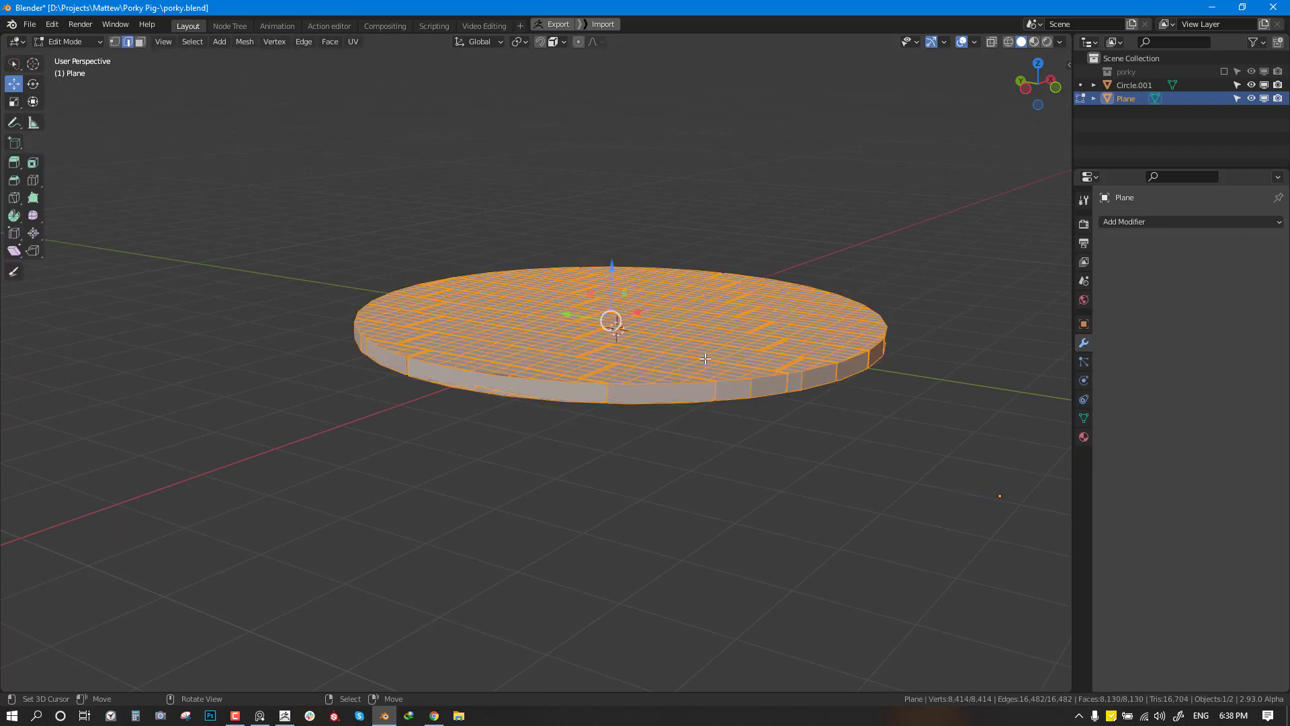
{"action": "key", "text": "Tab"}
{"action": "middle_click_drag", "start_coordinate": [657, 446], "coordinate": [518, 450]}
{"action": "key", "text": "alt+a"}
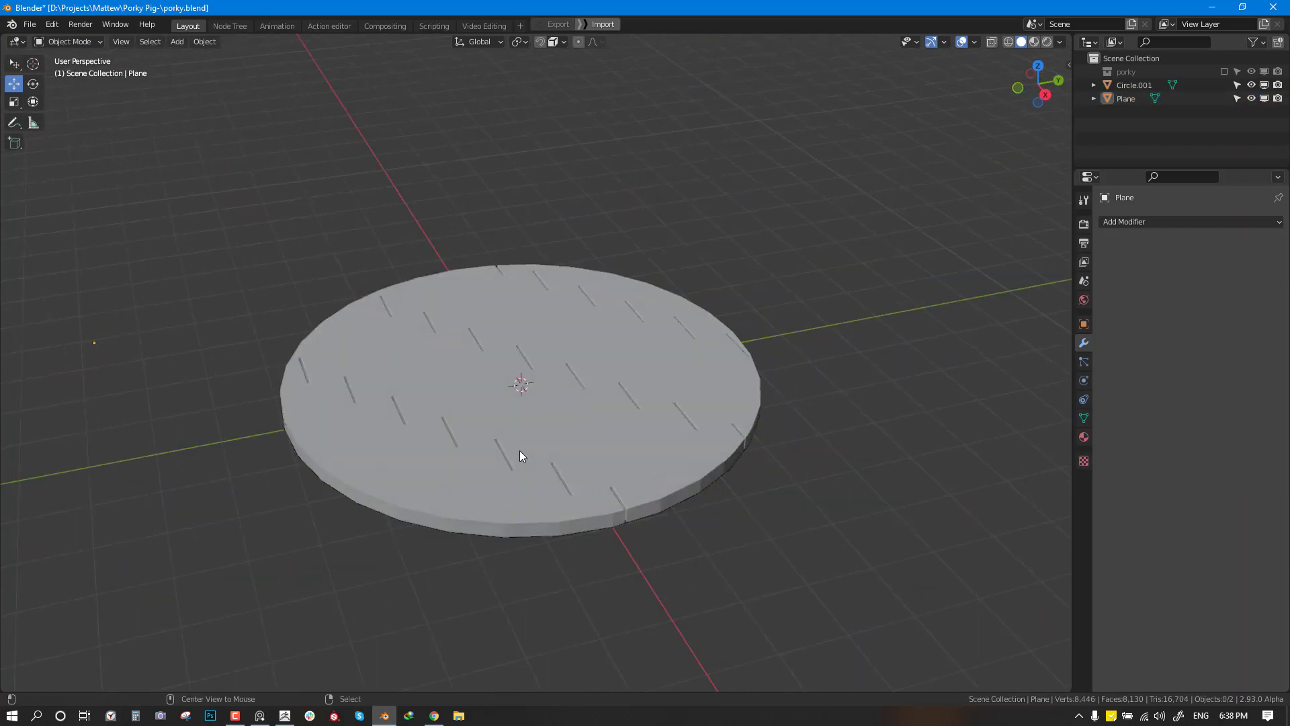
{"action": "middle_click_drag", "start_coordinate": [610, 423], "coordinate": [461, 434]}
{"action": "scroll", "coordinate": [471, 423], "scroll_direction": "up", "scroll_amount": 2}
Step: Set the plank floor's origin to the centre of its geometry and deselect it
{"action": "left_click", "coordinate": [490, 411]}
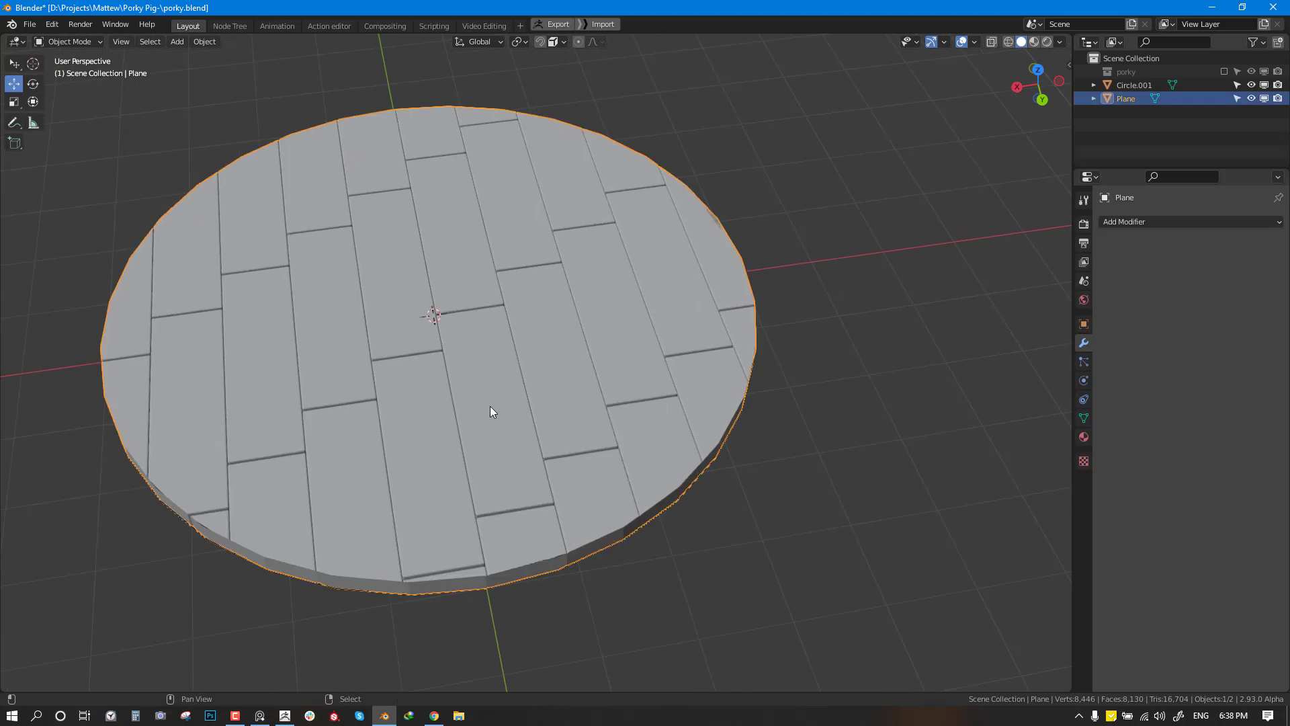
{"action": "right_click", "coordinate": [490, 406]}
{"action": "left_click", "coordinate": [639, 279]}
{"action": "scroll", "coordinate": [541, 451], "scroll_direction": "down", "scroll_amount": 2}
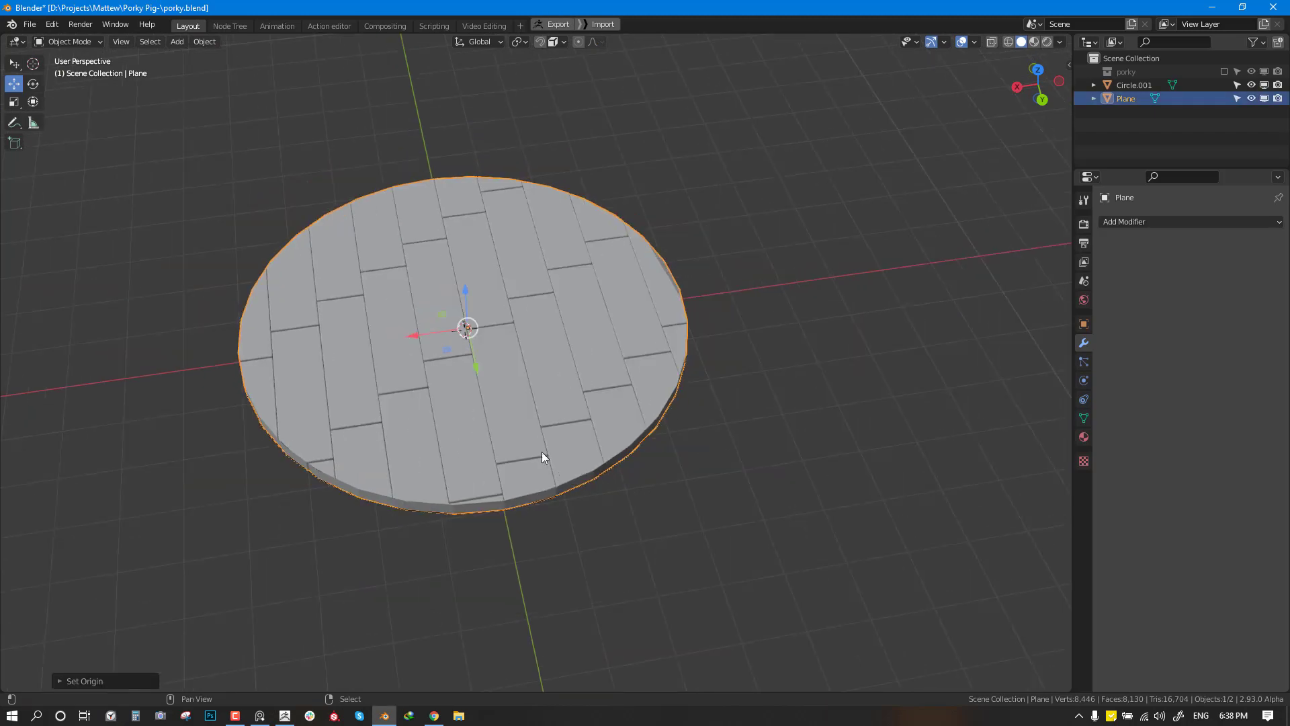
{"action": "middle_click_drag", "start_coordinate": [542, 452], "coordinate": [663, 375], "text": "shift"}
{"action": "key", "text": "alt+a"}
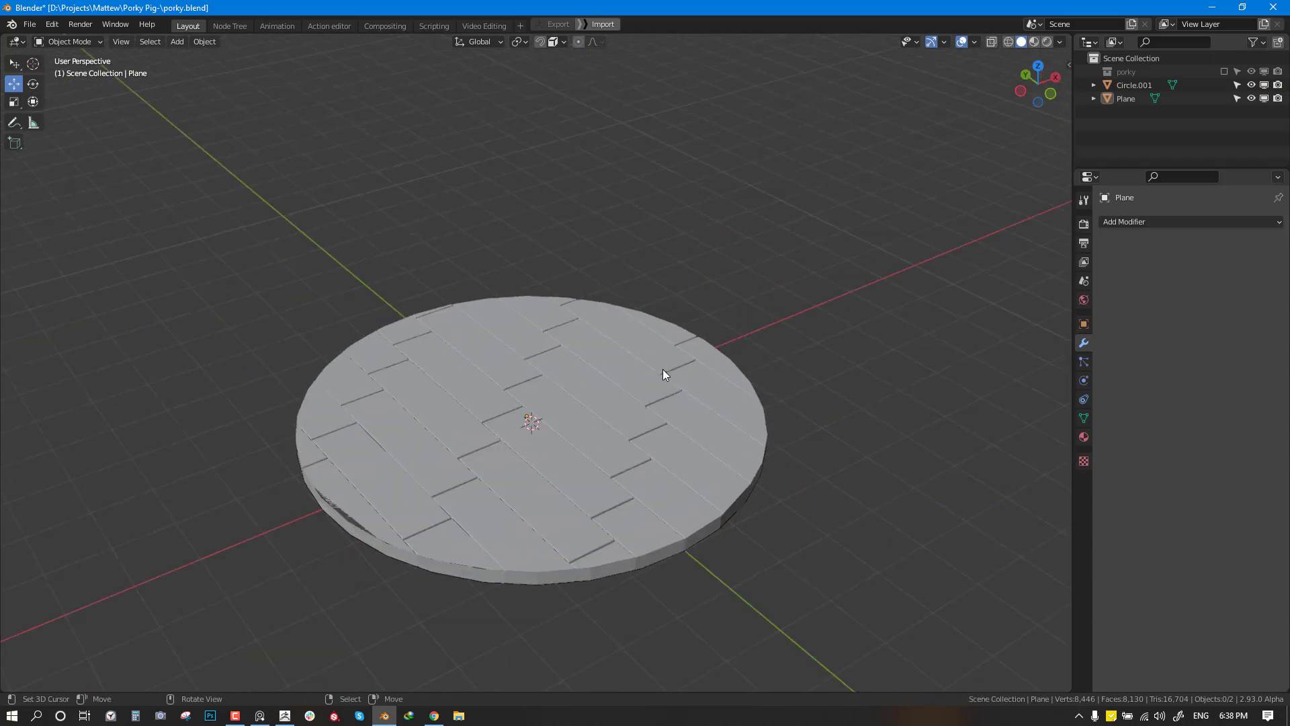
Step: Select the circle under the plank floor and raise it slightly along Z in front view
{"action": "scroll", "coordinate": [663, 374], "scroll_direction": "up", "scroll_amount": 2}
{"action": "middle_click_drag", "start_coordinate": [627, 447], "coordinate": [477, 361]}
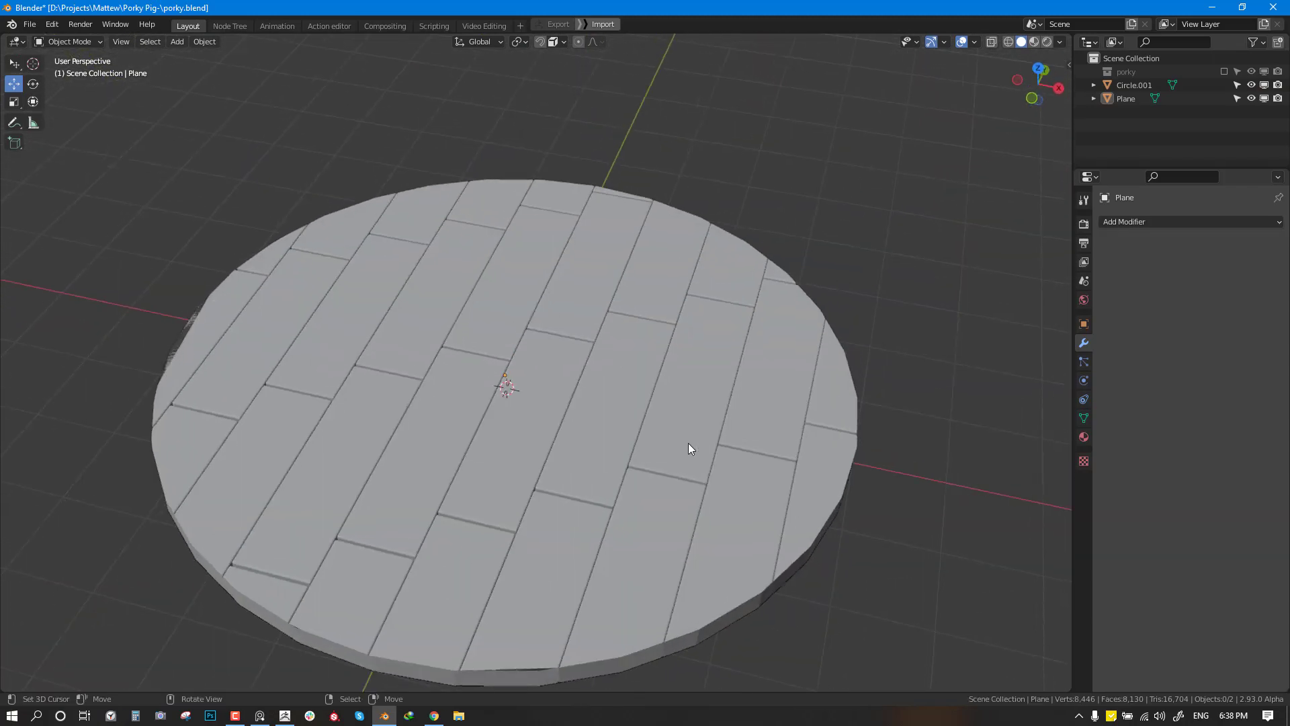
{"action": "scroll", "coordinate": [688, 442], "scroll_direction": "down", "scroll_amount": 3}
{"action": "middle_click_drag", "start_coordinate": [590, 496], "coordinate": [759, 437]}
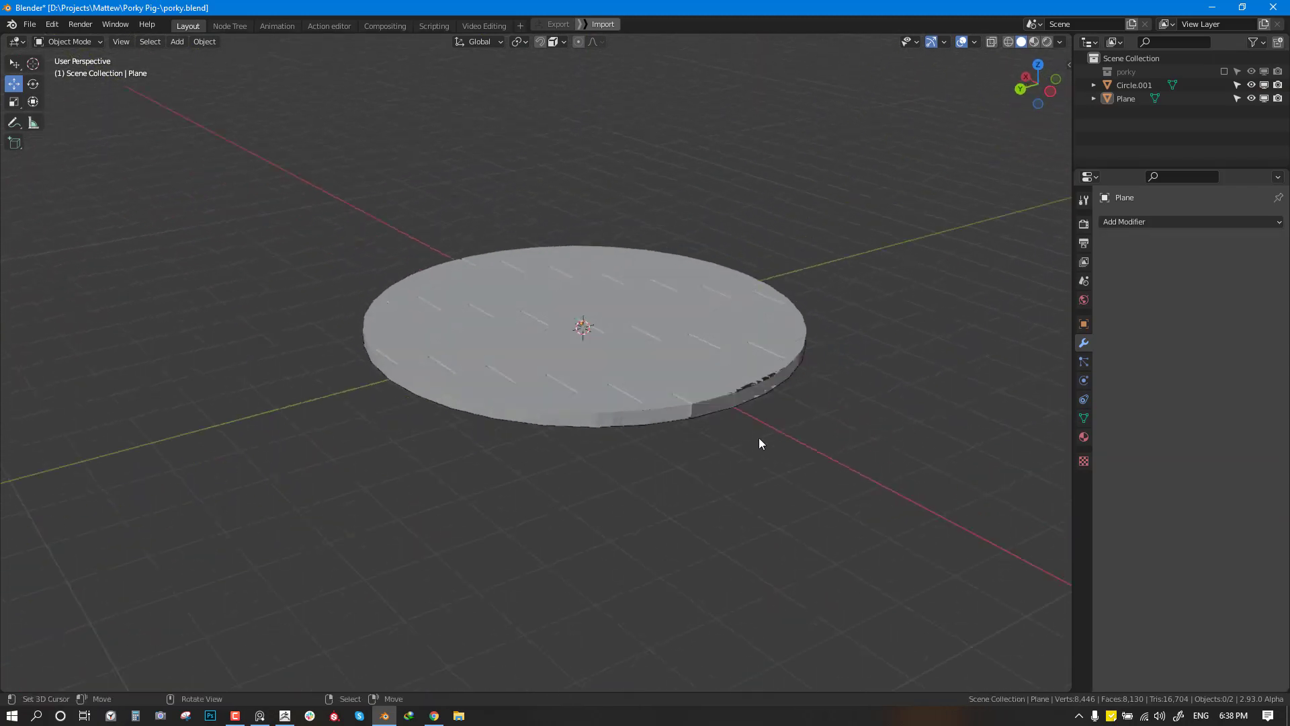
{"action": "left_click", "coordinate": [667, 426]}
{"action": "left_click", "coordinate": [668, 426]}
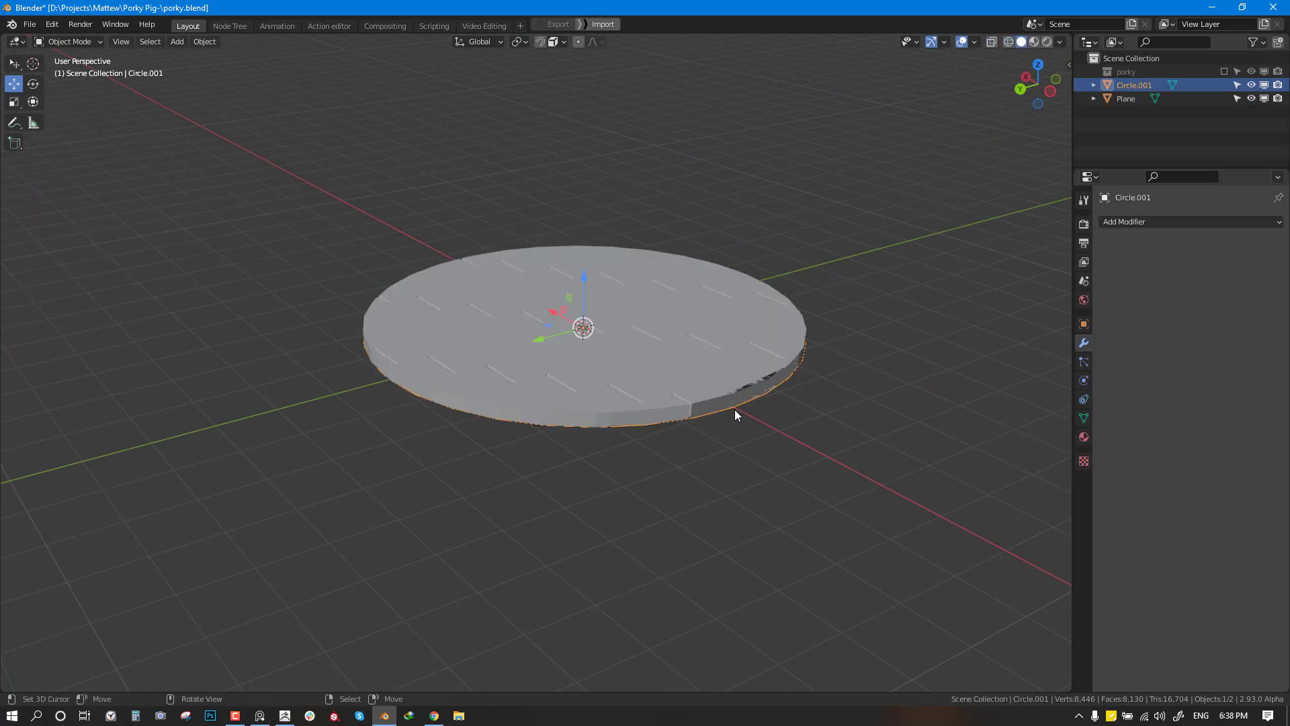
{"action": "key", "text": "KP_1"}
{"action": "left_click_drag", "start_coordinate": [534, 288], "coordinate": [531, 276]}
Step: Extrude the circle's edge loop in place and scale it outward into a narrow flat rim around the plank floor
{"action": "key", "text": "Tab"}
{"action": "middle_click_drag", "start_coordinate": [676, 330], "coordinate": [697, 370]}
{"action": "key", "text": "KP_1"}
{"action": "key", "text": "e"}
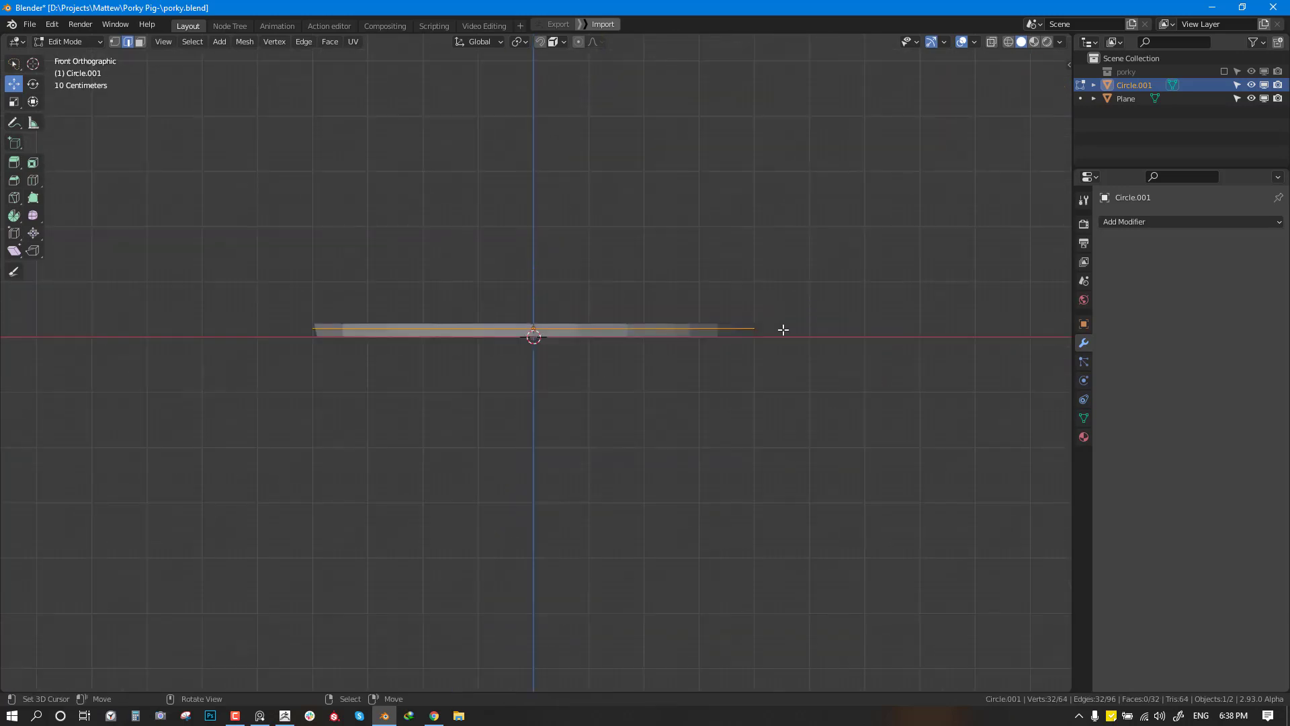
{"action": "key", "text": "Escape"}
{"action": "key", "text": "s"}
{"action": "left_click", "coordinate": [723, 343]}
{"action": "middle_click_drag", "start_coordinate": [723, 342], "coordinate": [733, 411]}
{"action": "key", "text": "s"}
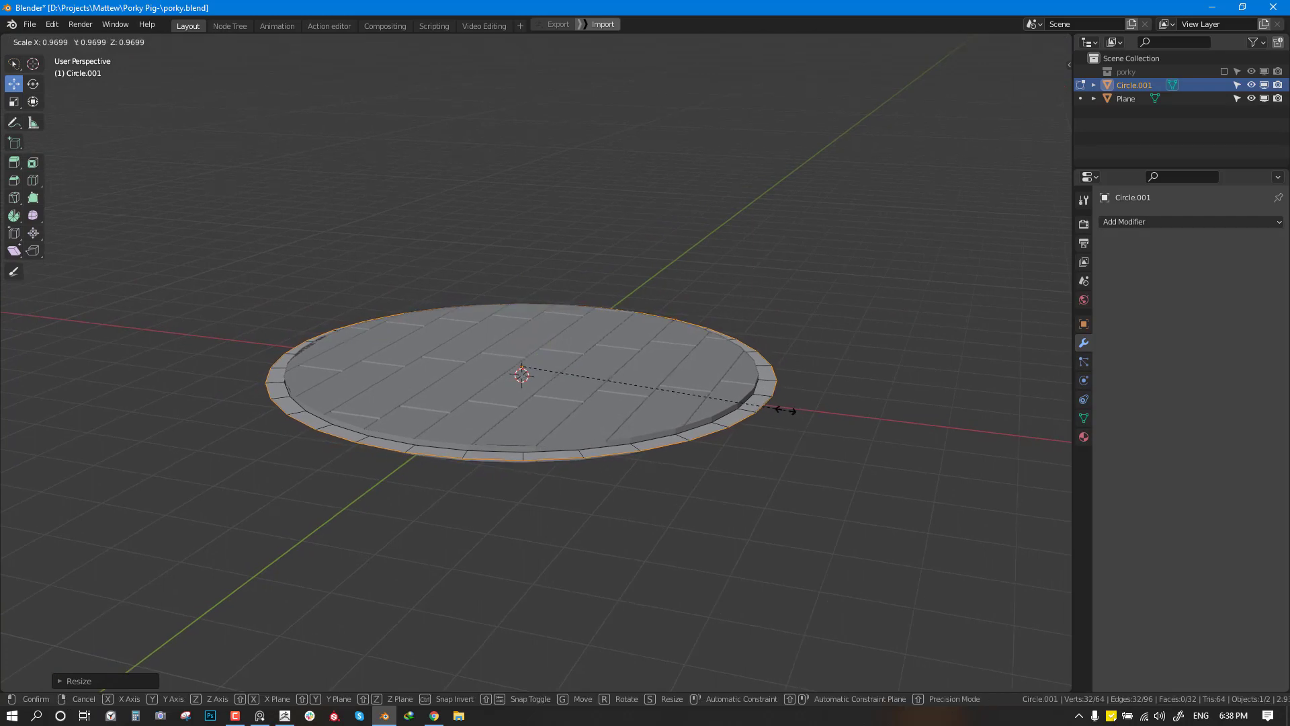
{"action": "left_click", "coordinate": [777, 408]}
{"action": "right_click", "coordinate": [525, 391]}
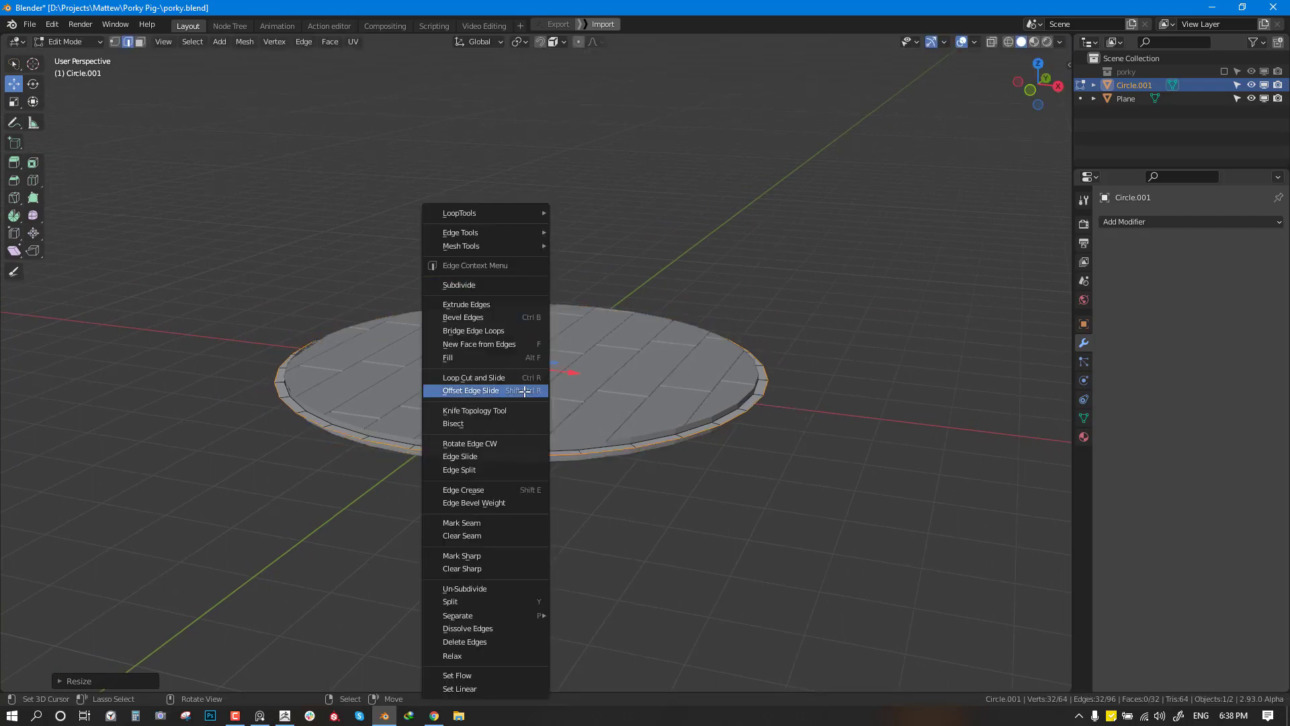